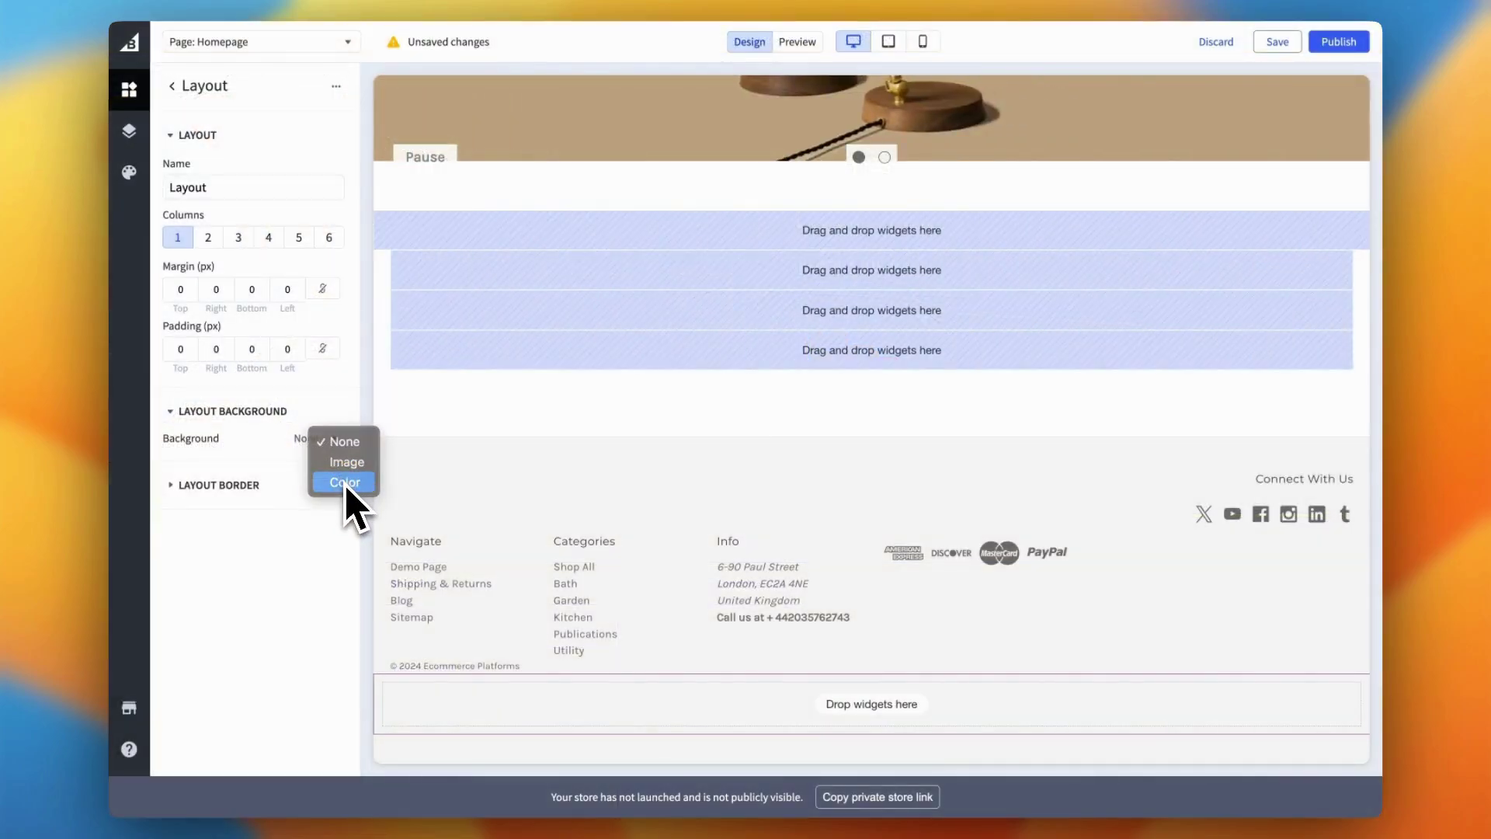
Give the layout band below the footer a solid black (#000000) background, then return to the widget list.
{"action": "left_click", "coordinate": [344, 483]}
{"action": "left_click", "coordinate": [335, 463]}
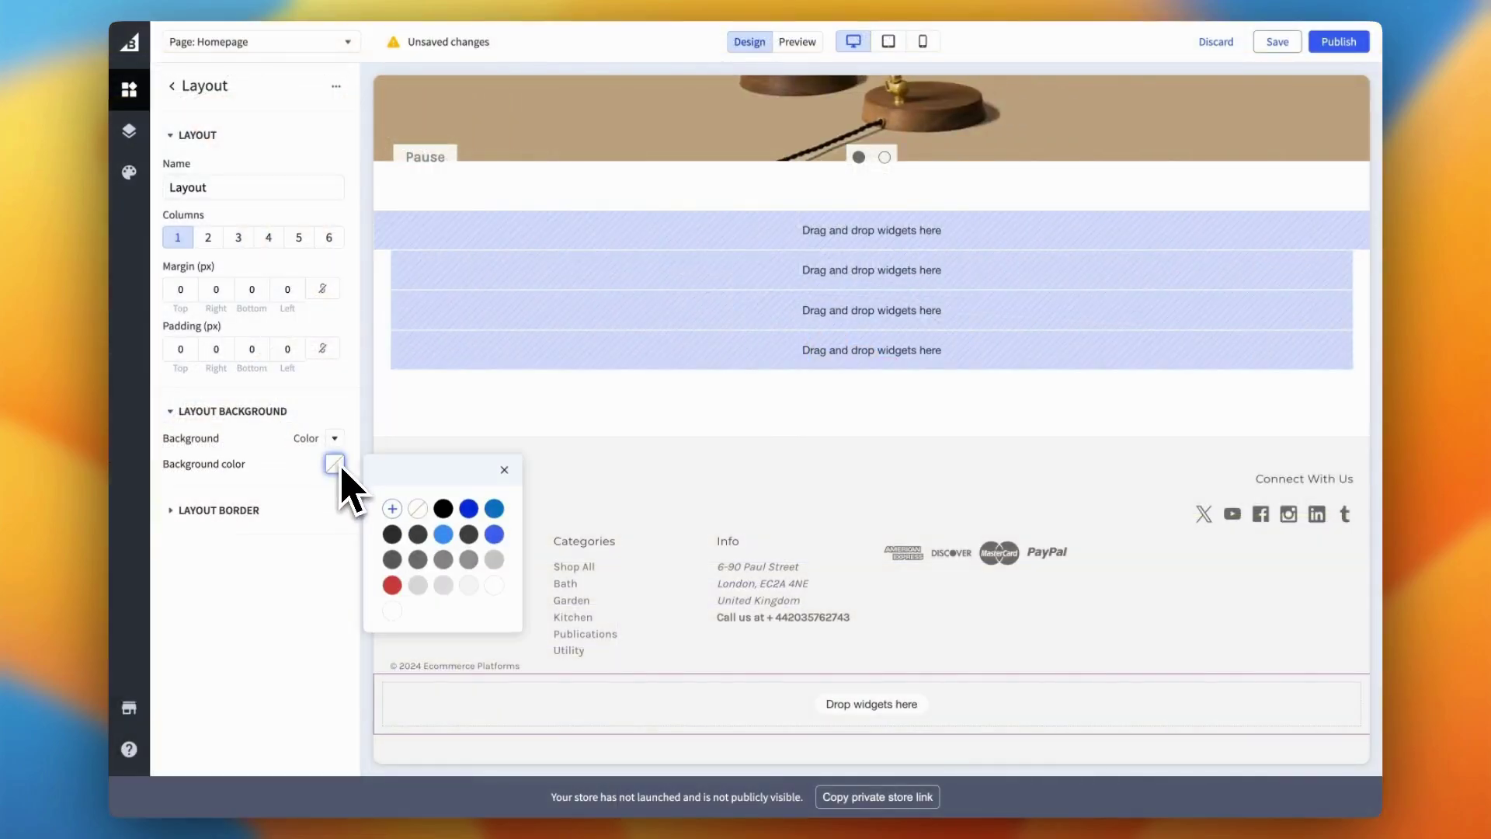
{"action": "left_click", "coordinate": [443, 509]}
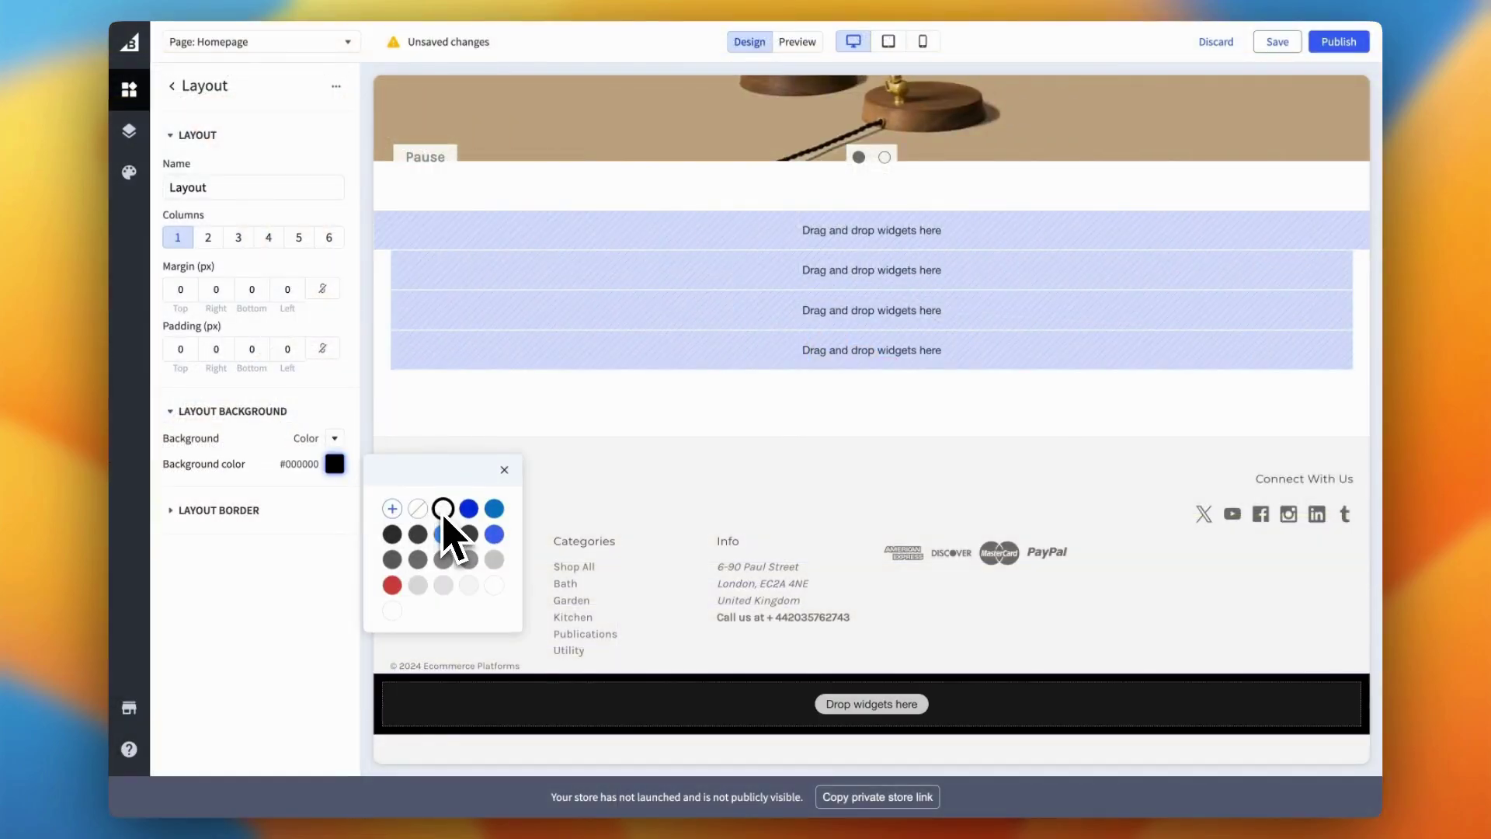
{"action": "left_click", "coordinate": [175, 88]}
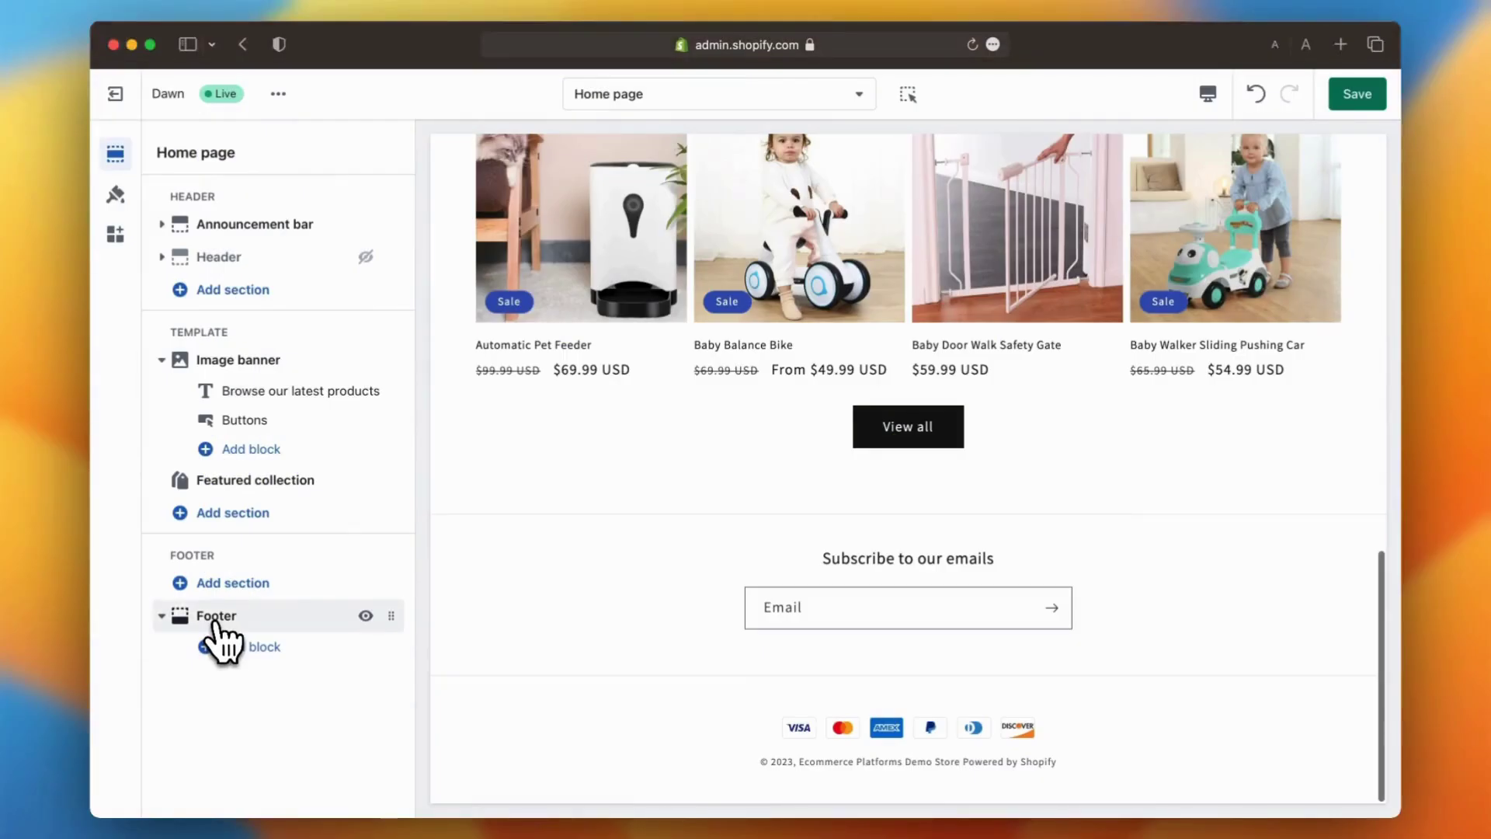
In the Footer section settings, enable the country/region selector and the language selector.
{"action": "left_click", "coordinate": [216, 619]}
{"action": "scroll", "coordinate": [222, 640], "scroll_direction": "down", "scroll_amount": 8}
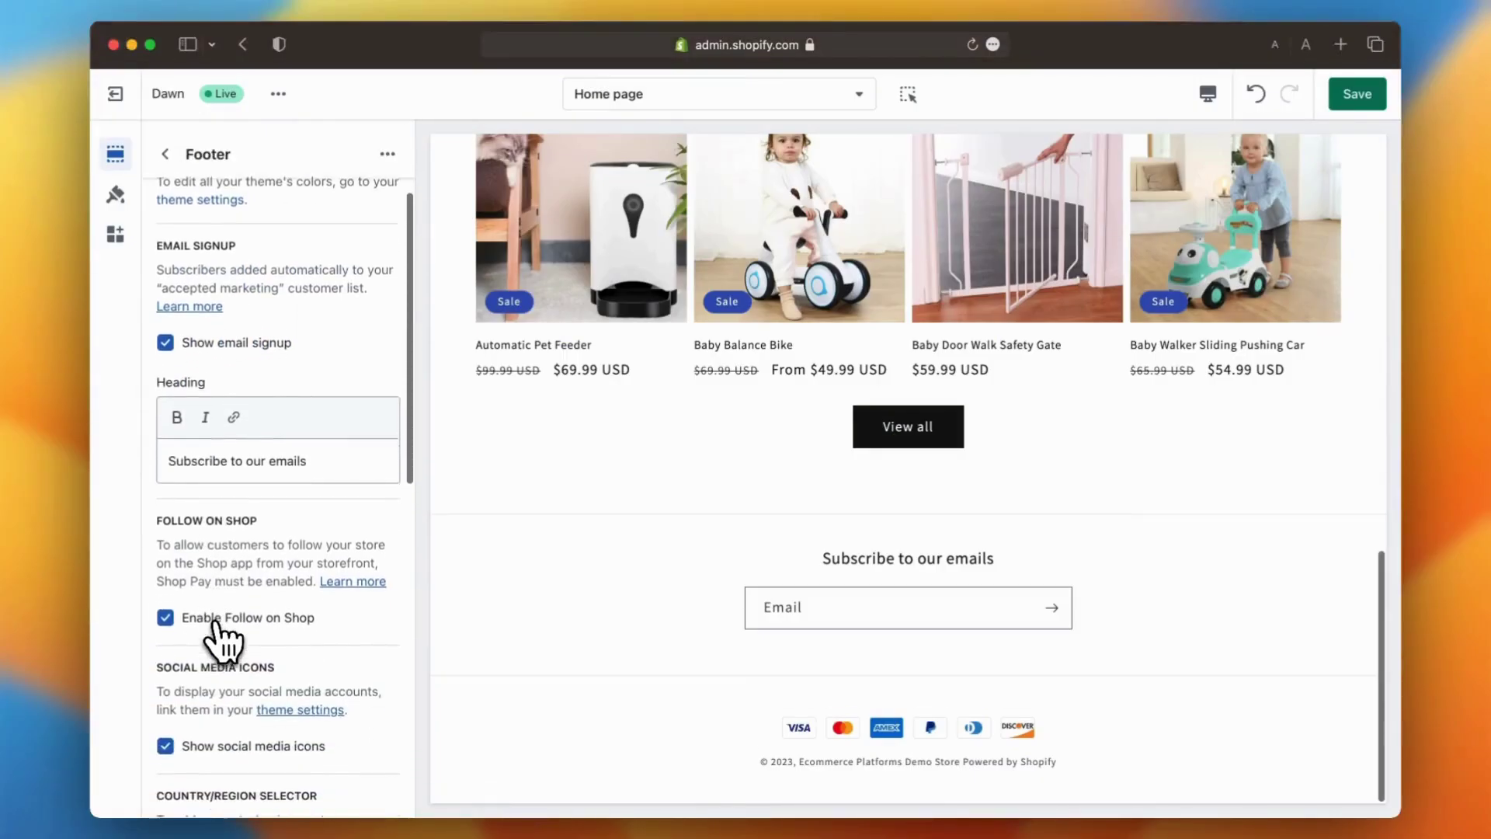
{"action": "scroll", "coordinate": [222, 641], "scroll_direction": "down", "scroll_amount": 5}
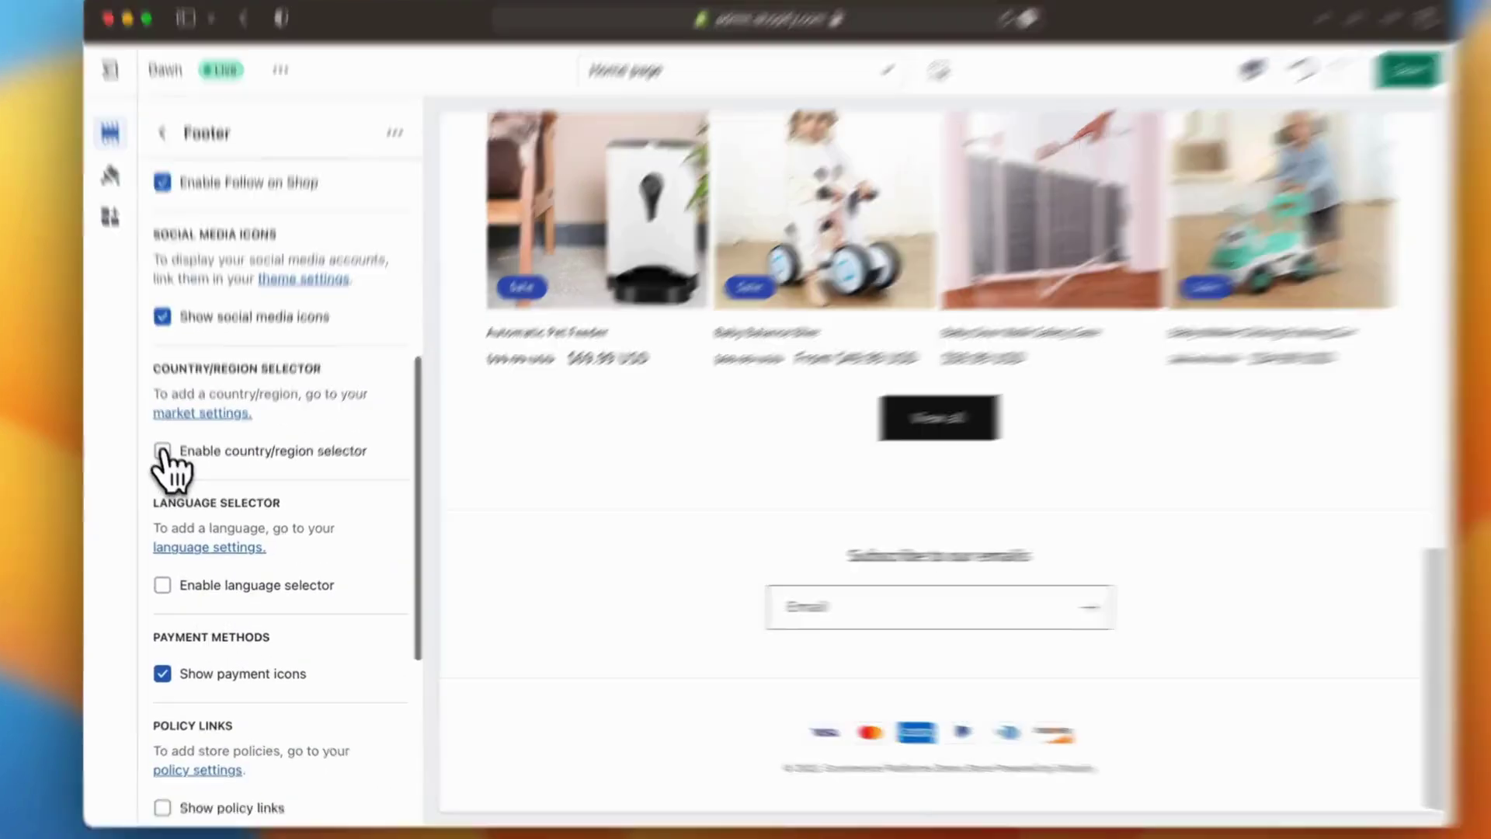
{"action": "left_click", "coordinate": [163, 450]}
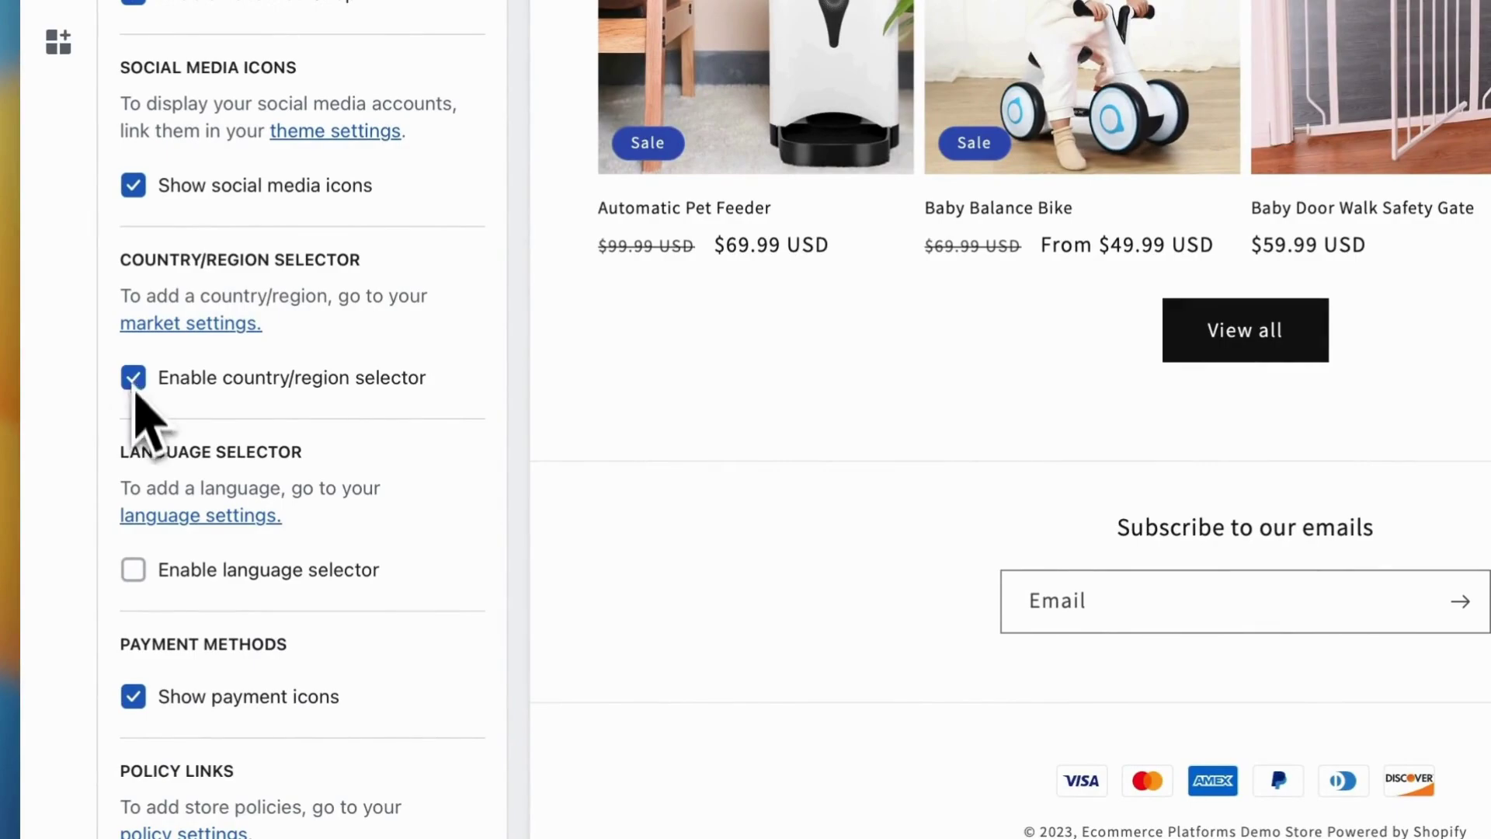
{"action": "left_click", "coordinate": [134, 571]}
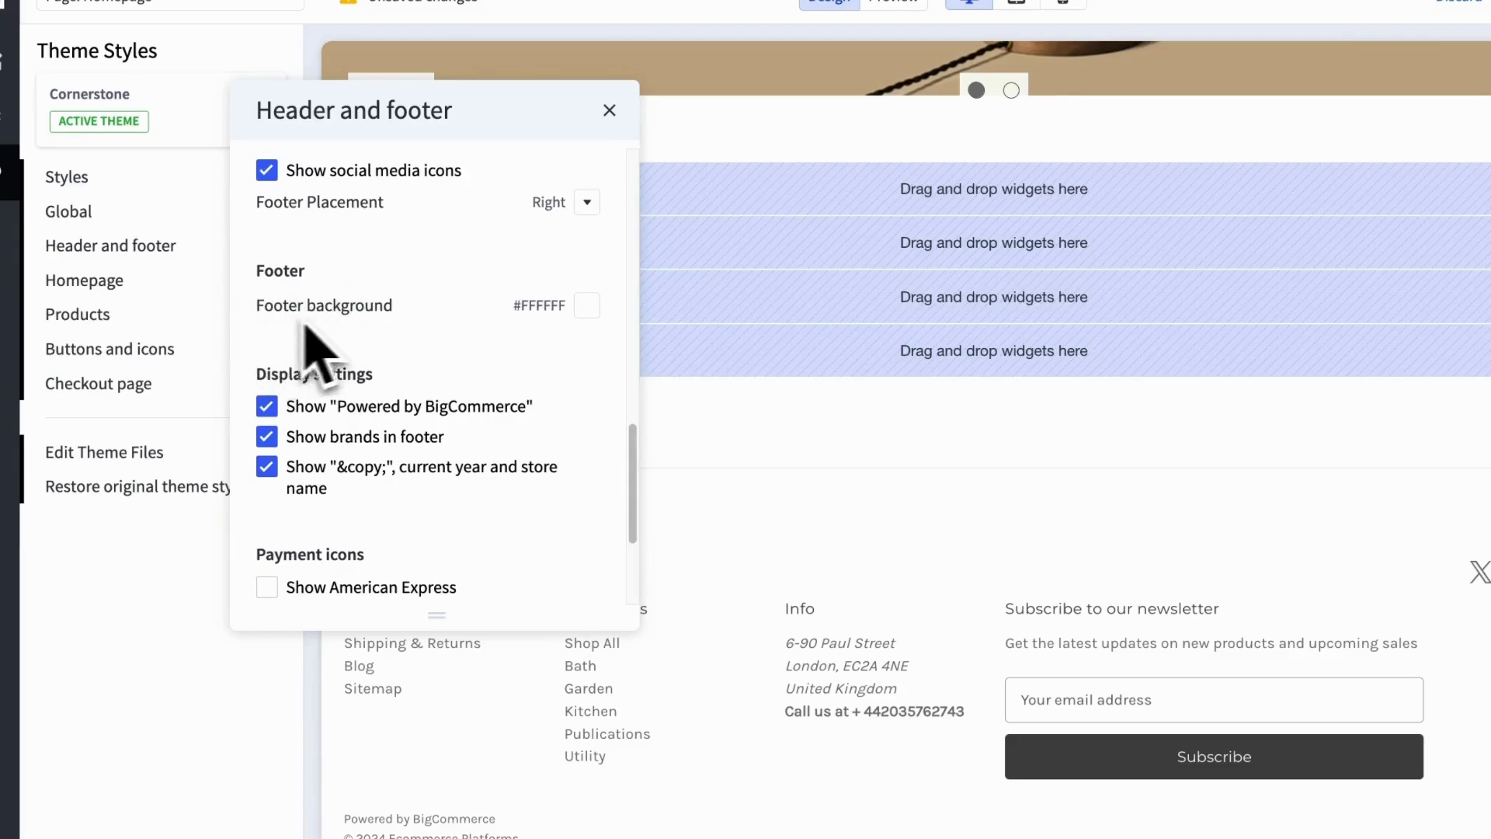
Open the Footer background colour picker in the Header and footer settings.
{"action": "left_click", "coordinate": [587, 306]}
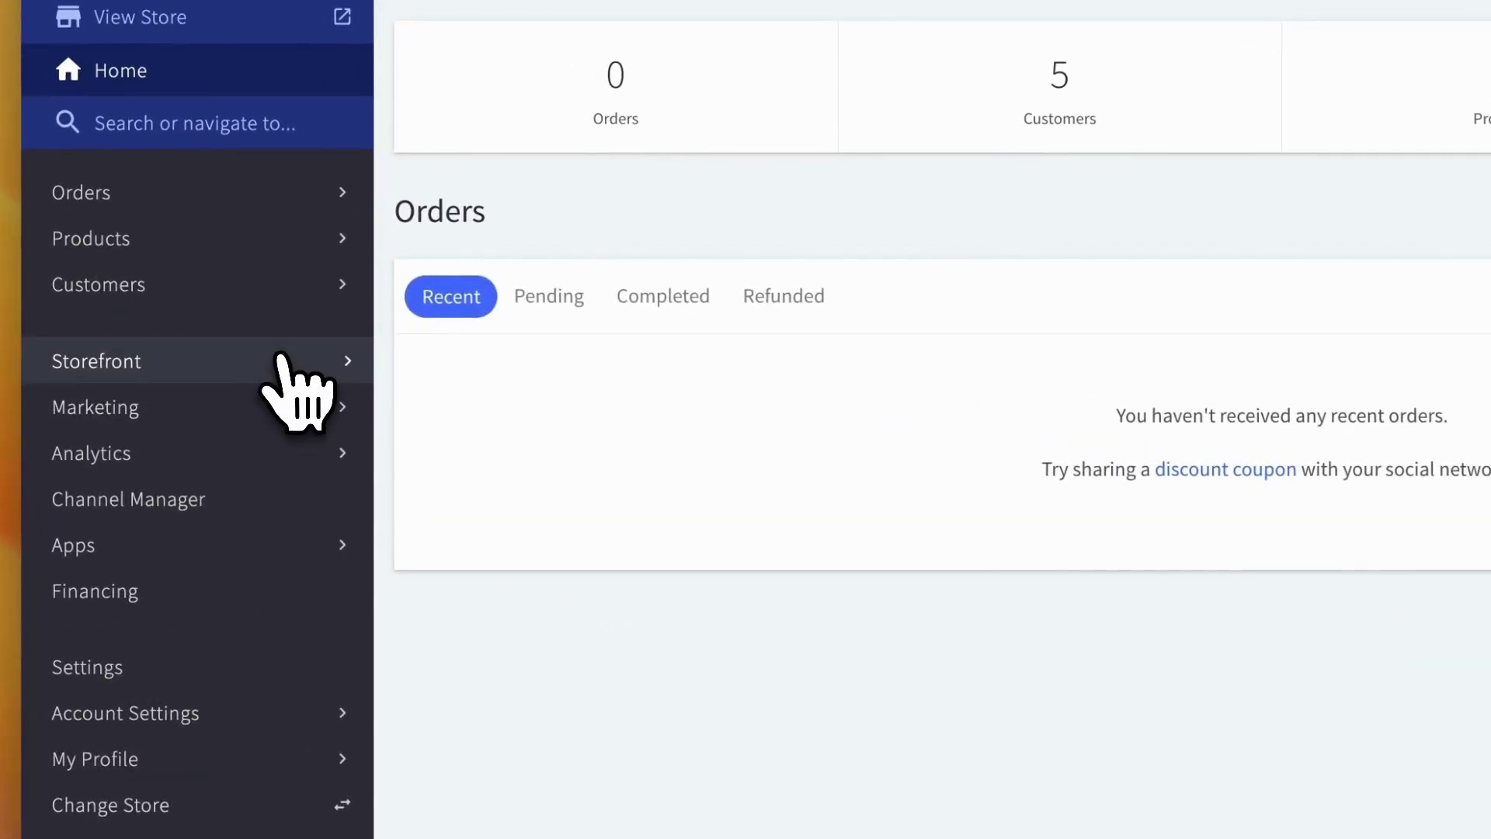
Go to the Storefront section of the control panel.
{"action": "left_click", "coordinate": [281, 359]}
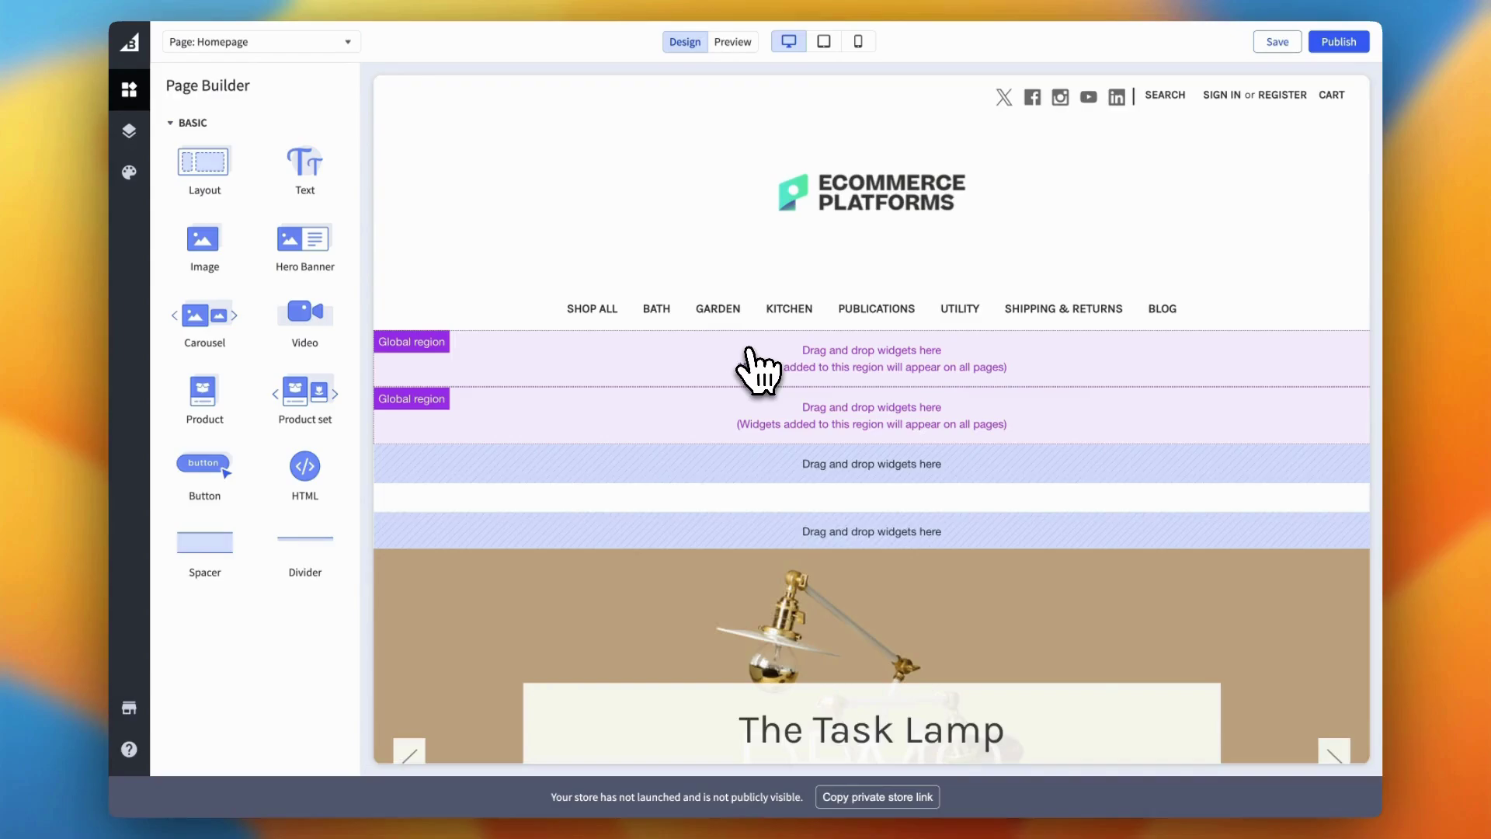
Scroll the Page Builder canvas down to the footer and the Global region drop zone.
{"action": "scroll", "coordinate": [757, 368], "scroll_direction": "down", "scroll_amount": 4}
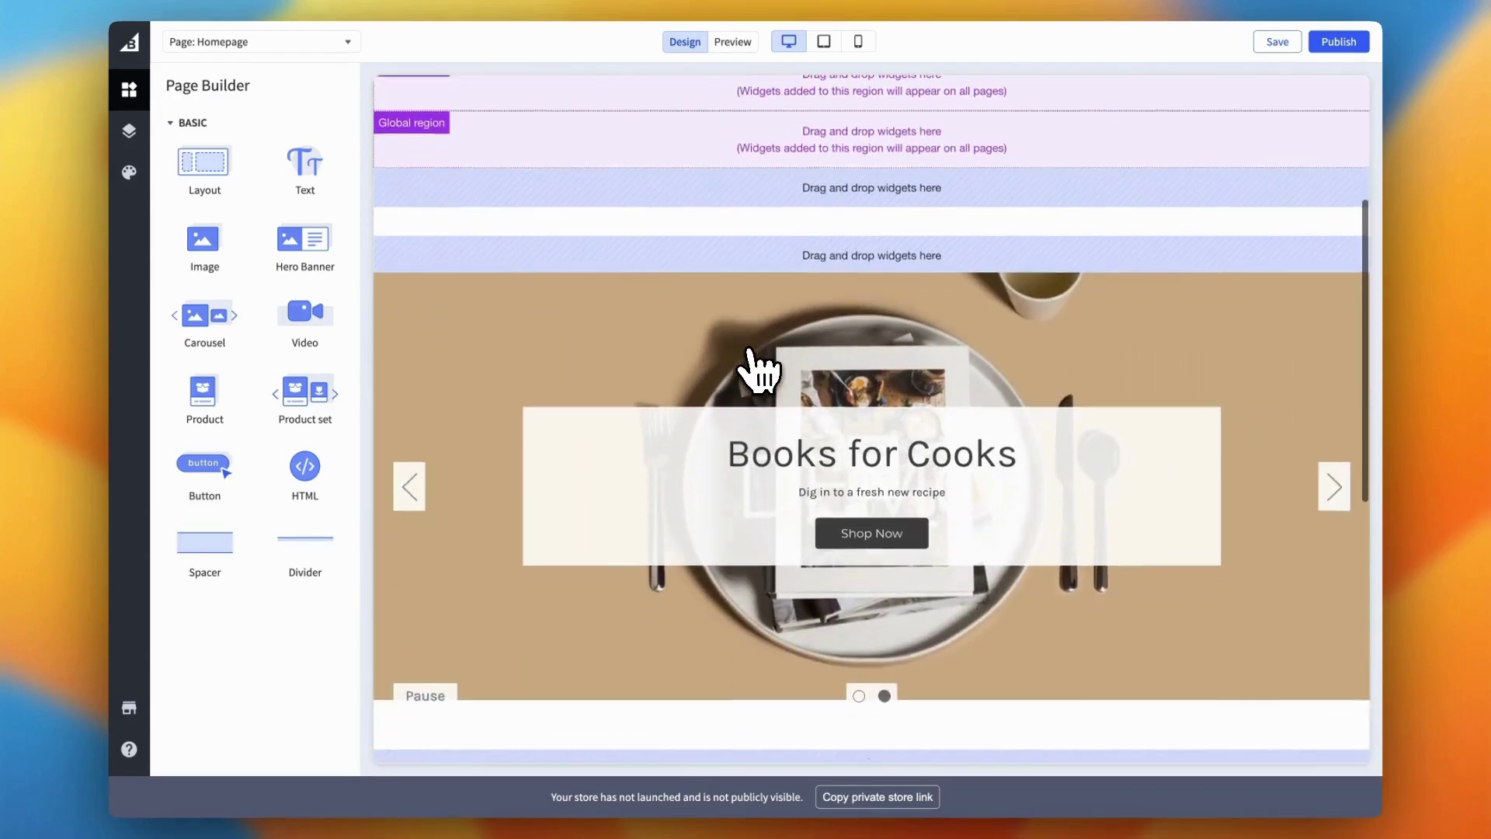
{"action": "scroll", "coordinate": [757, 369], "scroll_direction": "down", "scroll_amount": 5}
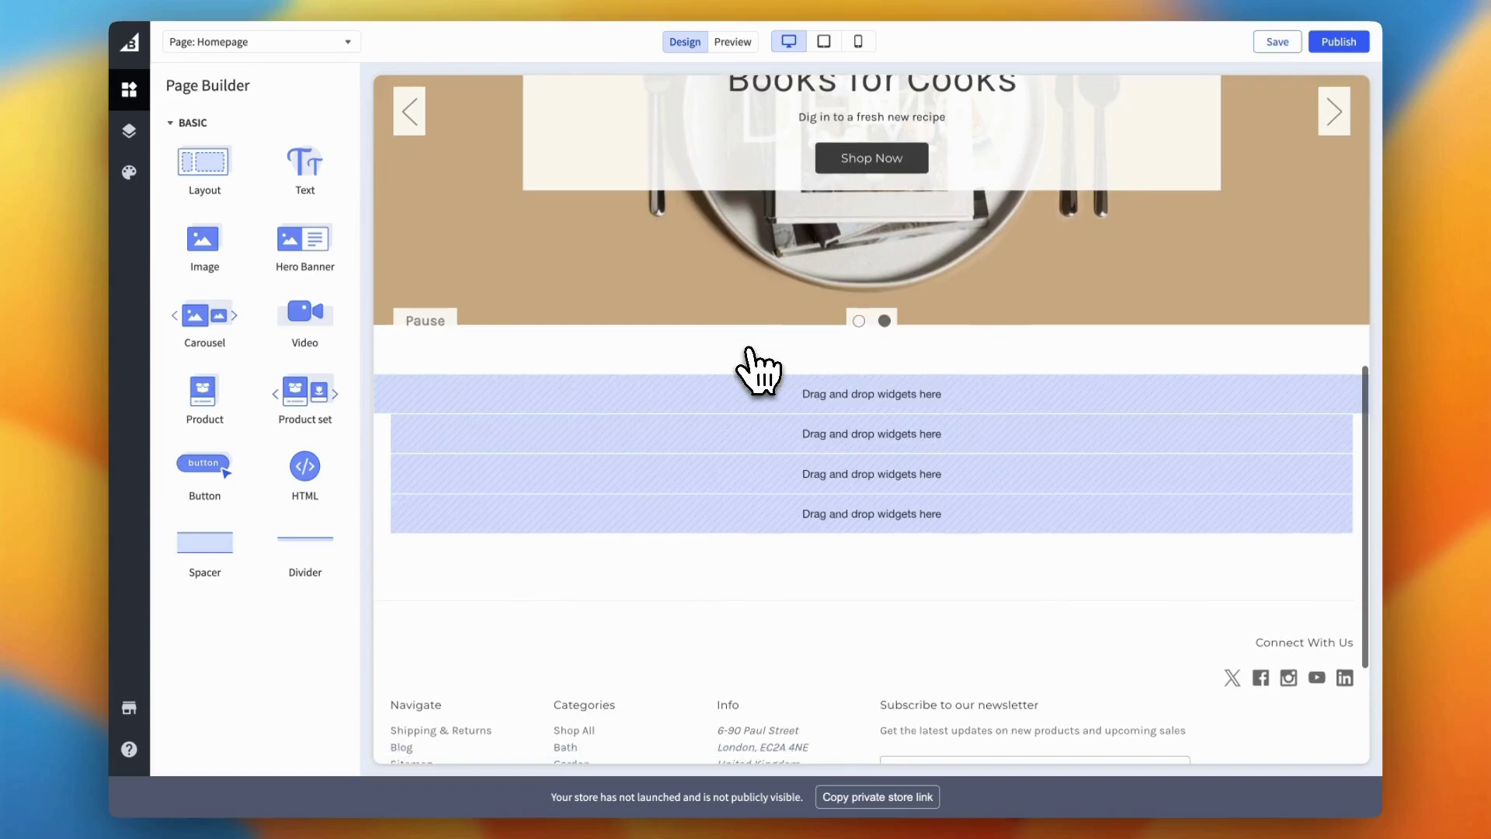
{"action": "scroll", "coordinate": [757, 368], "scroll_direction": "down", "scroll_amount": 3}
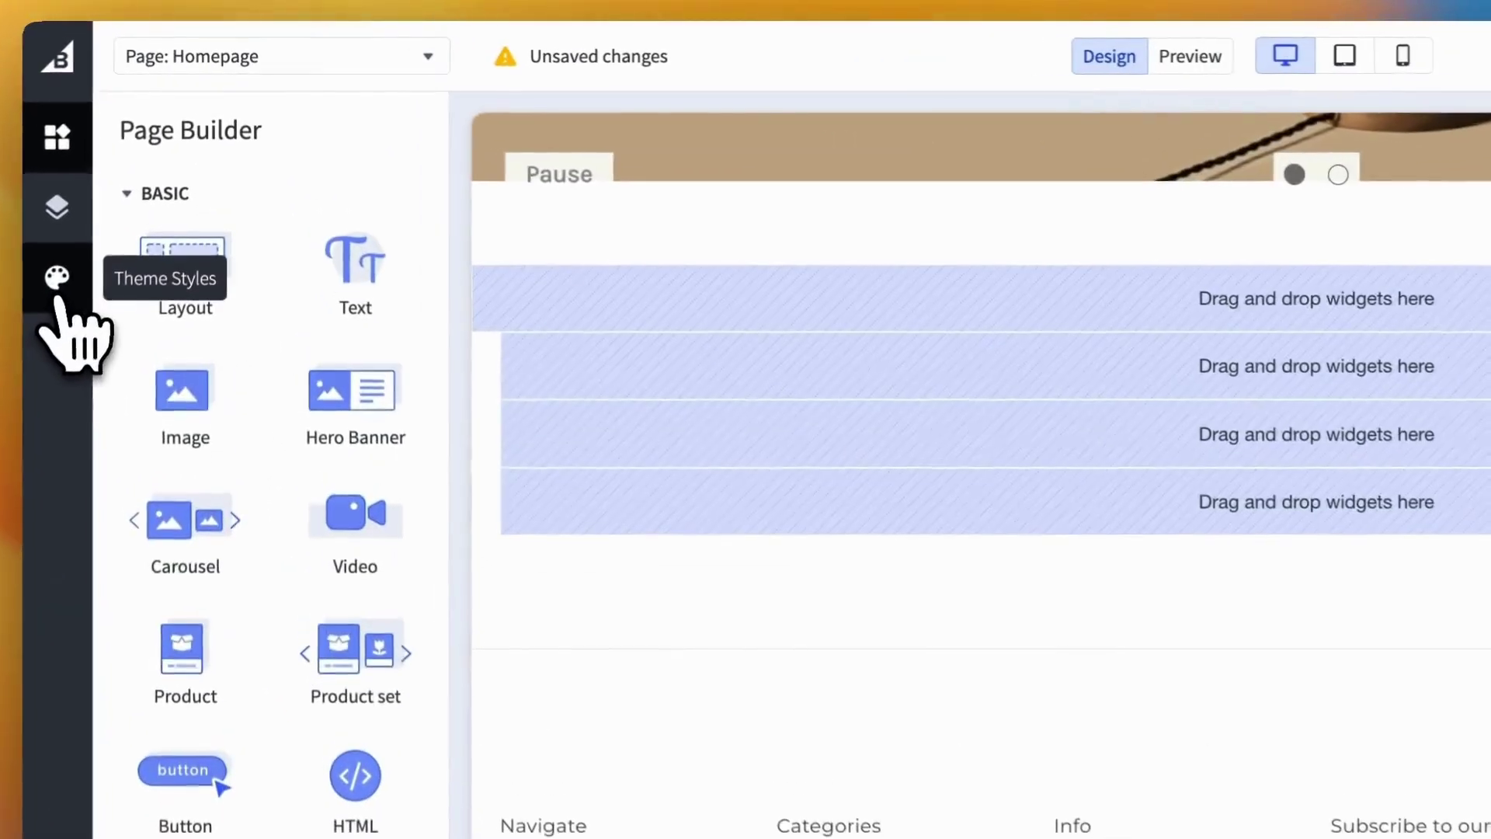
Set the Footer background under Theme Styles > Header and footer to light grey #F5F5F5.
{"action": "left_click", "coordinate": [58, 298]}
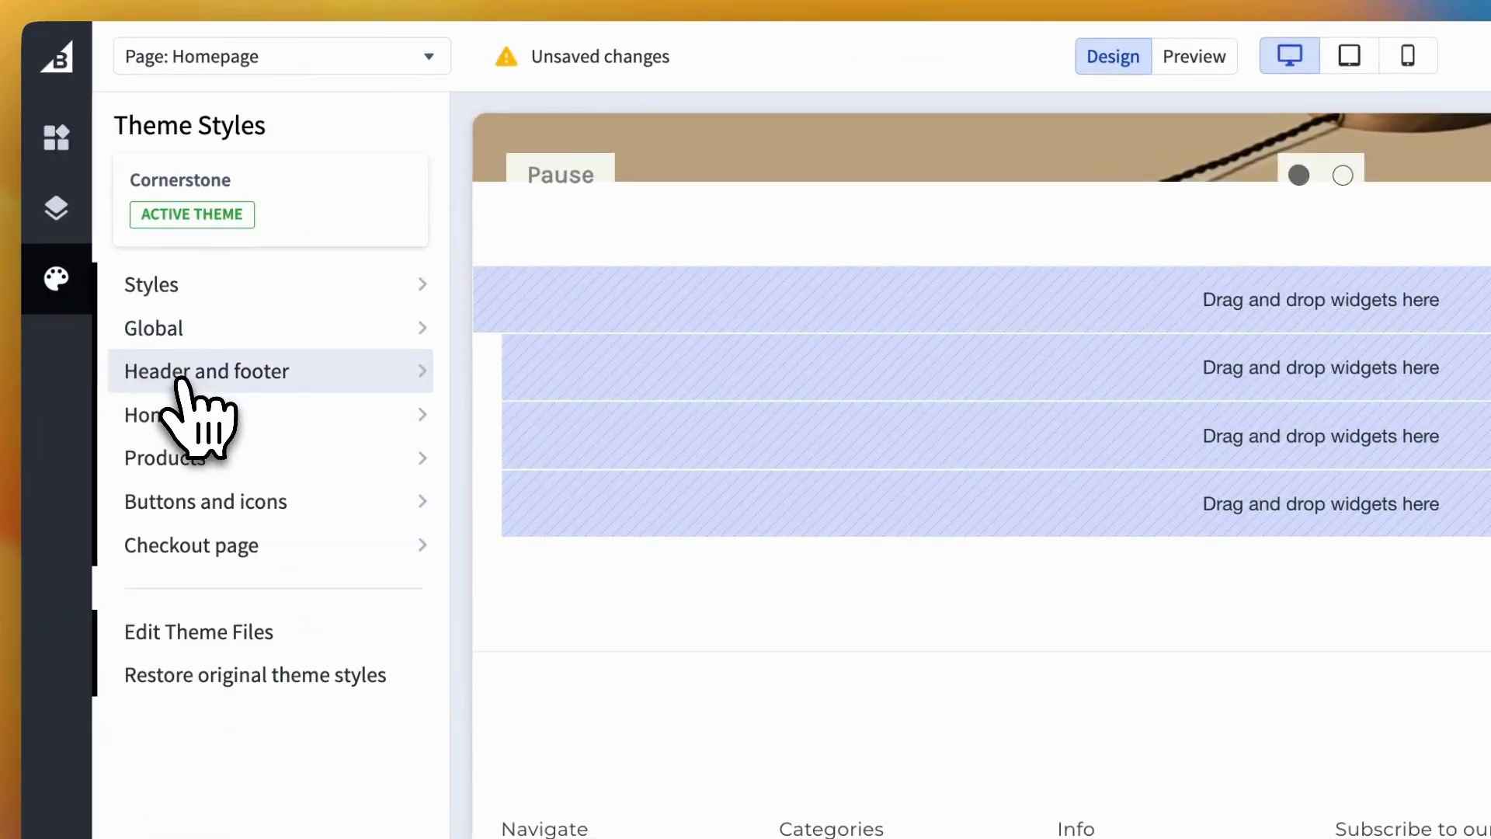
{"action": "left_click", "coordinate": [180, 380]}
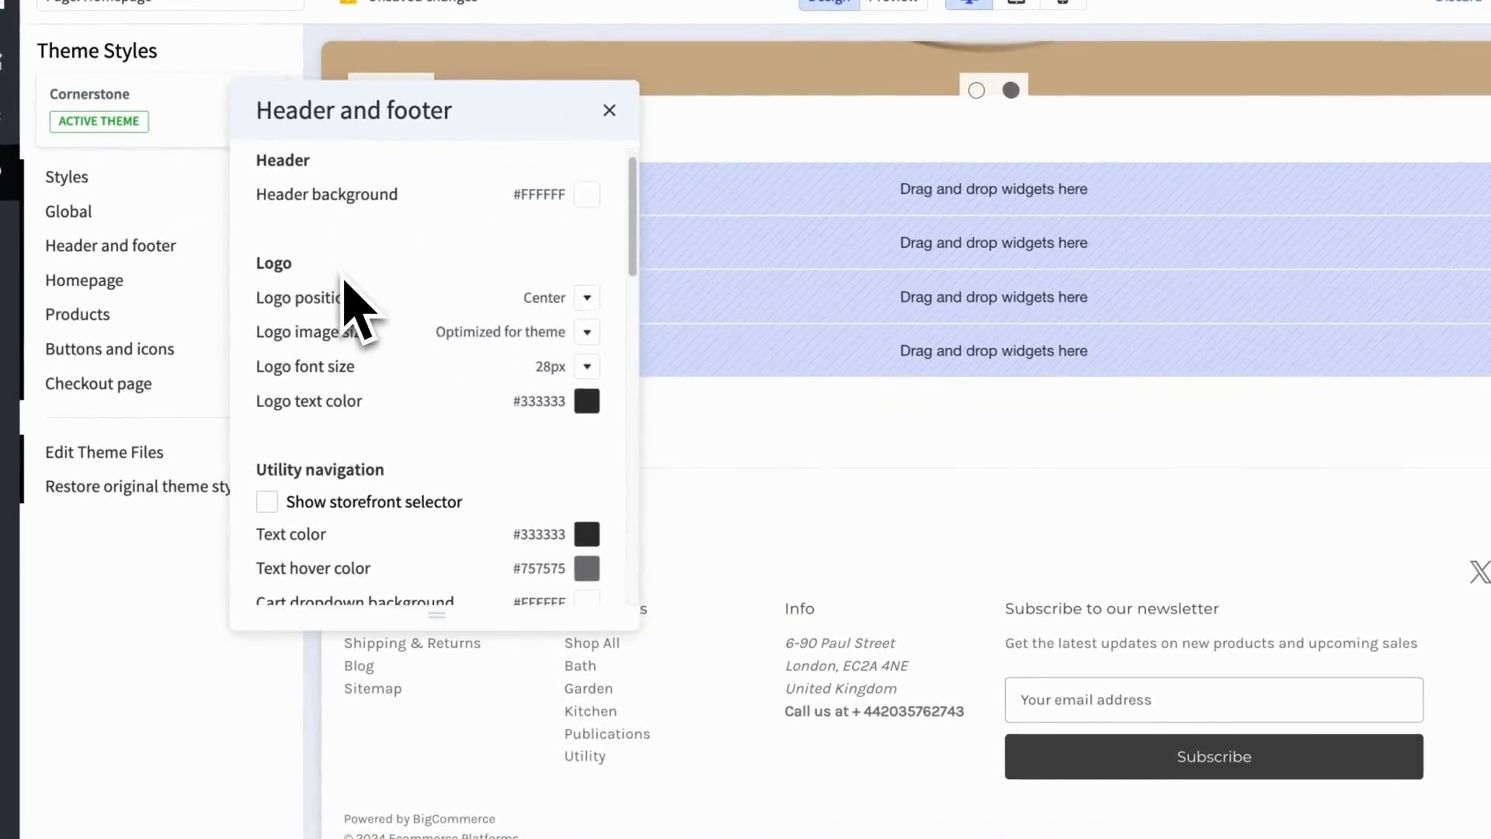
{"action": "scroll", "coordinate": [371, 272], "scroll_direction": "down", "scroll_amount": 6}
{"action": "scroll", "coordinate": [346, 284], "scroll_direction": "down", "scroll_amount": 6}
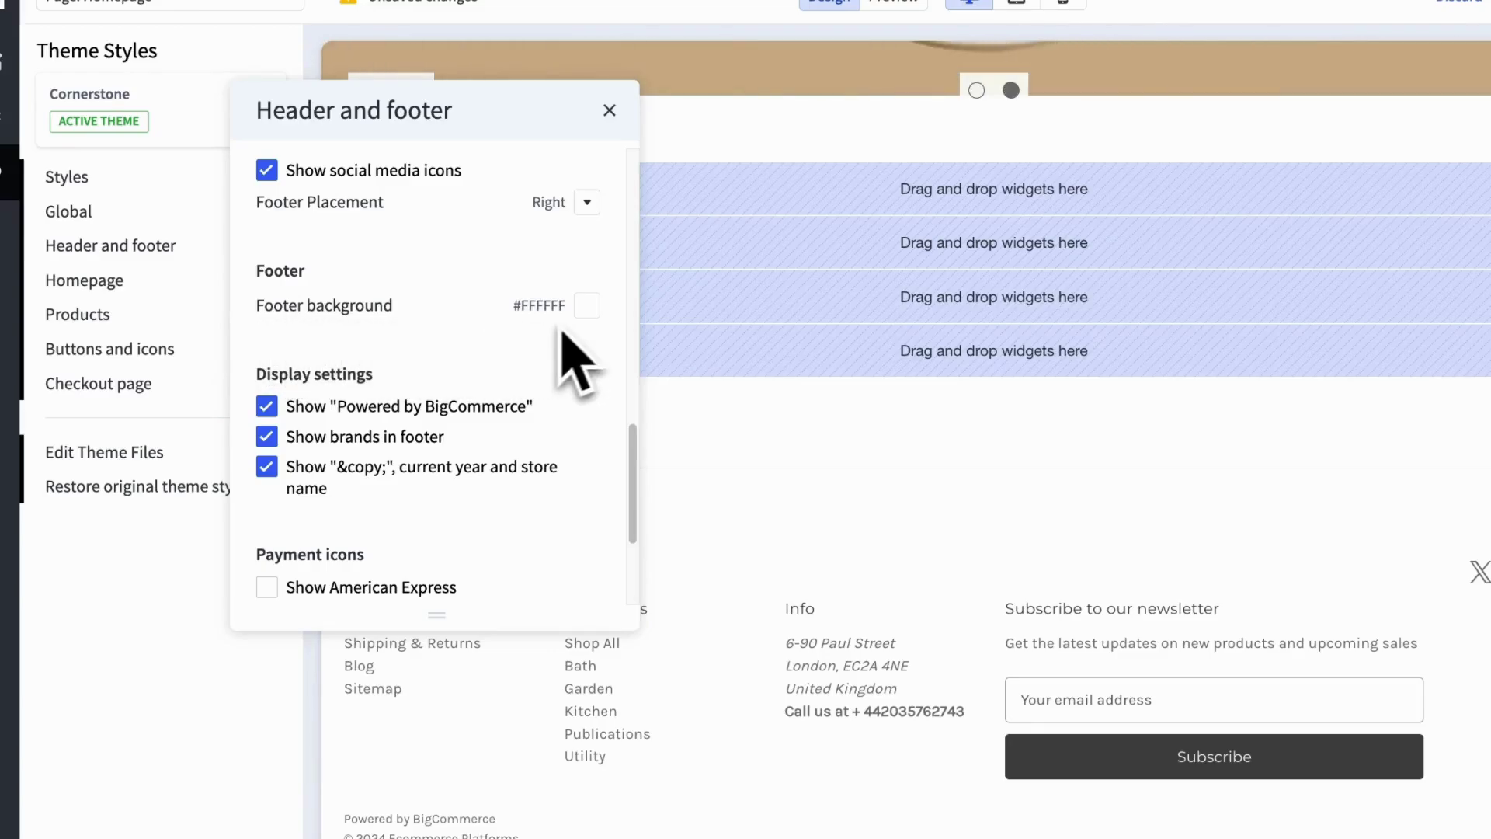
{"action": "left_click", "coordinate": [587, 306]}
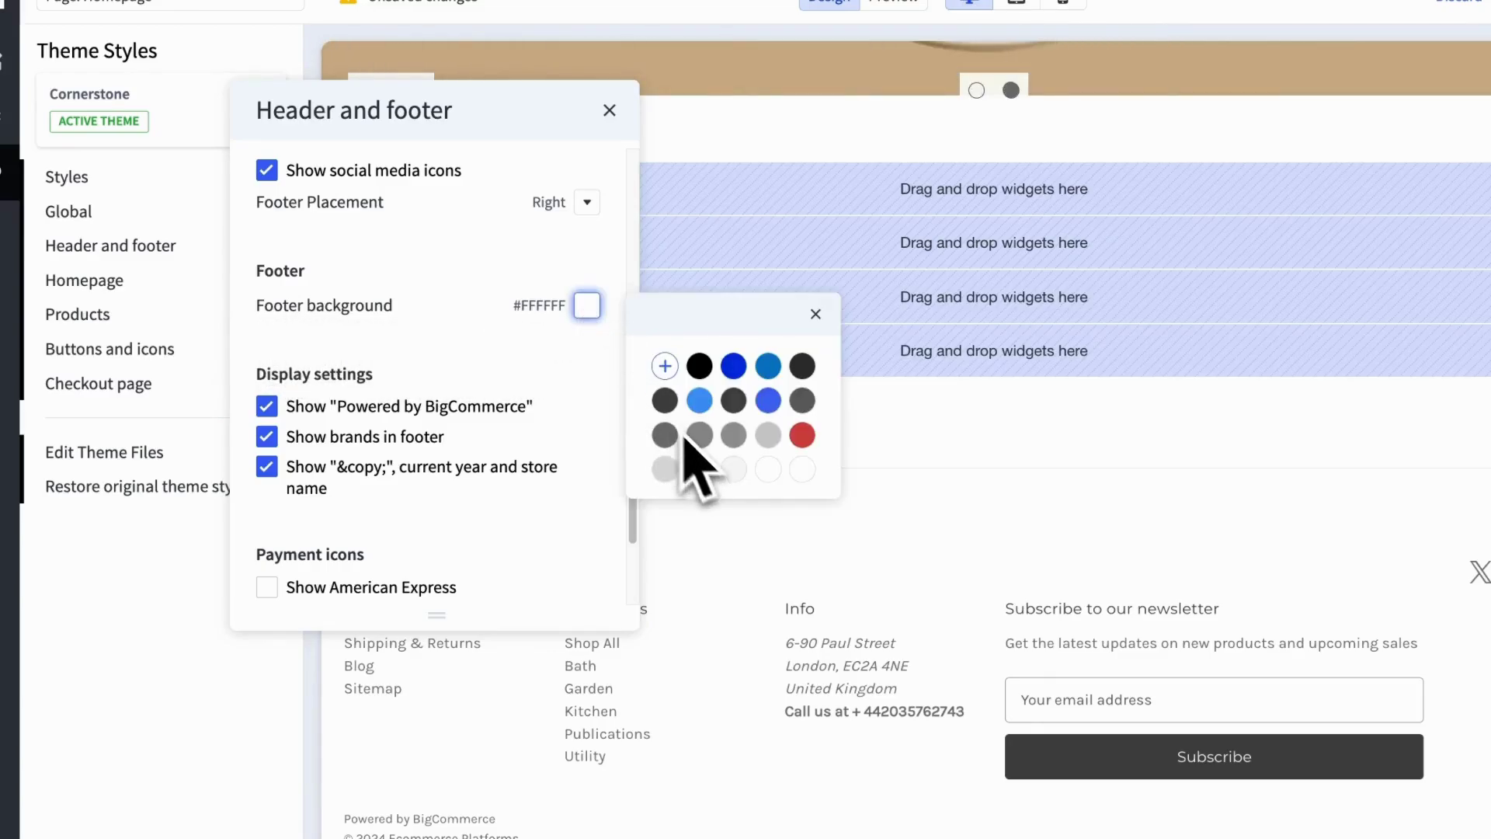
{"action": "left_click", "coordinate": [733, 469]}
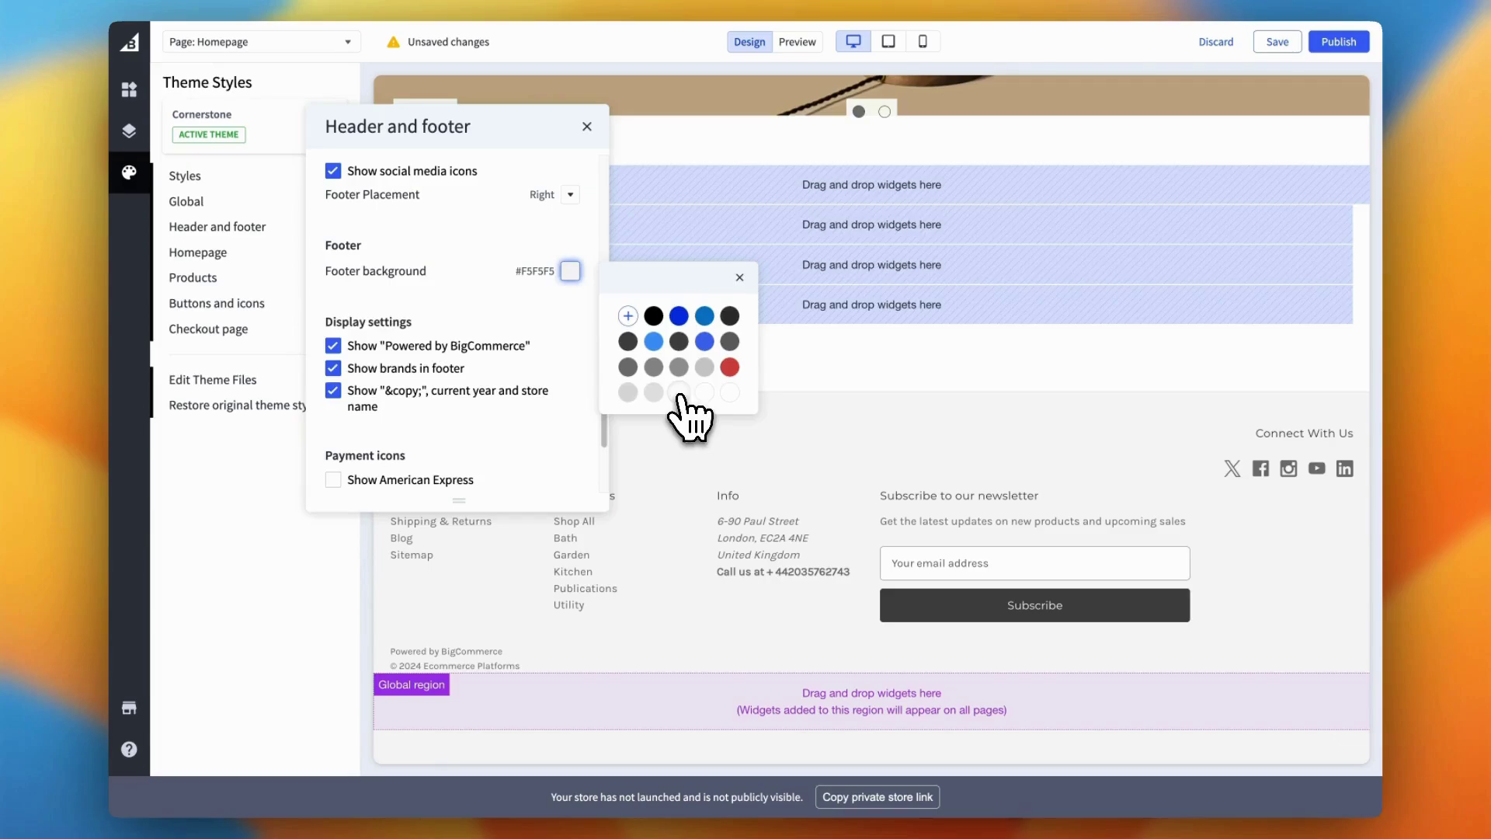
{"action": "left_click", "coordinate": [678, 392]}
{"action": "left_click", "coordinate": [587, 126]}
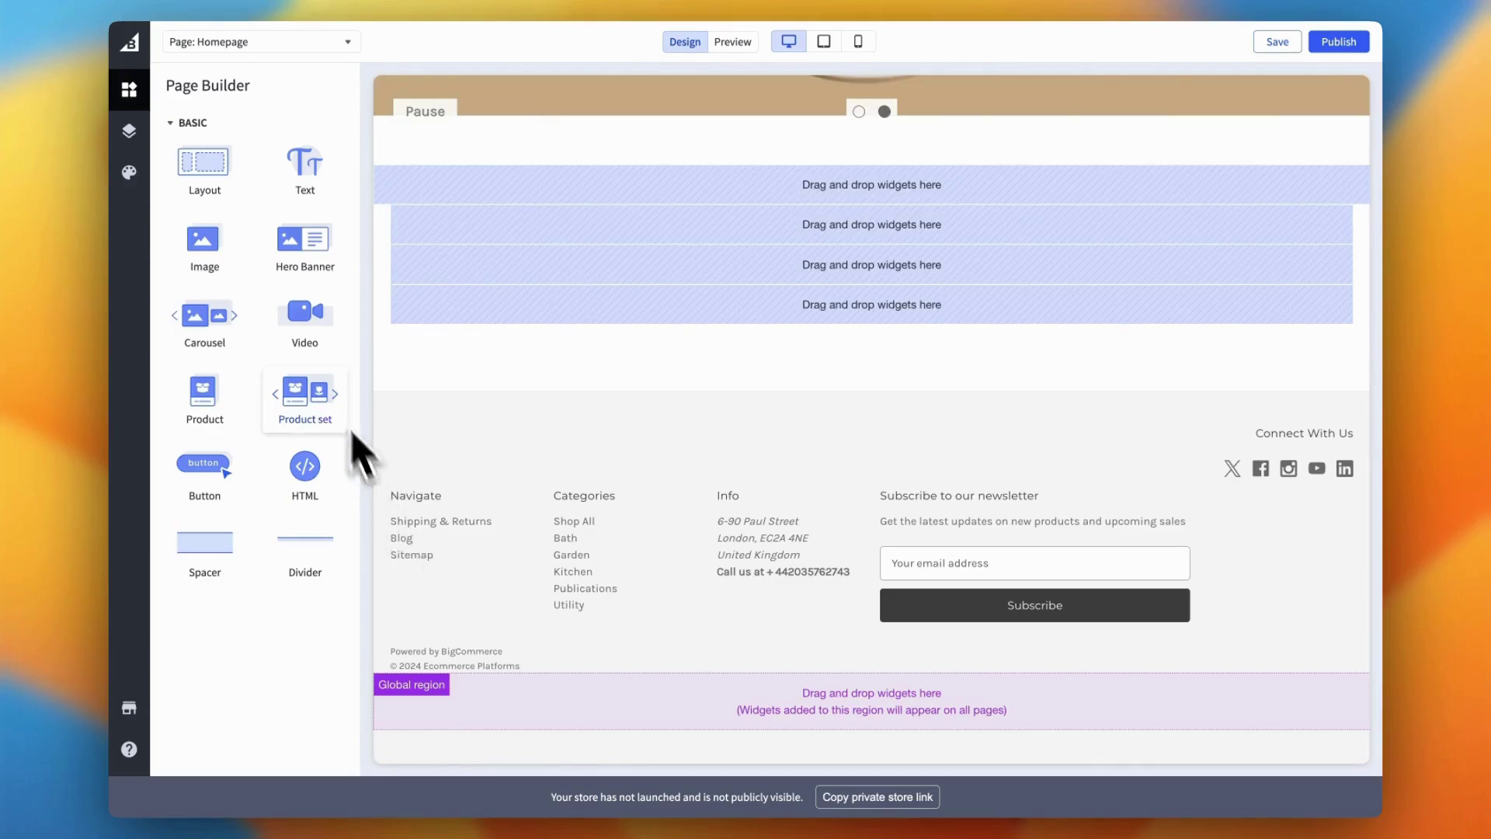
Exit the Page Builder to the Storefront Themes page via the BigCommerce logo.
{"action": "left_click", "coordinate": [132, 48]}
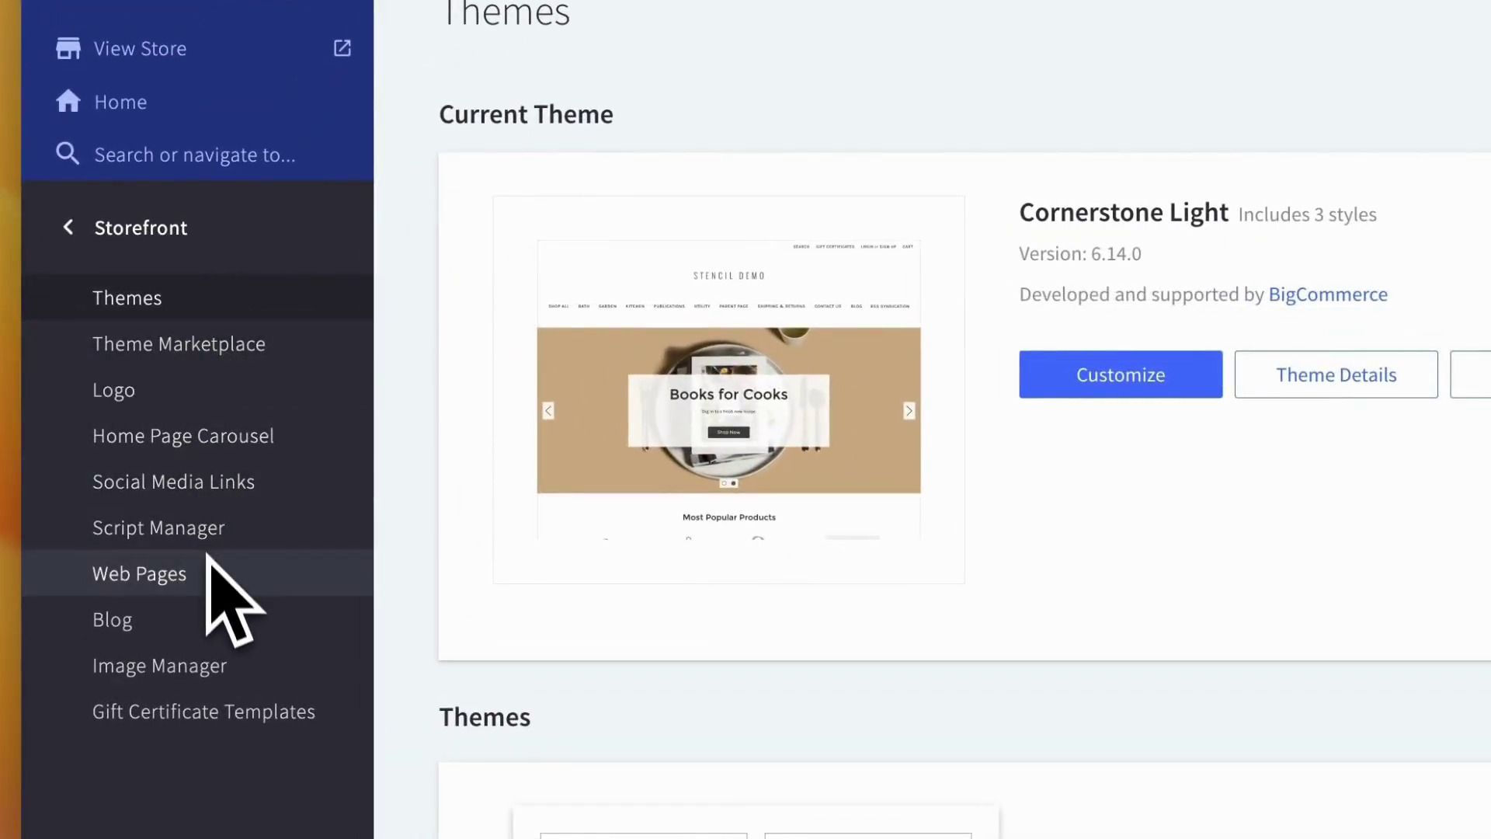
Go to Storefront > Web Pages and start a new web page.
{"action": "left_click", "coordinate": [208, 572]}
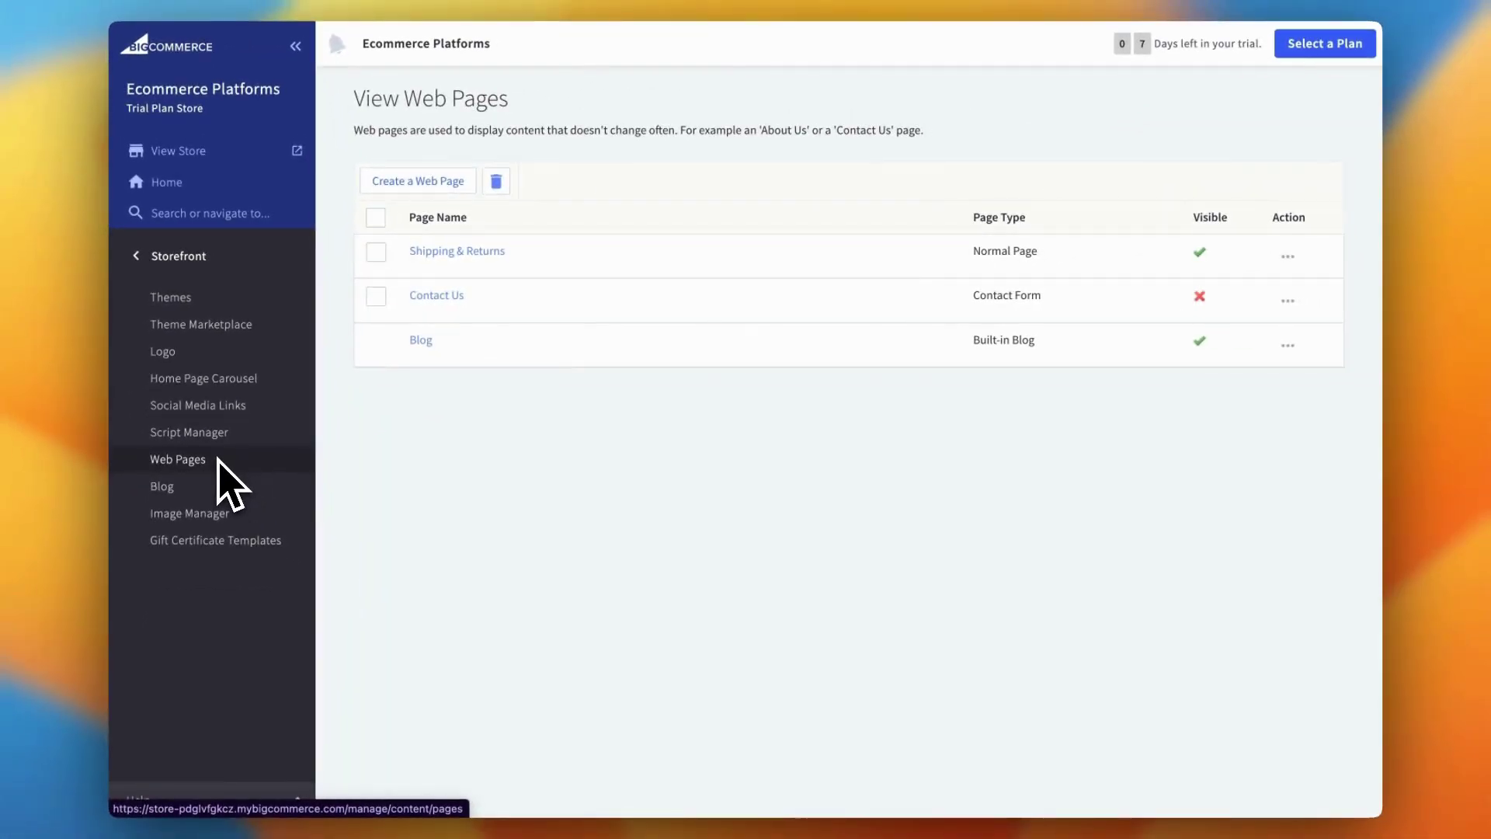
{"action": "left_click", "coordinate": [432, 191]}
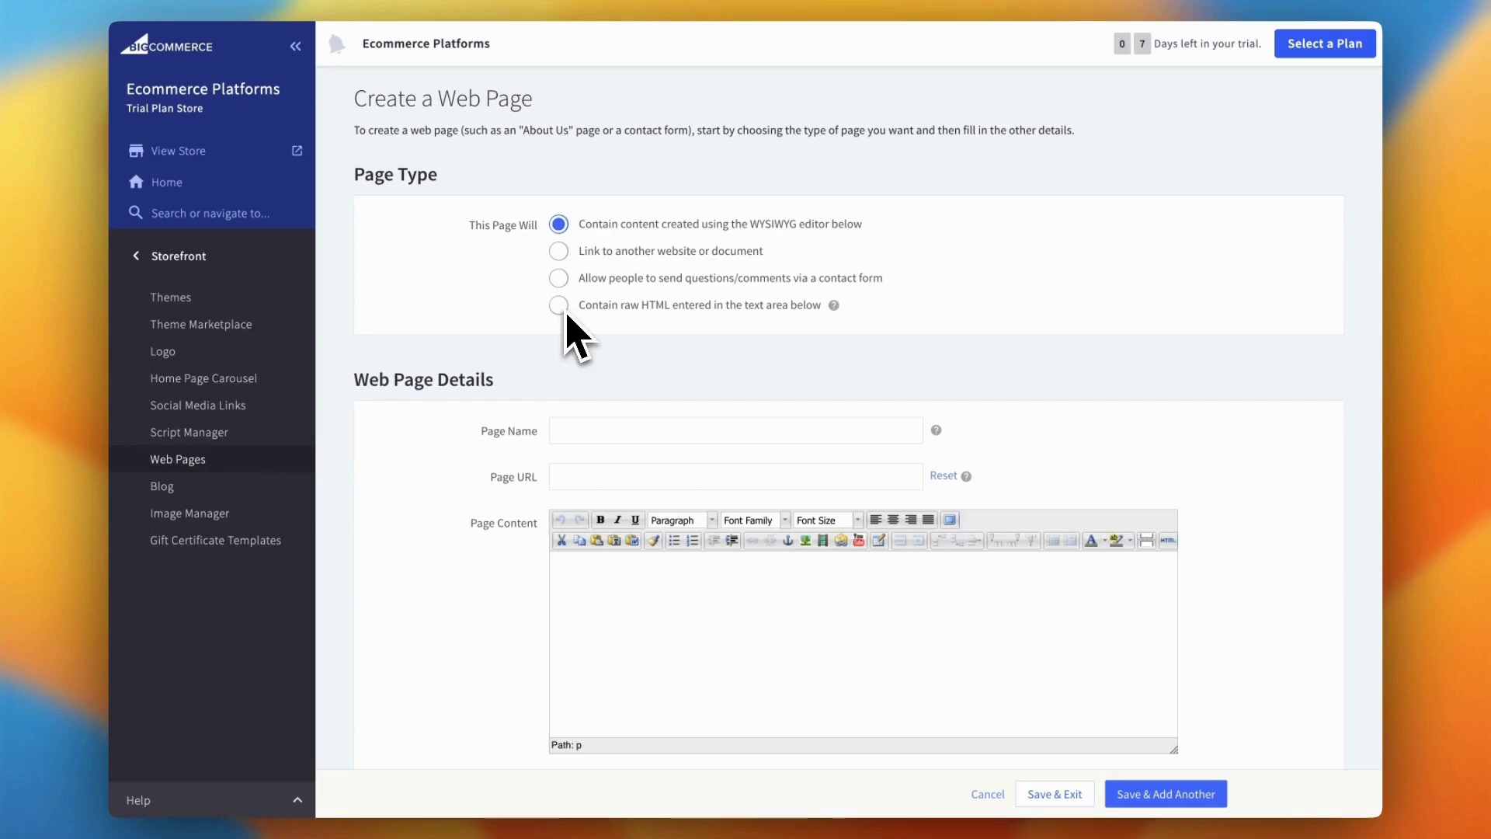
Name the new page 'Demo Page' and let the URL fill in as /demo-page/.
{"action": "left_click", "coordinate": [621, 436]}
{"action": "type", "text": "Demo Page"}
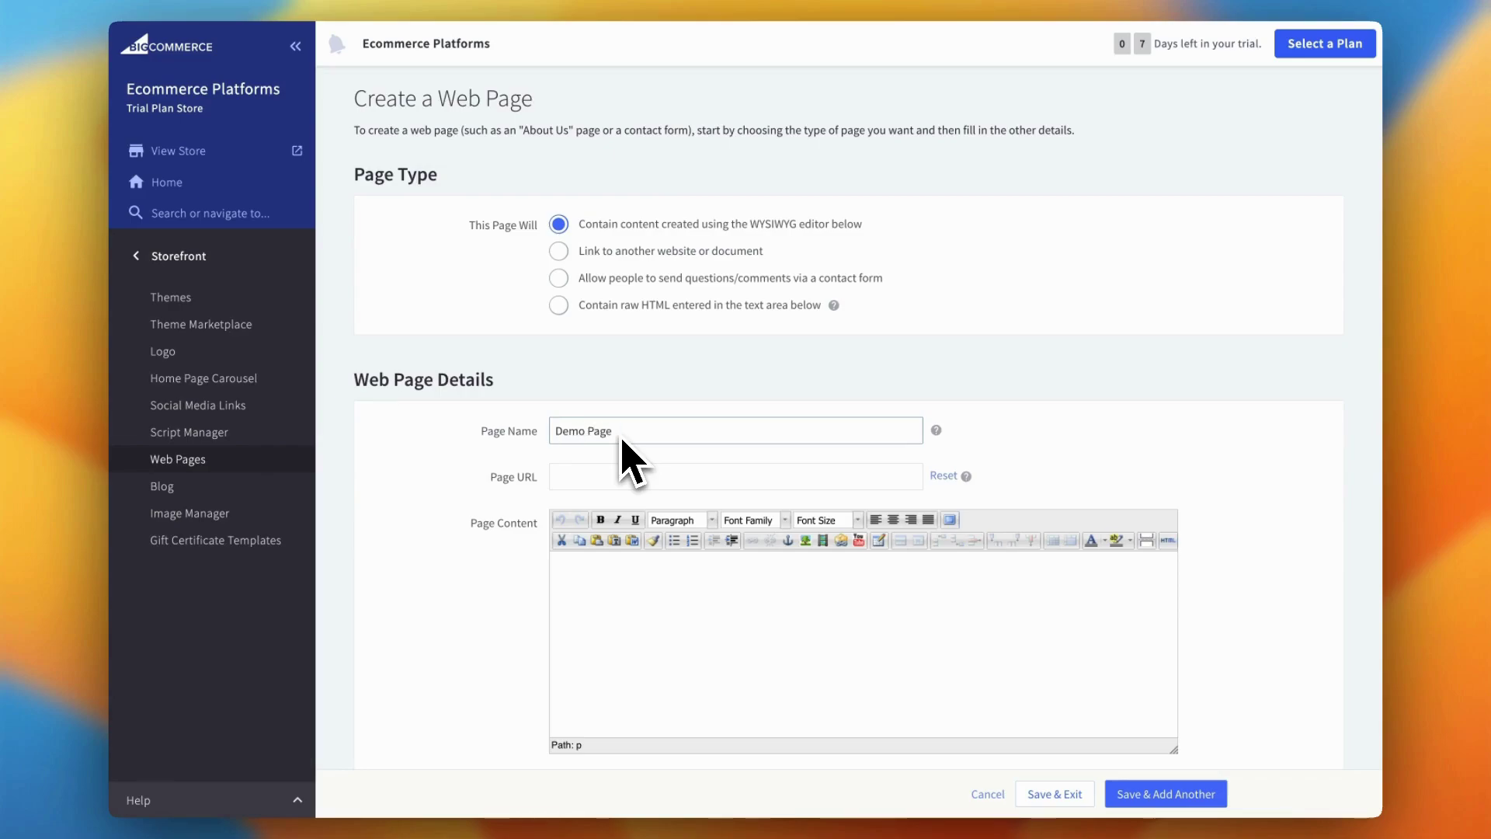
{"action": "left_click", "coordinate": [633, 480]}
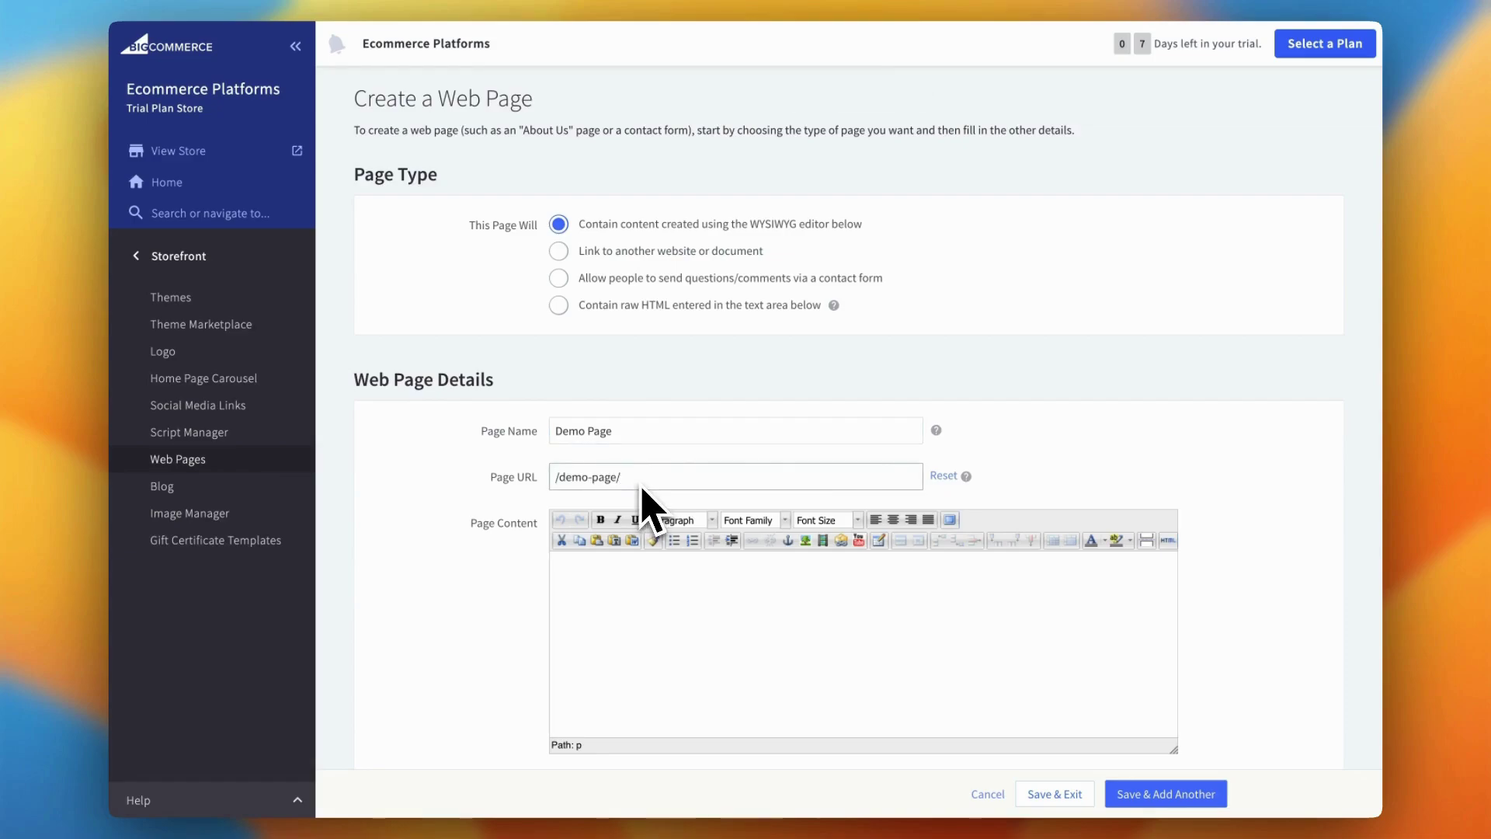
Enter 'Page content' as the body text and review the Navigation Menu and Advanced Options.
{"action": "left_click", "coordinate": [645, 619]}
{"action": "type", "text": "Page co"}
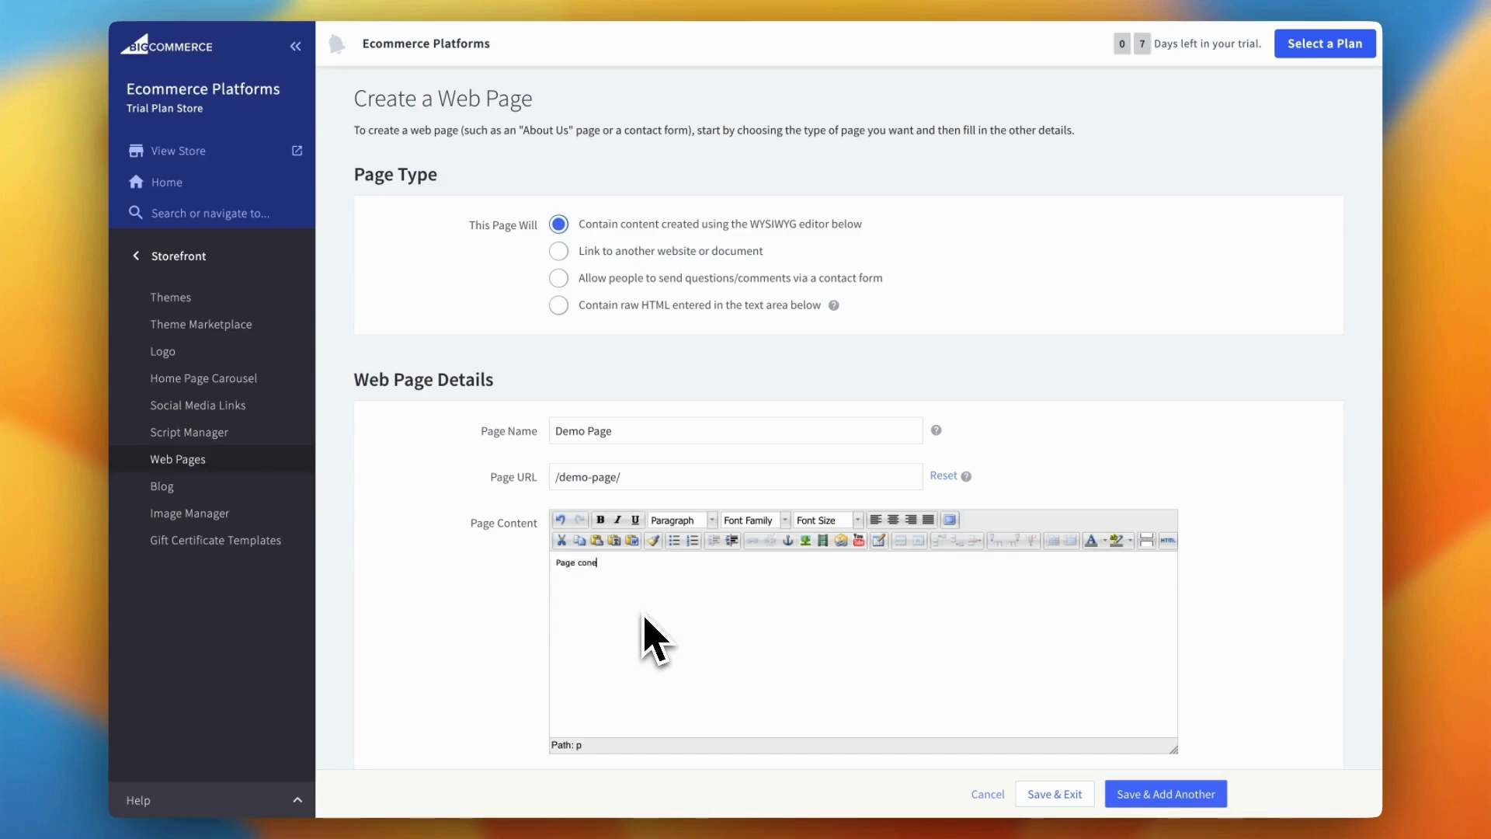
{"action": "type", "text": "ntent"}
{"action": "scroll", "coordinate": [651, 636], "scroll_direction": "down", "scroll_amount": 3}
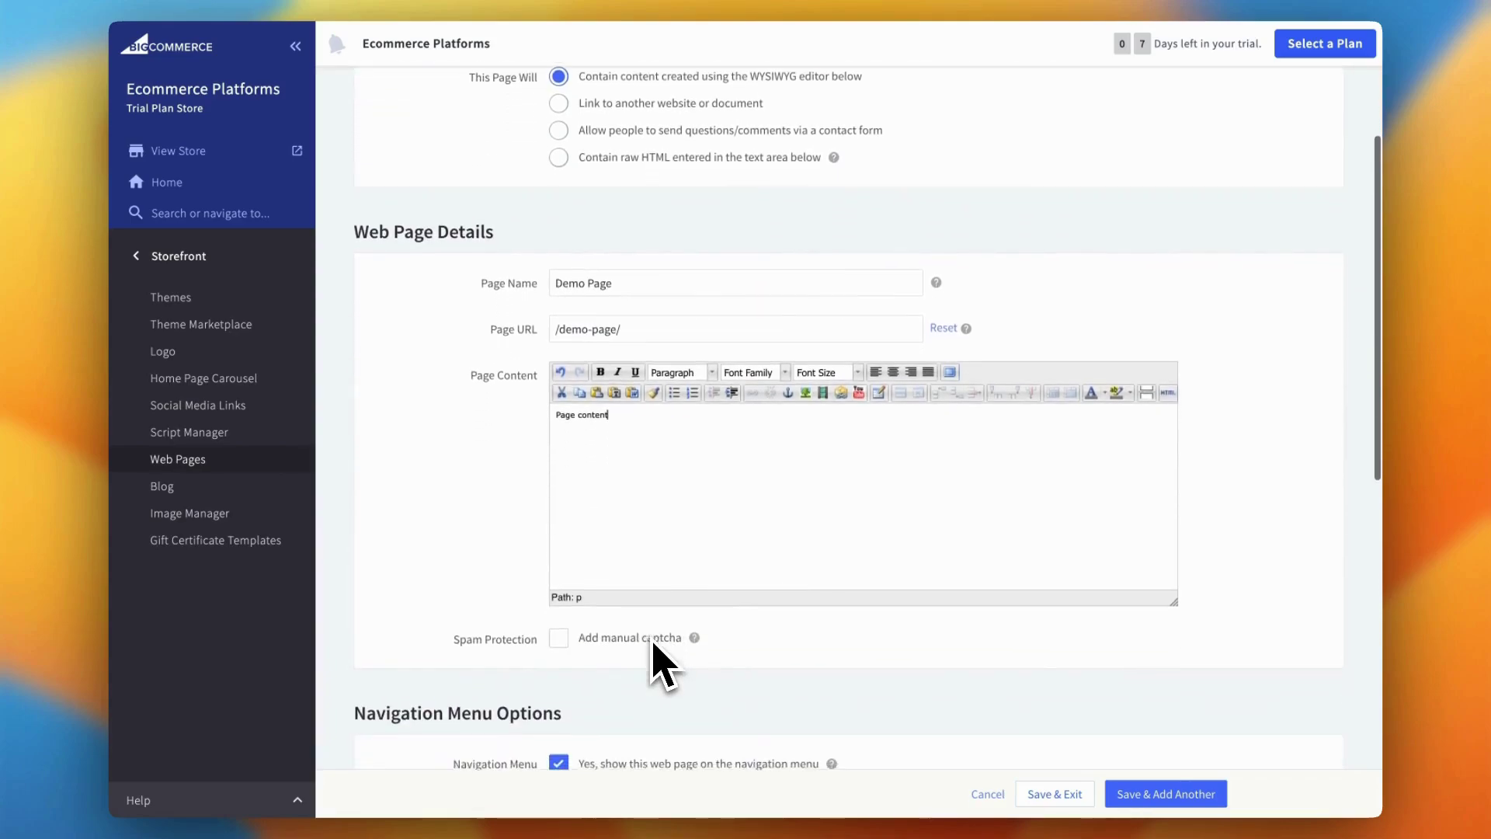
{"action": "scroll", "coordinate": [652, 643], "scroll_direction": "down", "scroll_amount": 3}
{"action": "scroll", "coordinate": [653, 660], "scroll_direction": "down", "scroll_amount": 3}
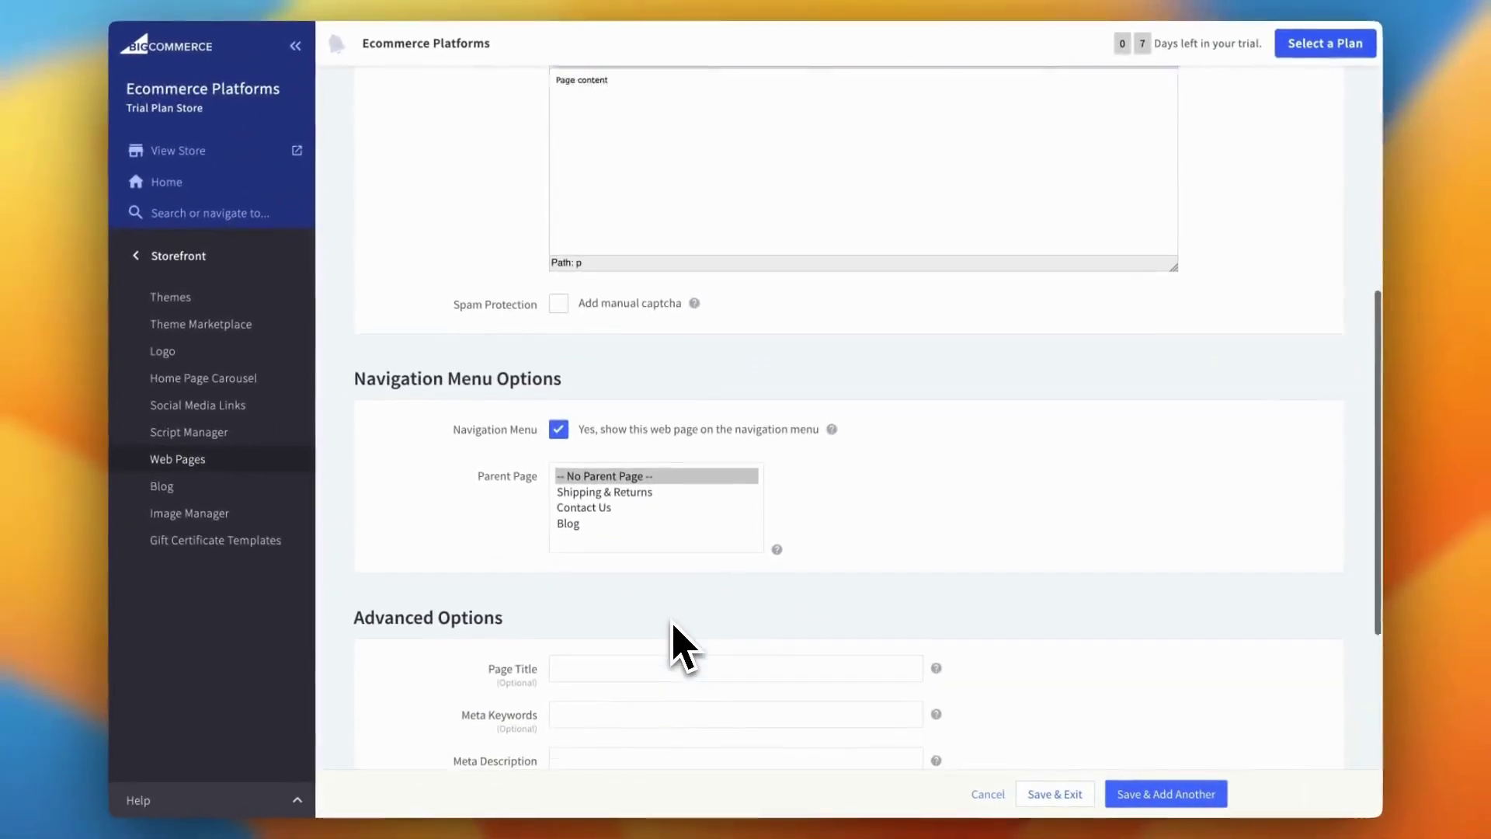
{"action": "scroll", "coordinate": [709, 622], "scroll_direction": "down", "scroll_amount": 2}
{"action": "scroll", "coordinate": [673, 625], "scroll_direction": "down", "scroll_amount": 5}
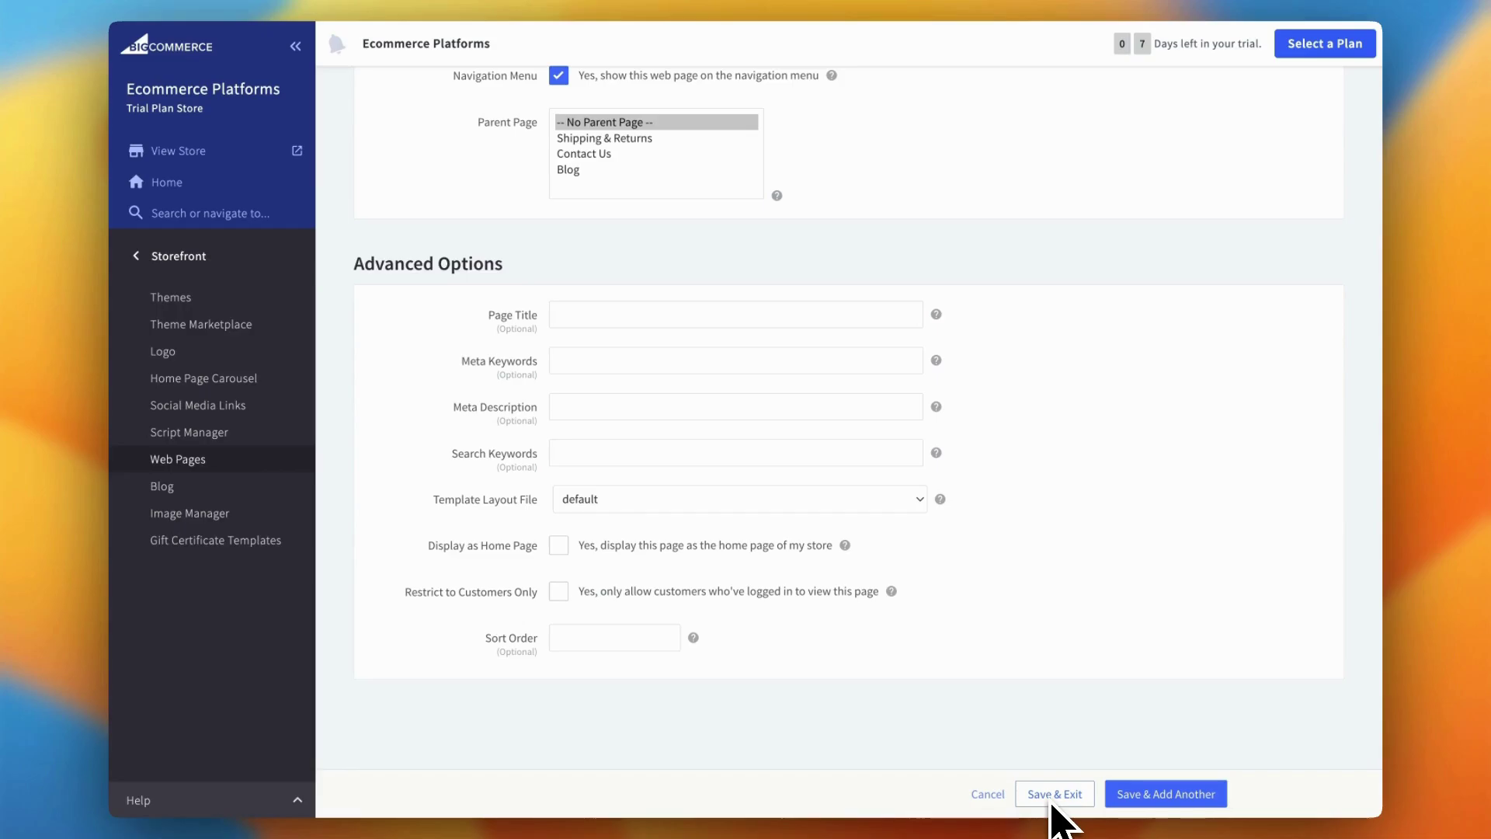
Save the Demo Page, then leave the Page Builder for the control panel.
{"action": "left_click", "coordinate": [1052, 804]}
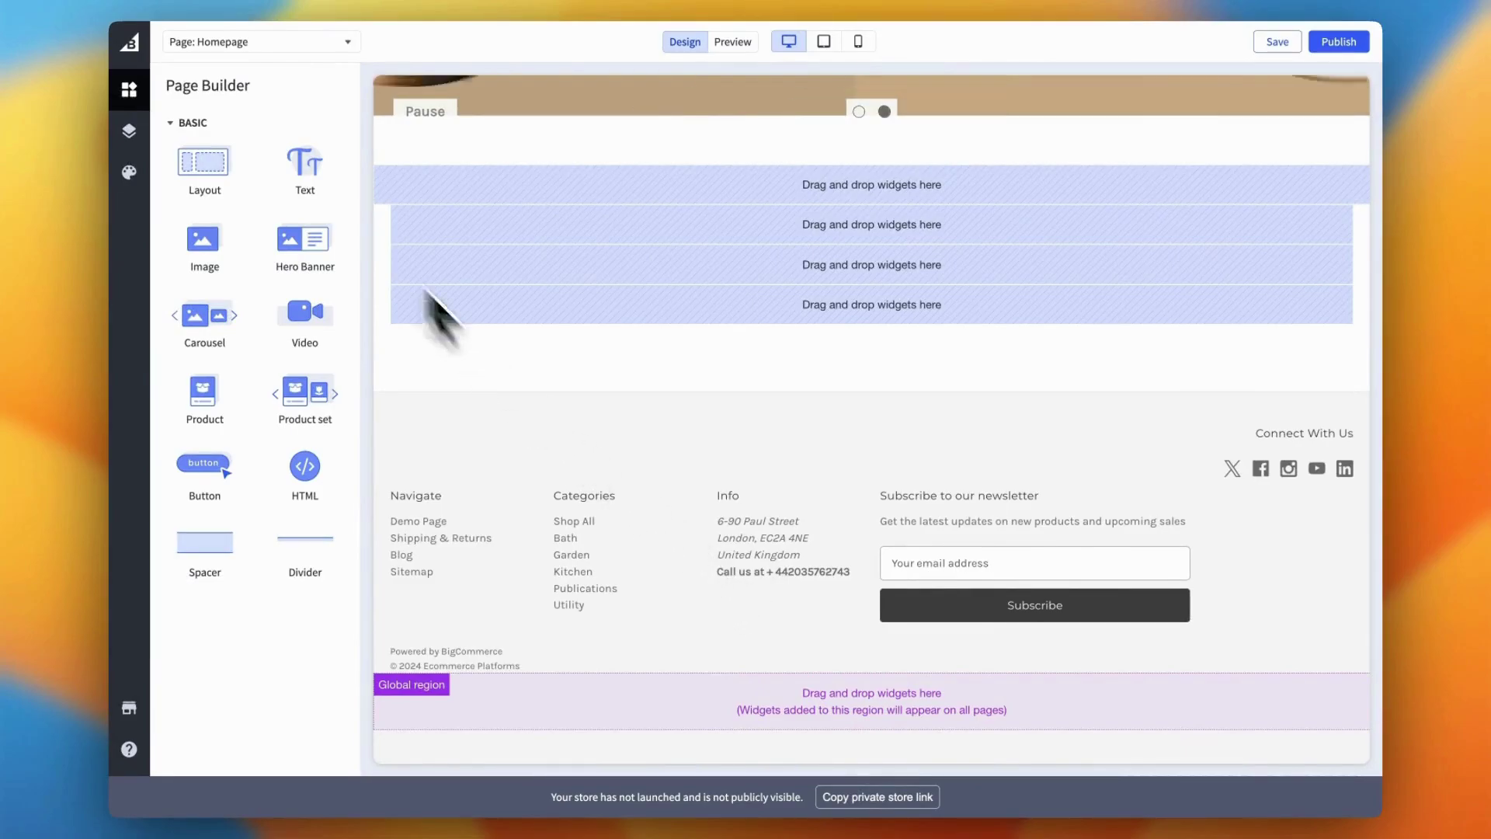
{"action": "left_click", "coordinate": [132, 48]}
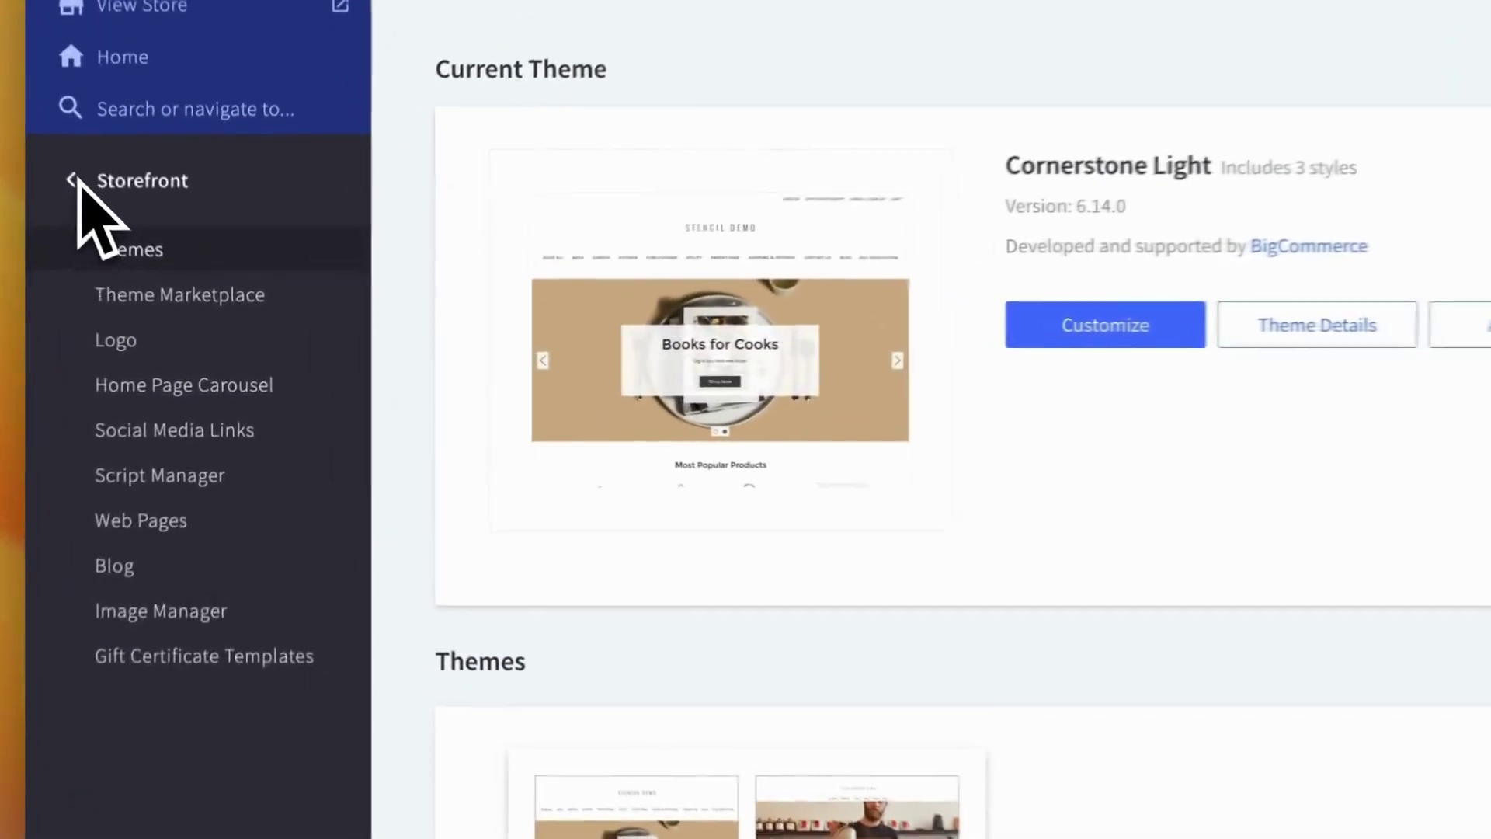
Back out of the Storefront submenu and open Settings > Store profile.
{"action": "left_click", "coordinate": [140, 254]}
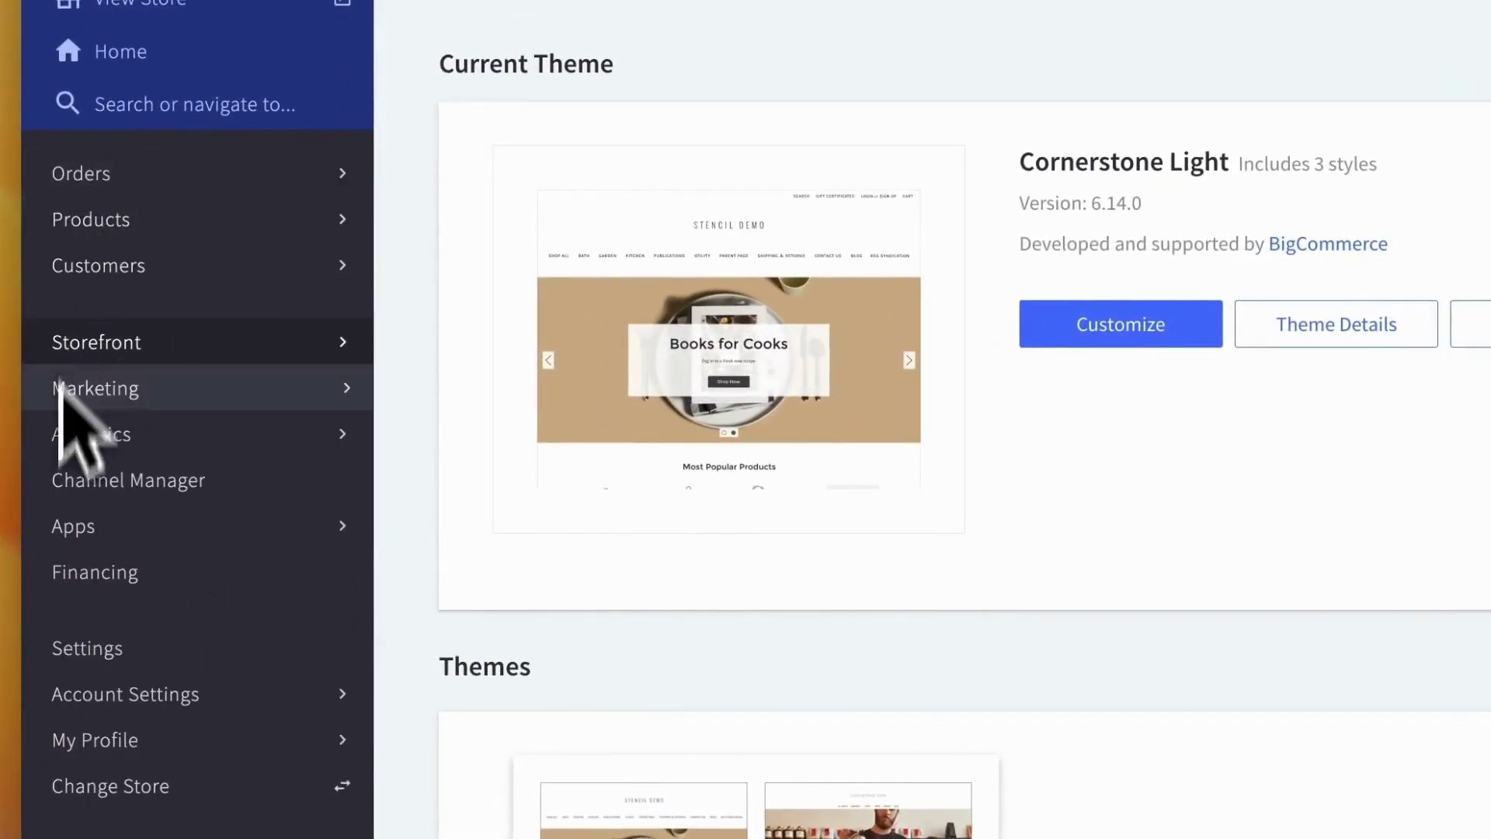
{"action": "left_click", "coordinate": [101, 651]}
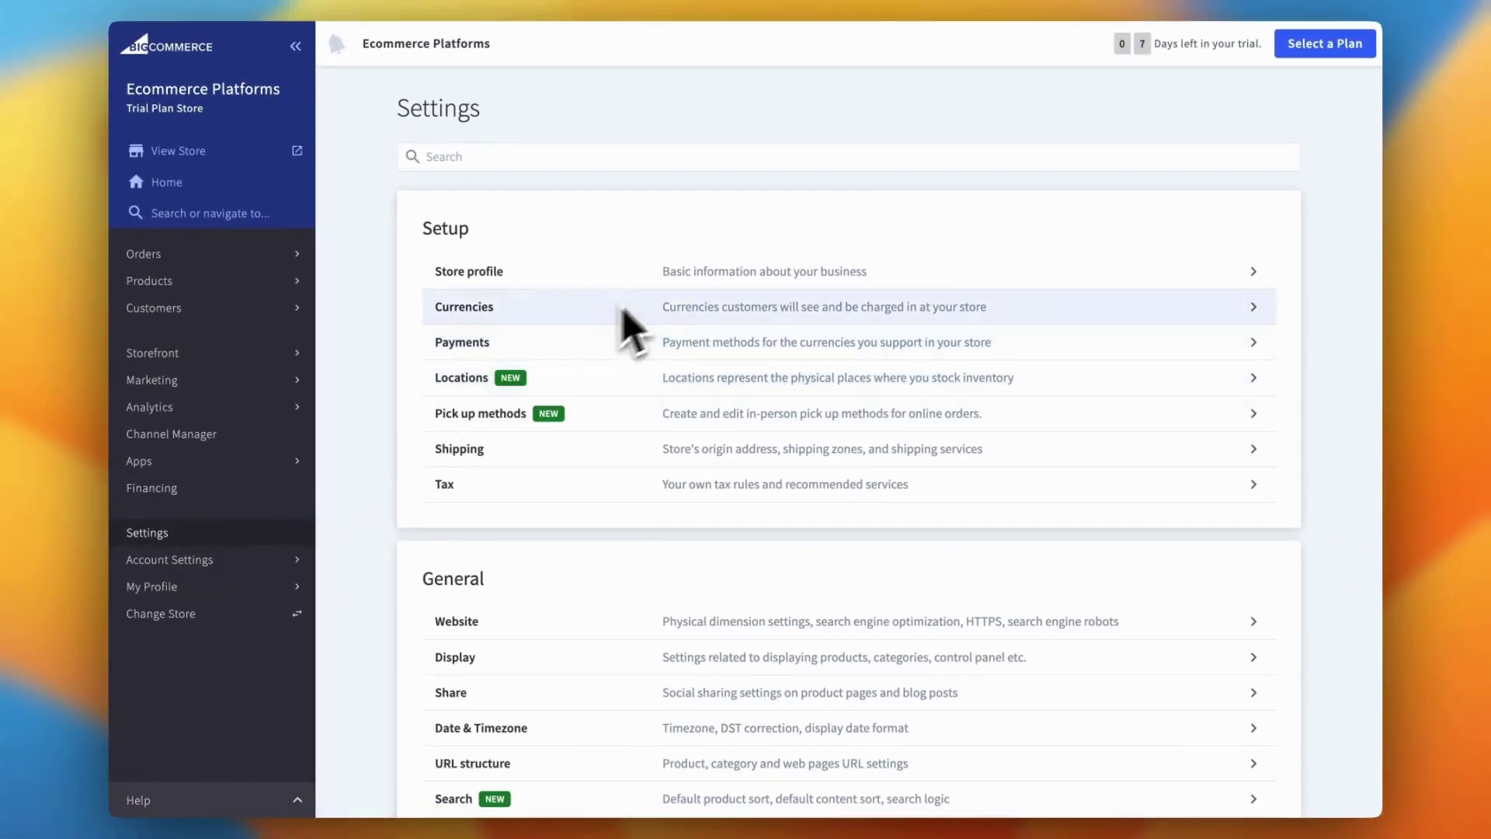
{"action": "left_click", "coordinate": [682, 278]}
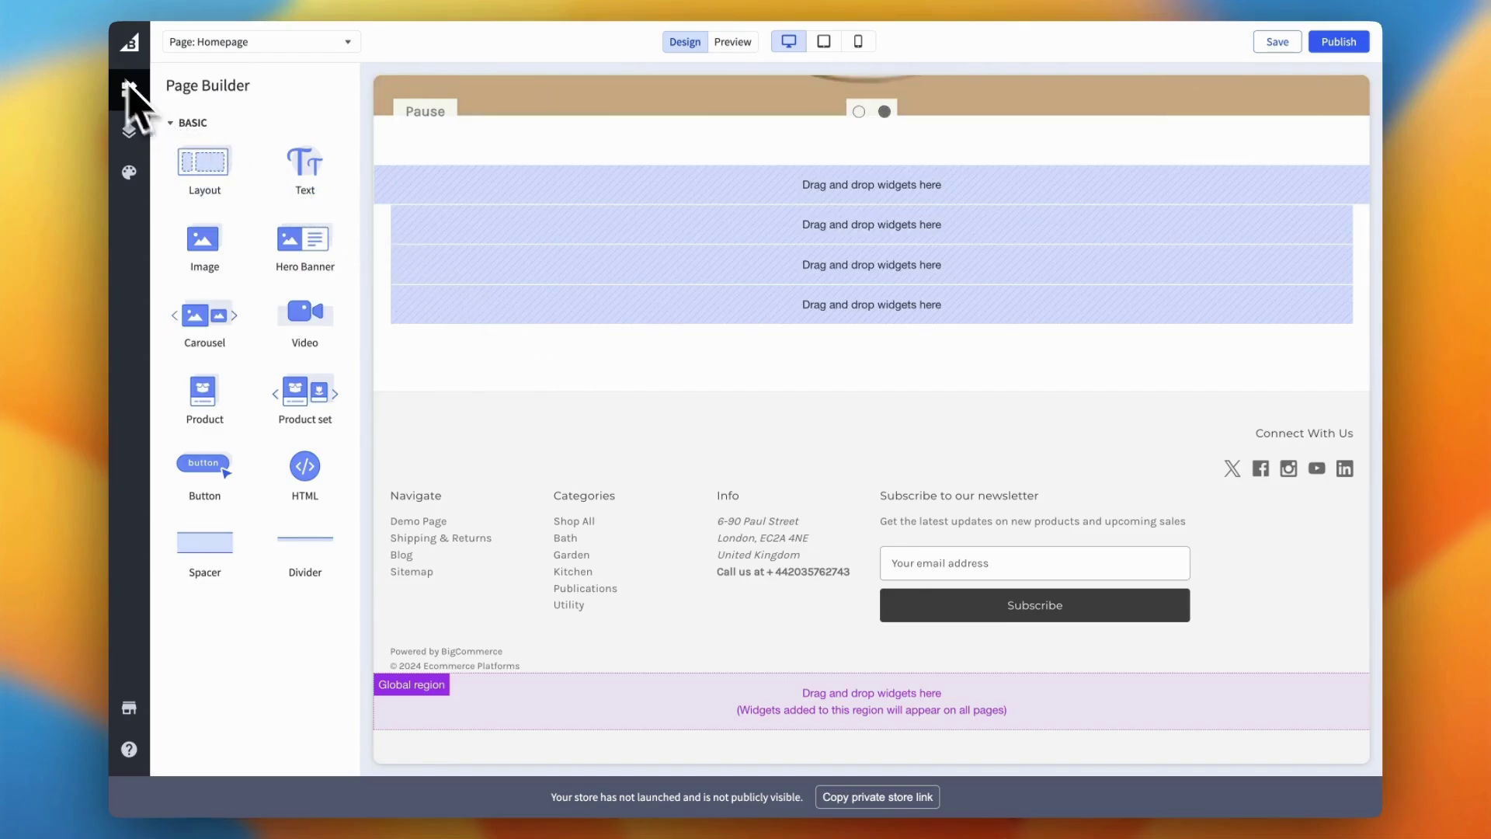
Exit Page Builder via the BigCommerce logo and back out of the Storefront submenu.
{"action": "left_click", "coordinate": [122, 48]}
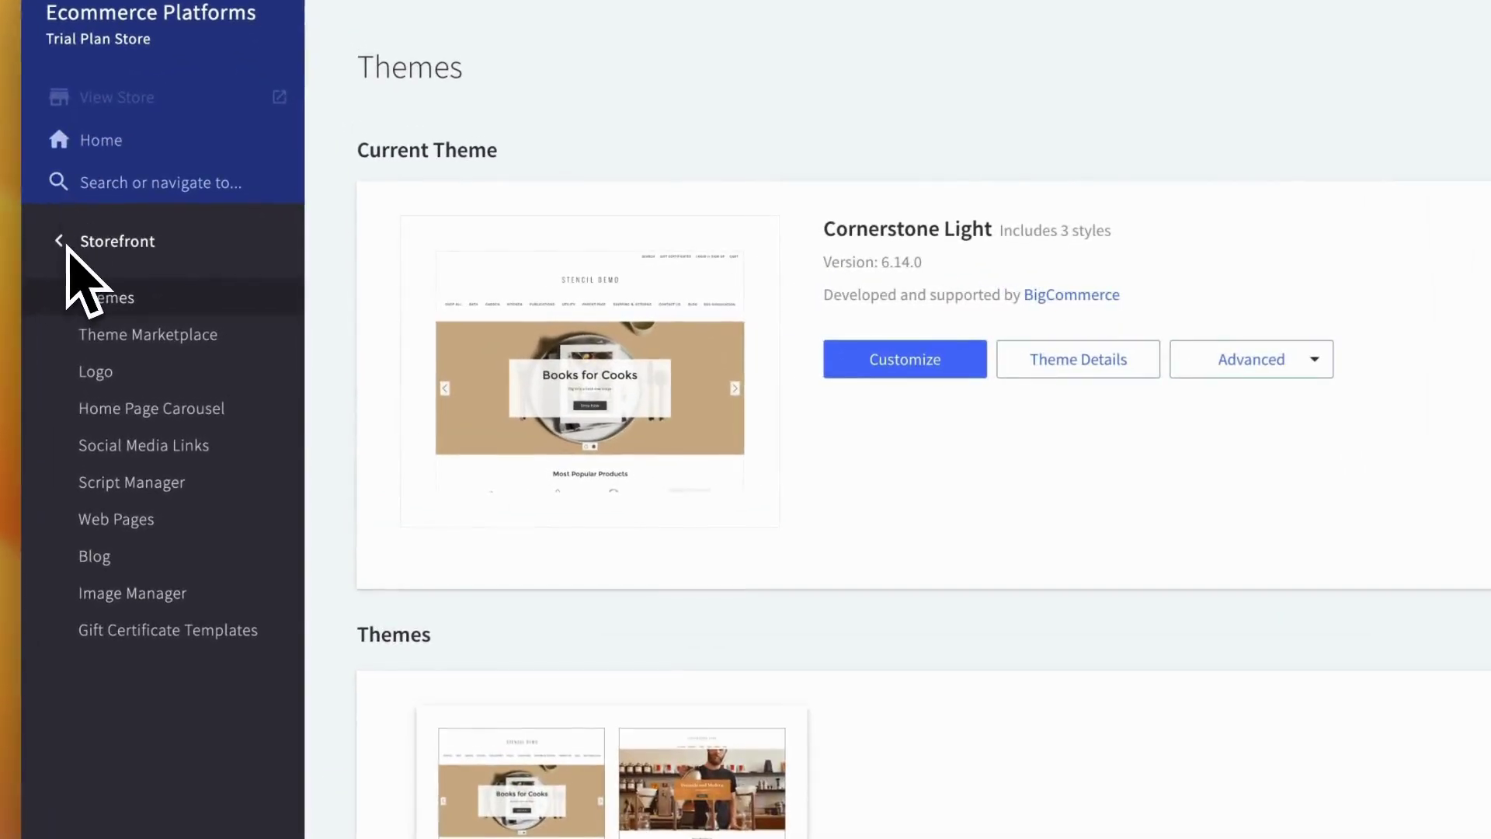
{"action": "left_click", "coordinate": [67, 245]}
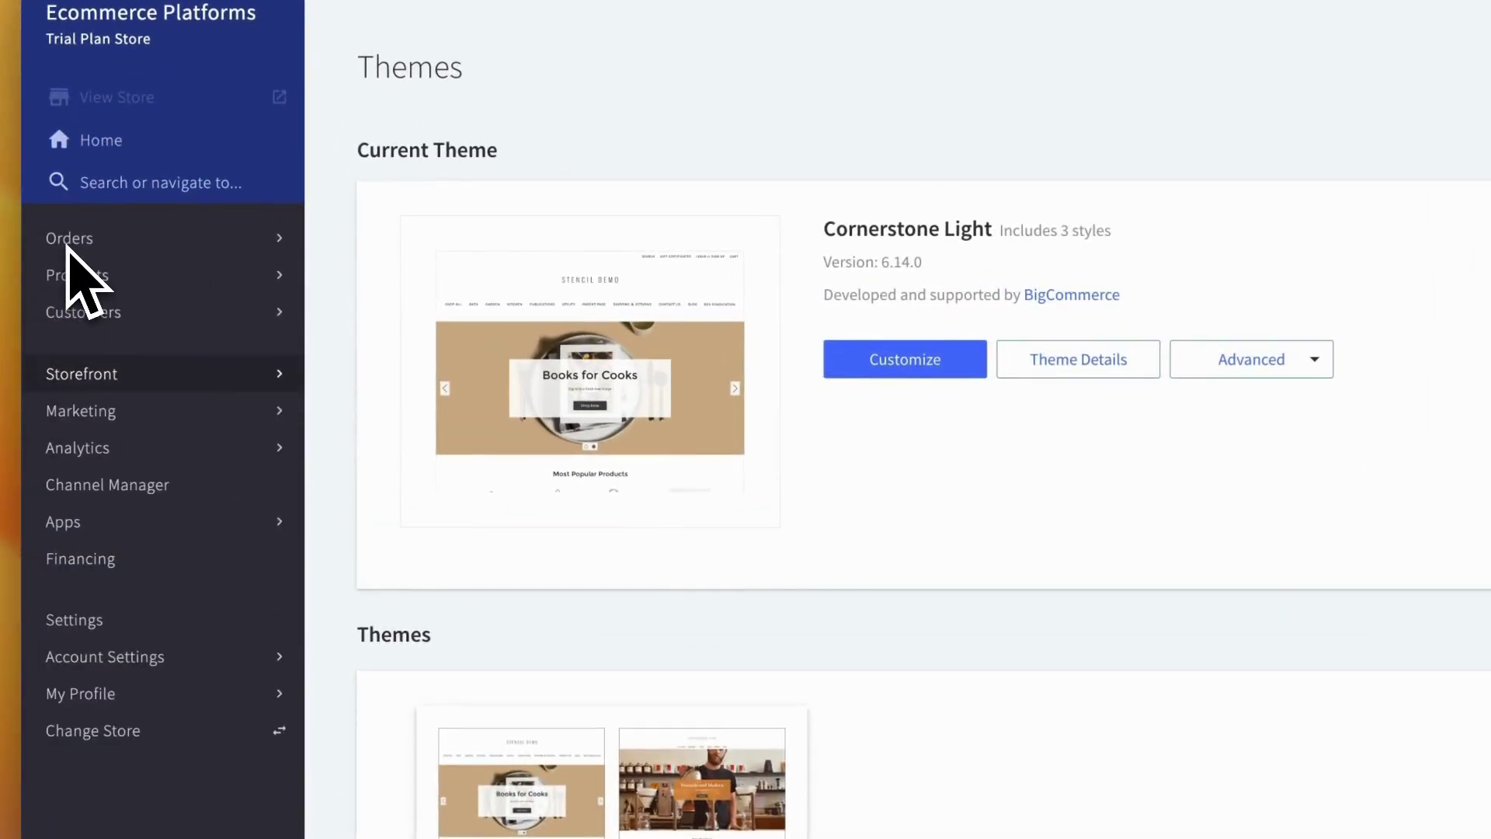
Under Marketing > Email Marketing, uncheck Allow newsletter subscriptions.
{"action": "left_click", "coordinate": [86, 423]}
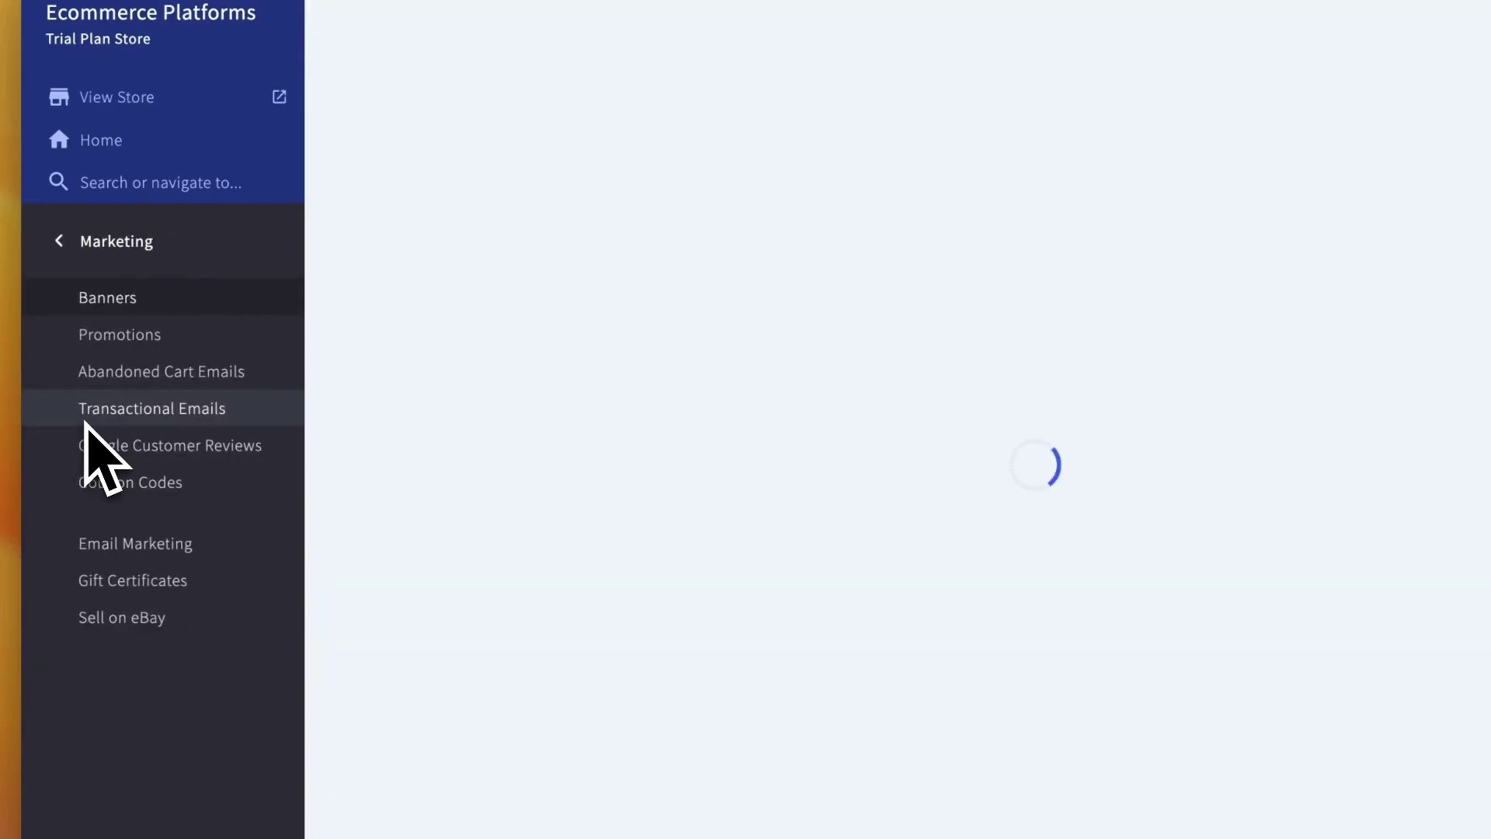
{"action": "left_click", "coordinate": [93, 546]}
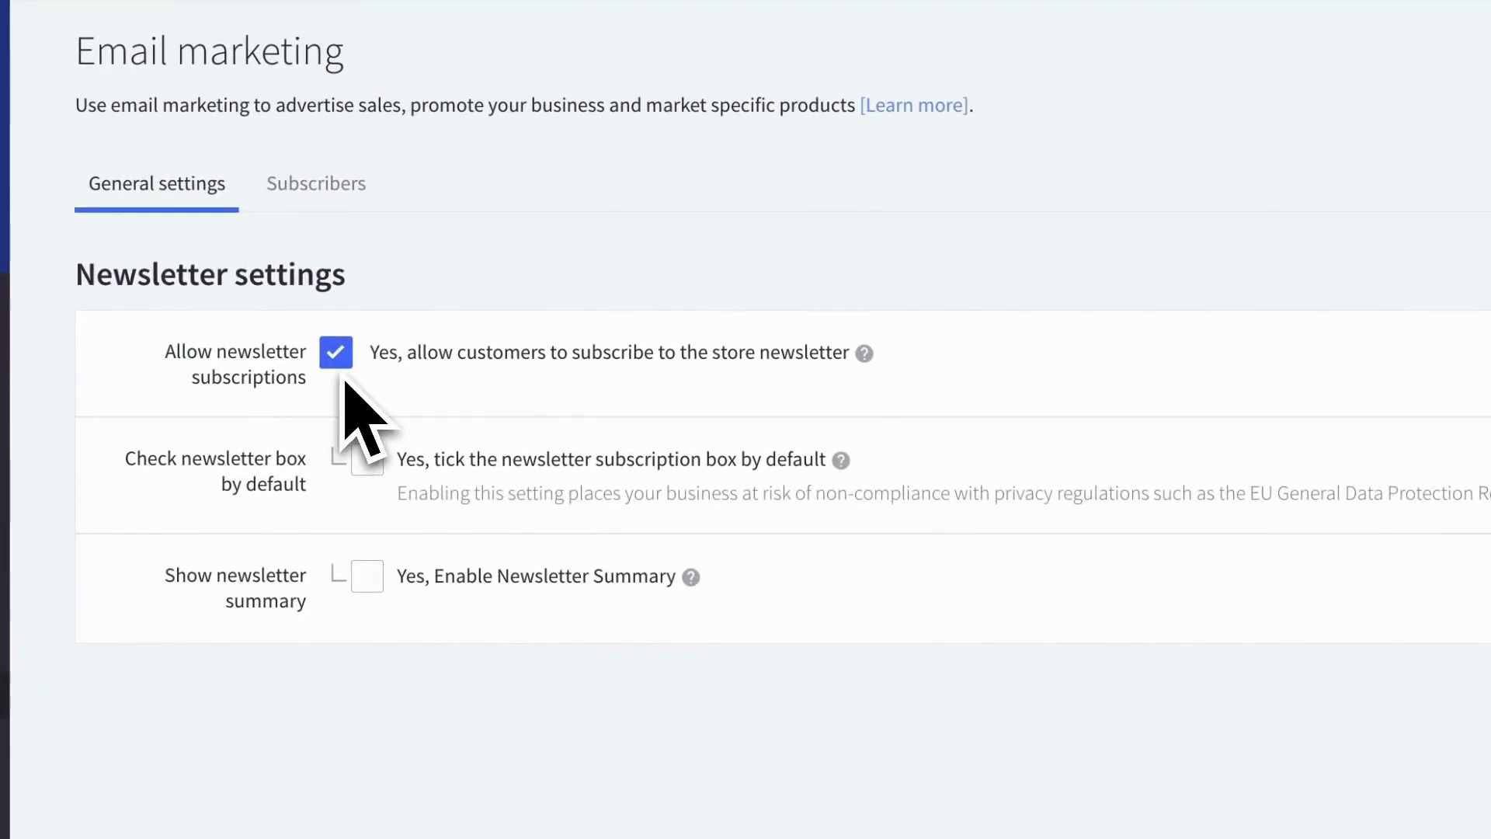
{"action": "left_click", "coordinate": [343, 379]}
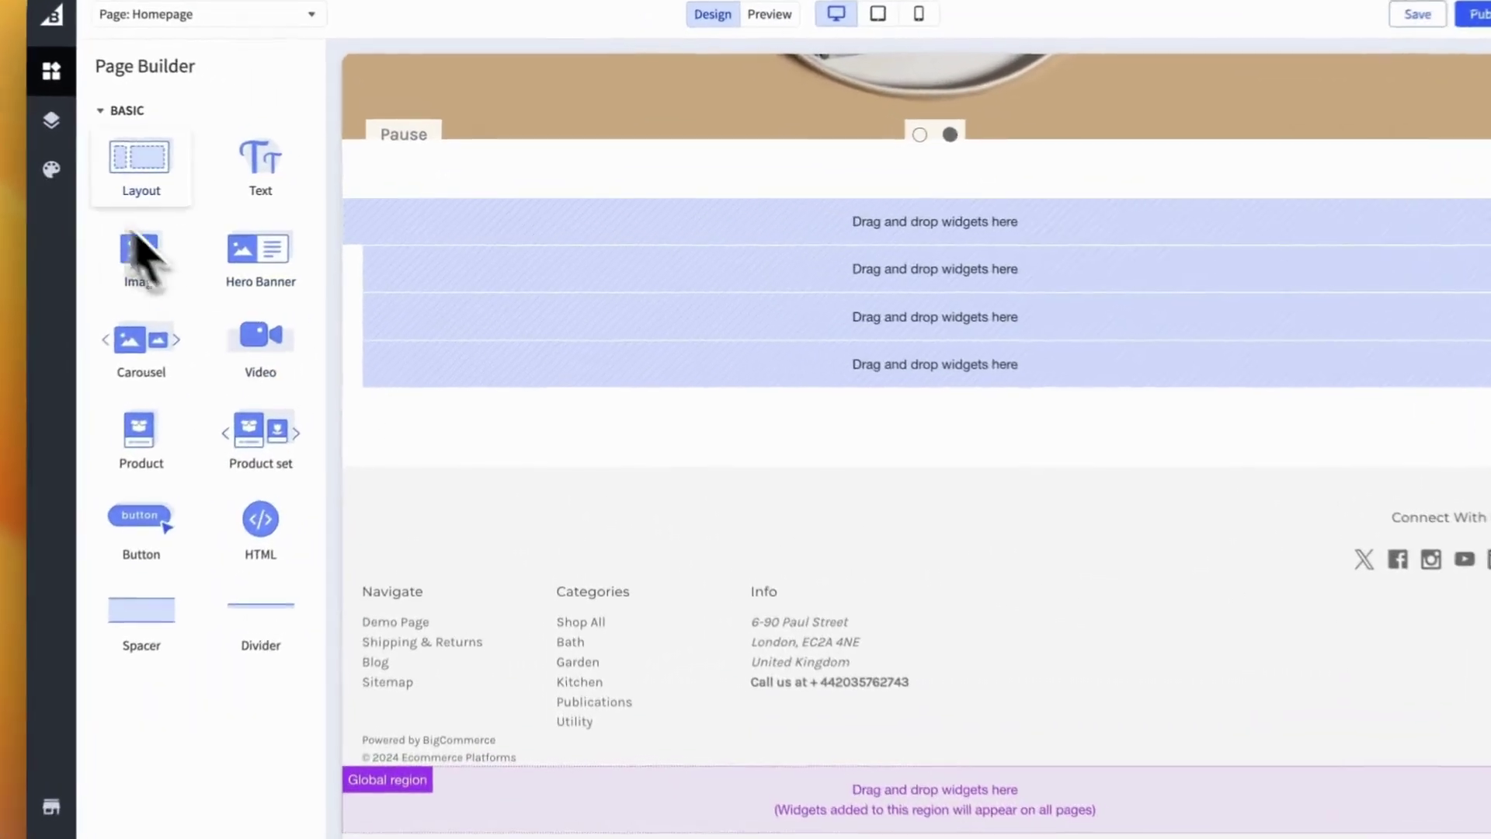
In Theme Styles > Header and footer, keep the footer social icons' placement set to Right.
{"action": "left_click", "coordinate": [52, 173]}
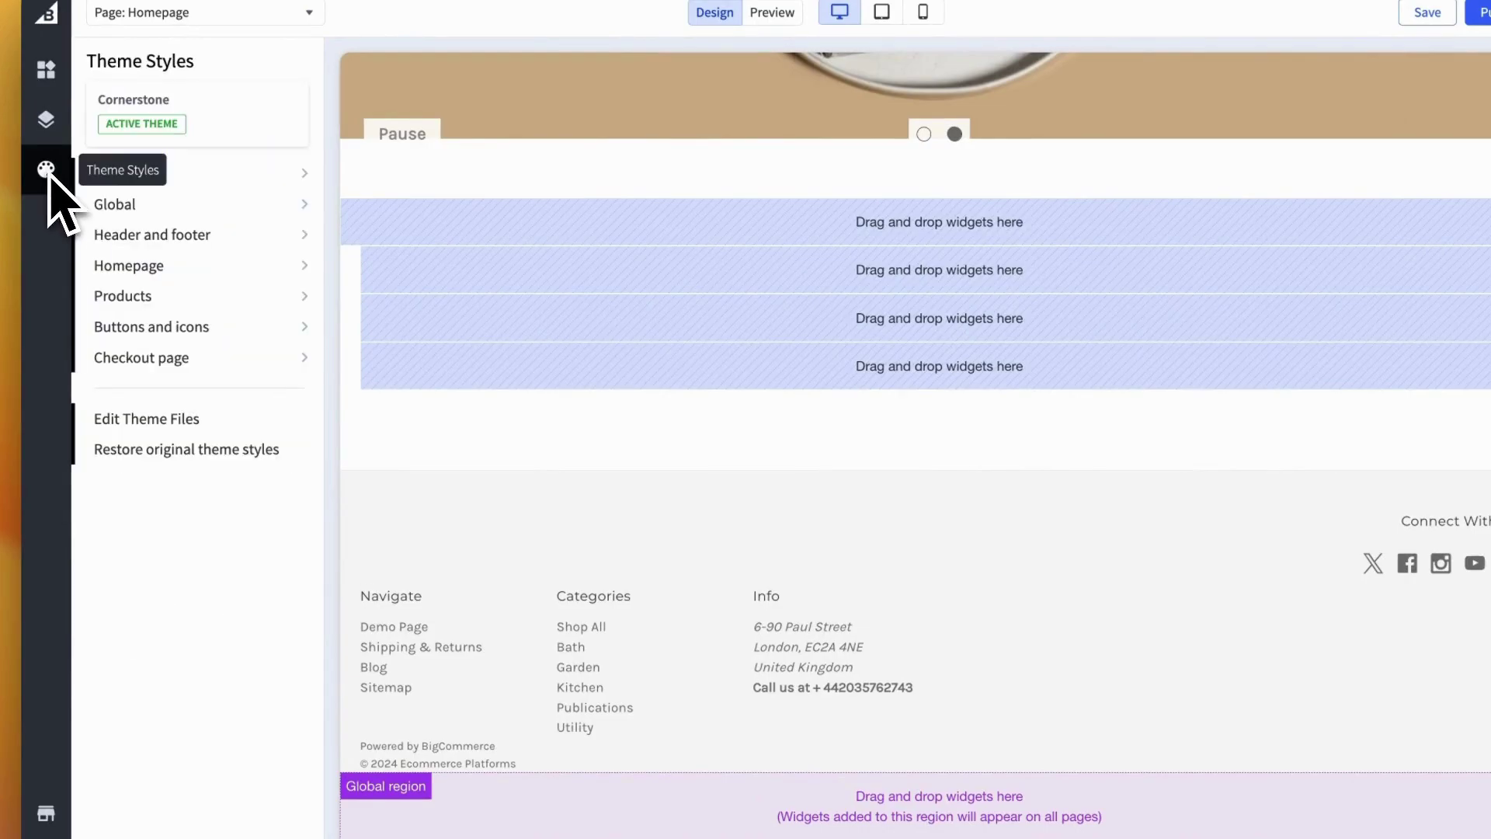
{"action": "left_click", "coordinate": [155, 250]}
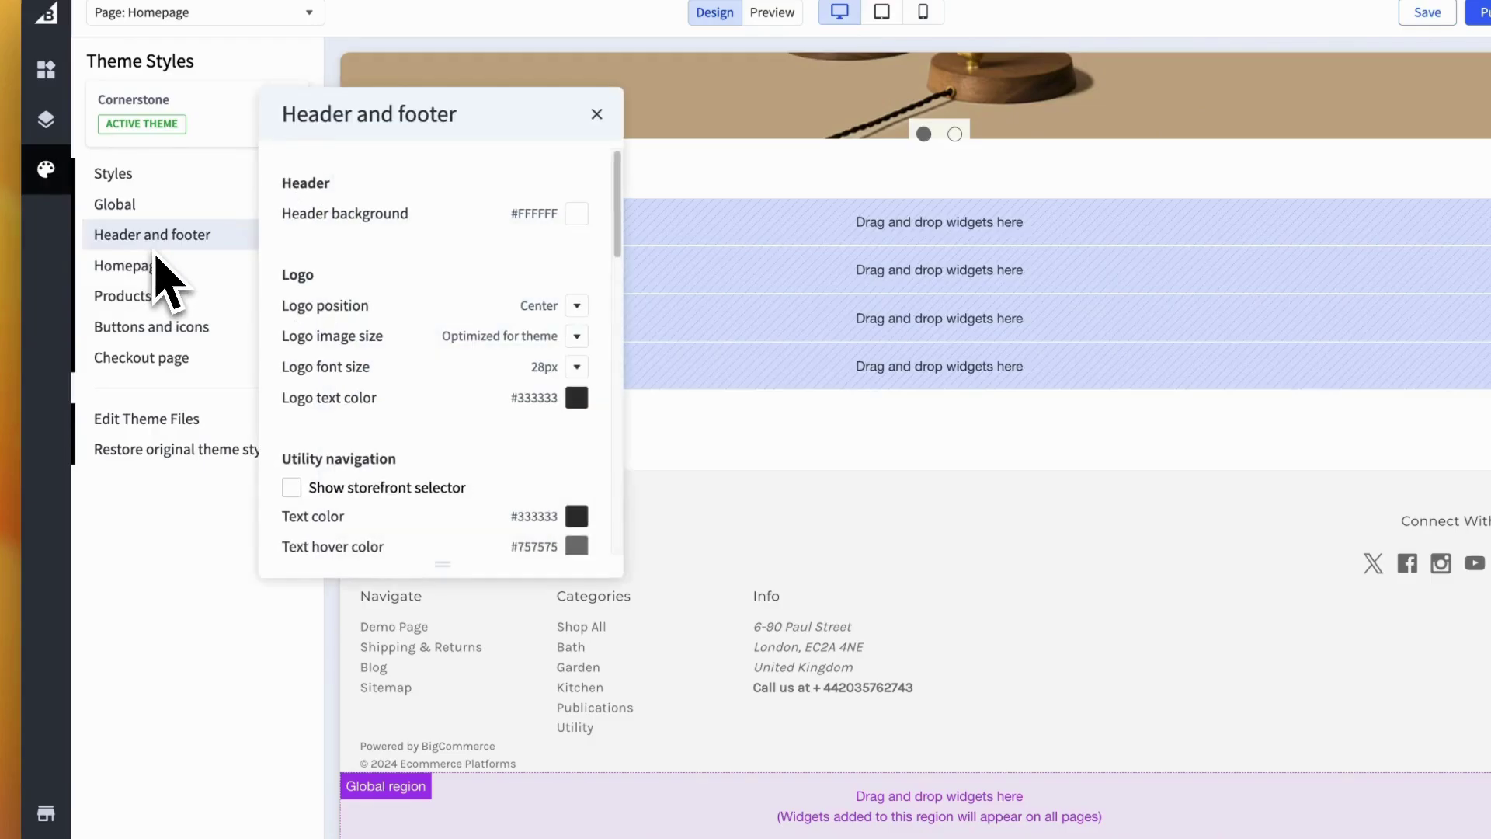
{"action": "scroll", "coordinate": [403, 348], "scroll_direction": "down", "scroll_amount": 6}
{"action": "scroll", "coordinate": [402, 348], "scroll_direction": "down", "scroll_amount": 5}
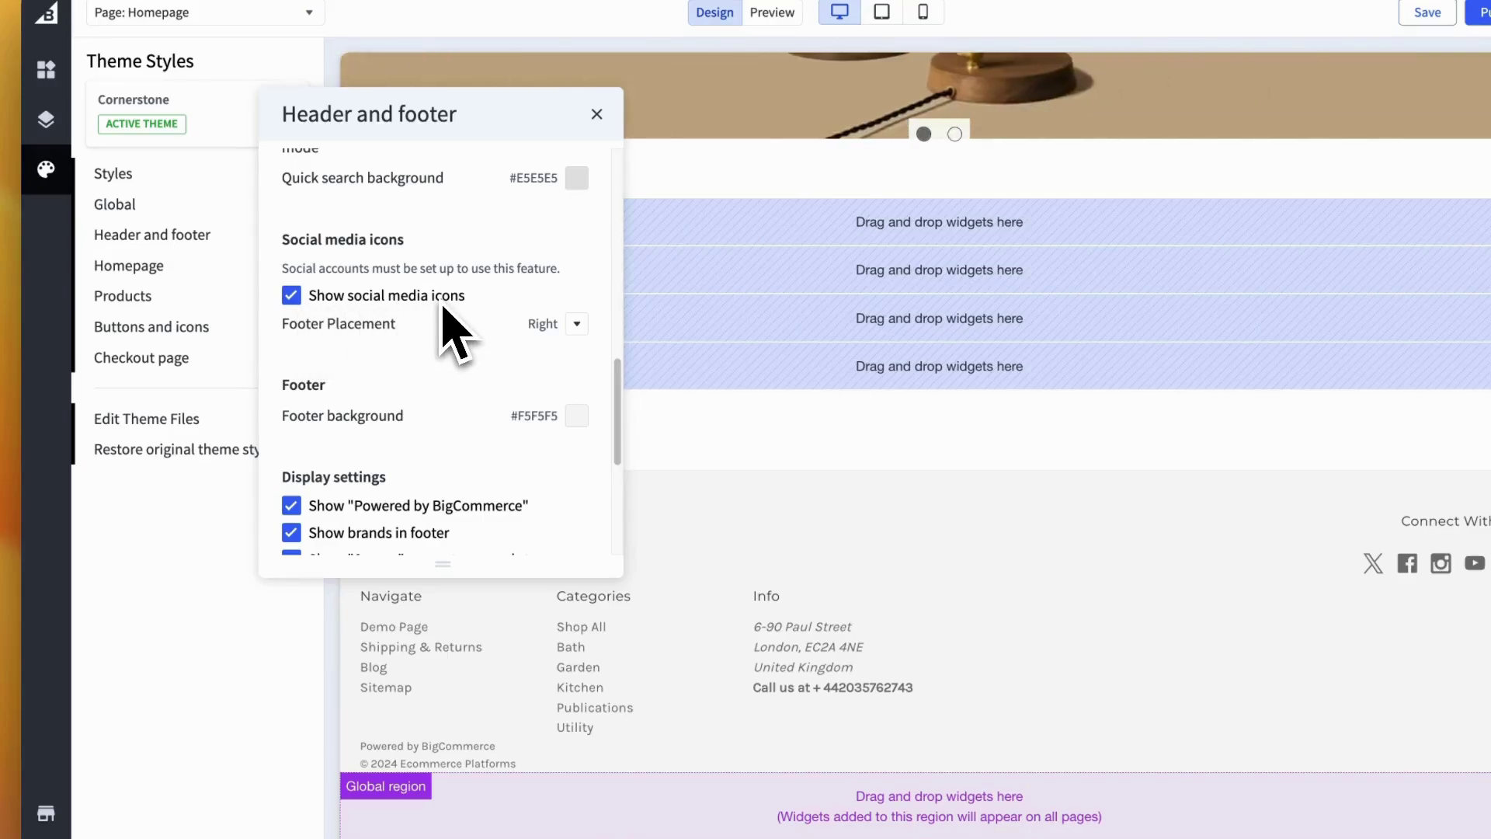
{"action": "left_click", "coordinate": [576, 326]}
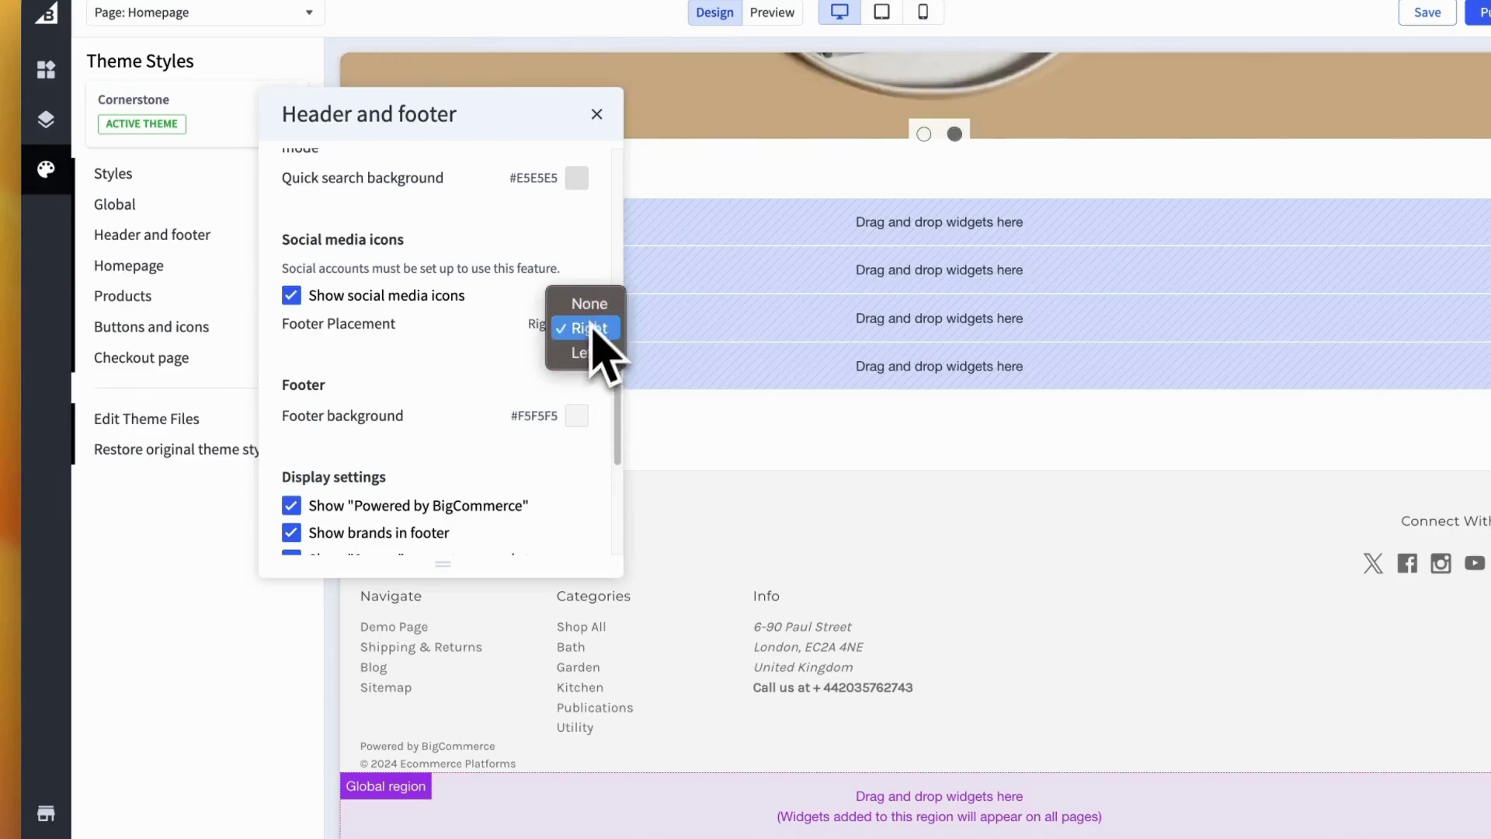
{"action": "left_click", "coordinate": [590, 328]}
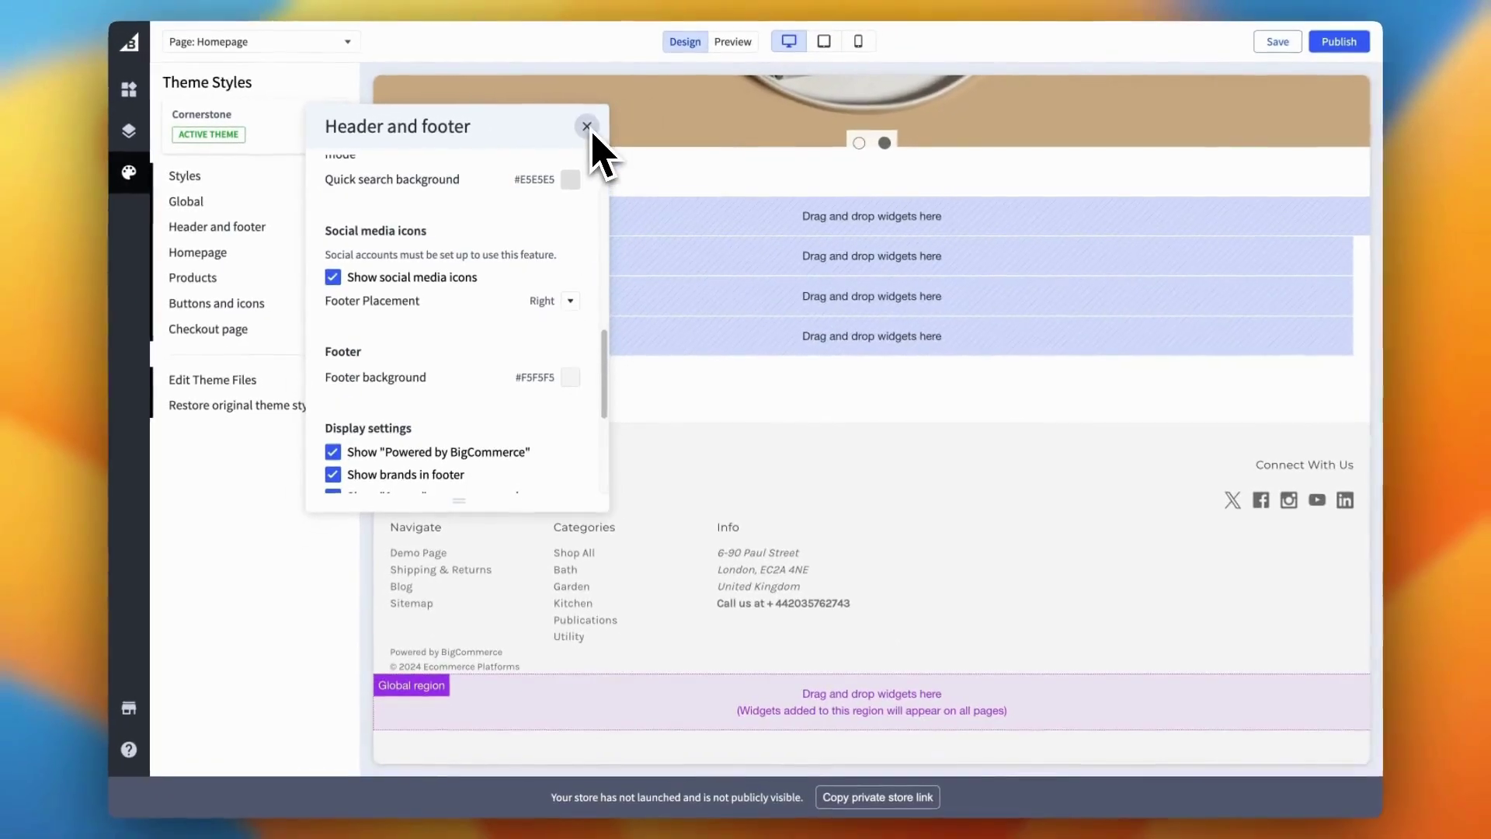
{"action": "left_click", "coordinate": [587, 126]}
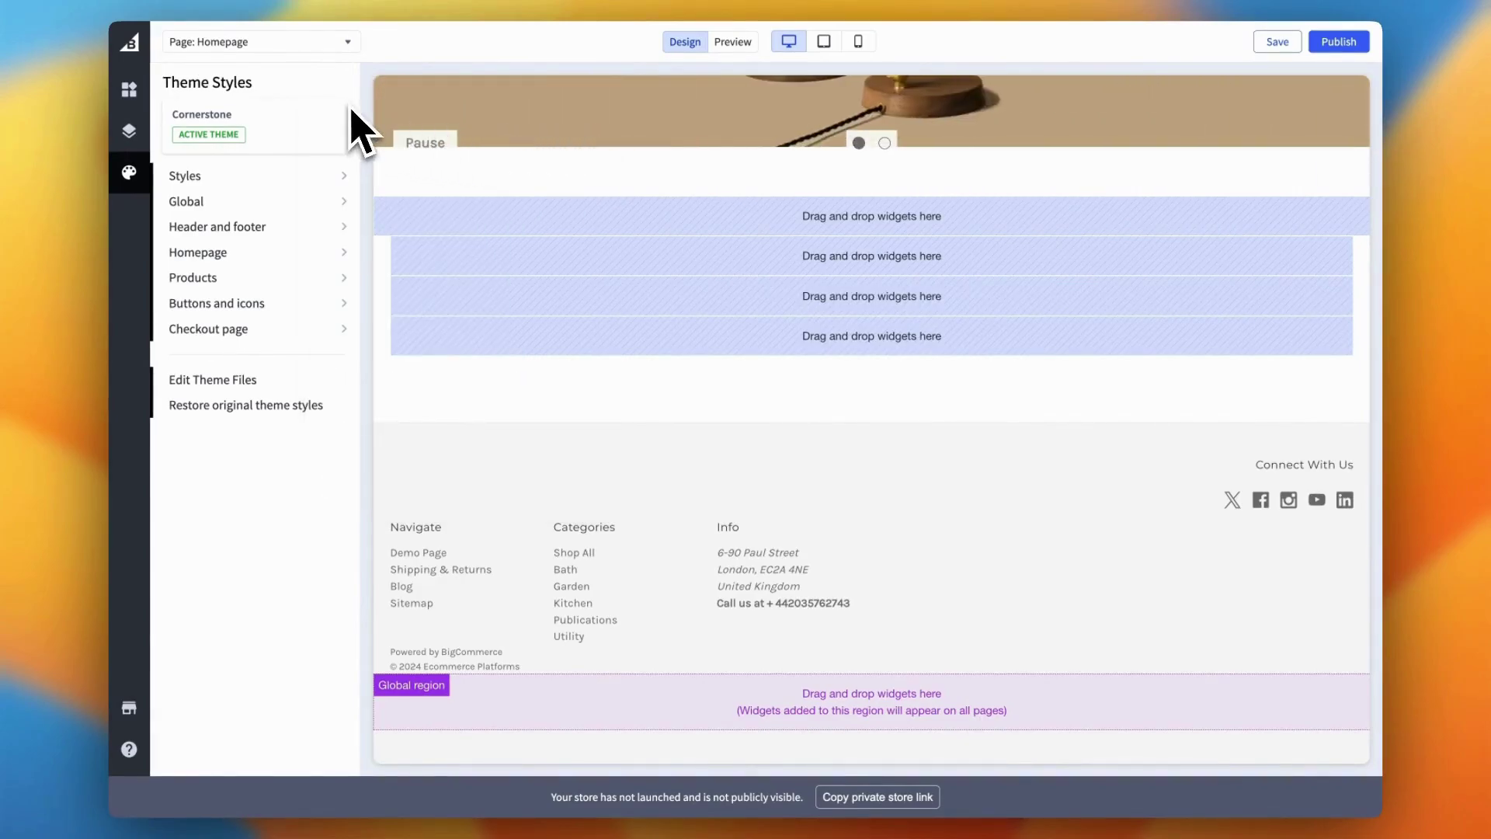
In Social Media Links, move YouTube above Facebook and add Tumblr to the live list.
{"action": "left_click", "coordinate": [137, 44]}
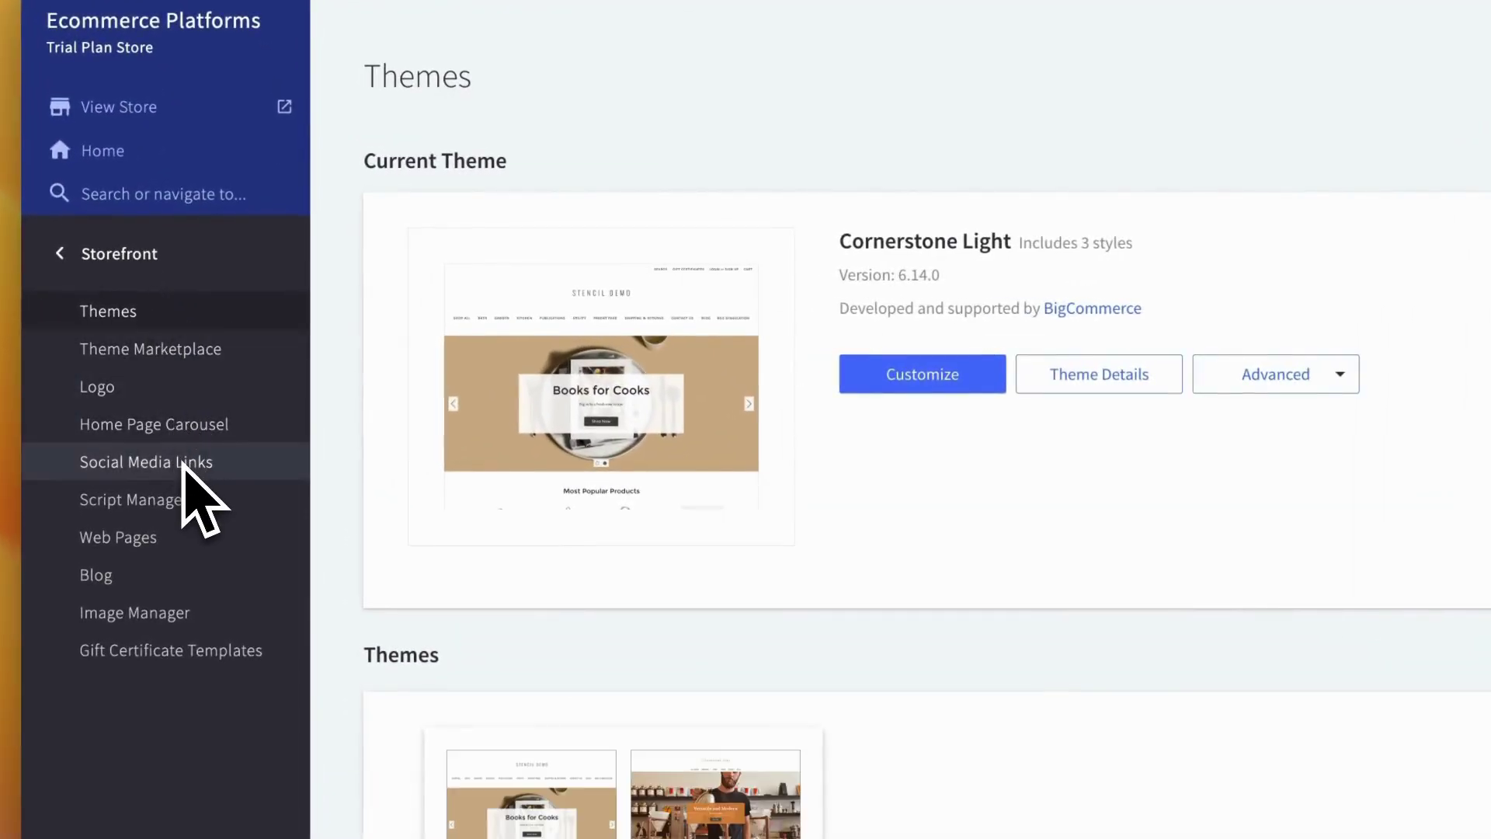
{"action": "left_click", "coordinate": [146, 462]}
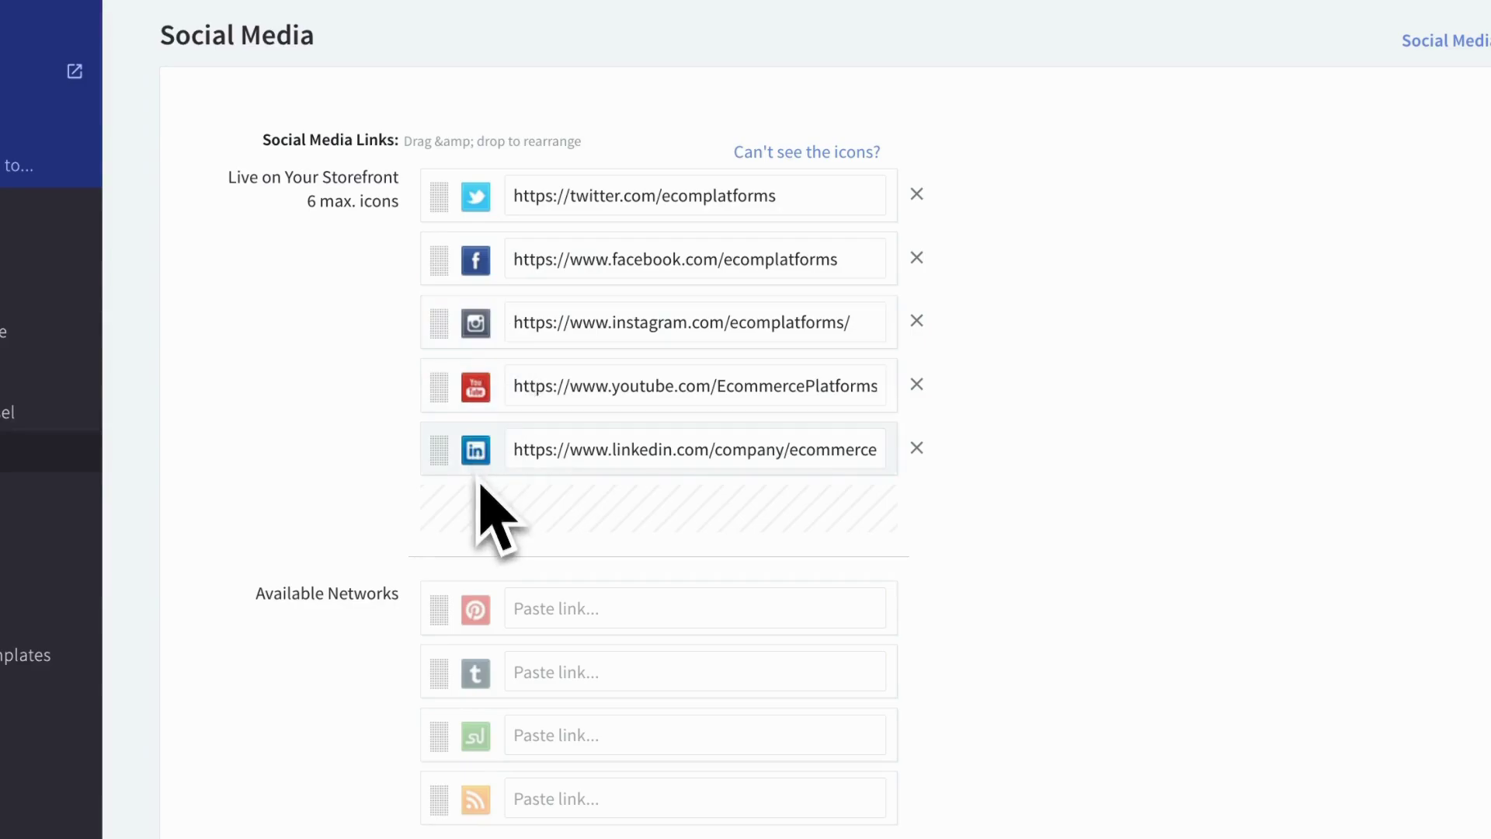
{"action": "left_click_drag", "start_coordinate": [445, 393], "coordinate": [448, 266]}
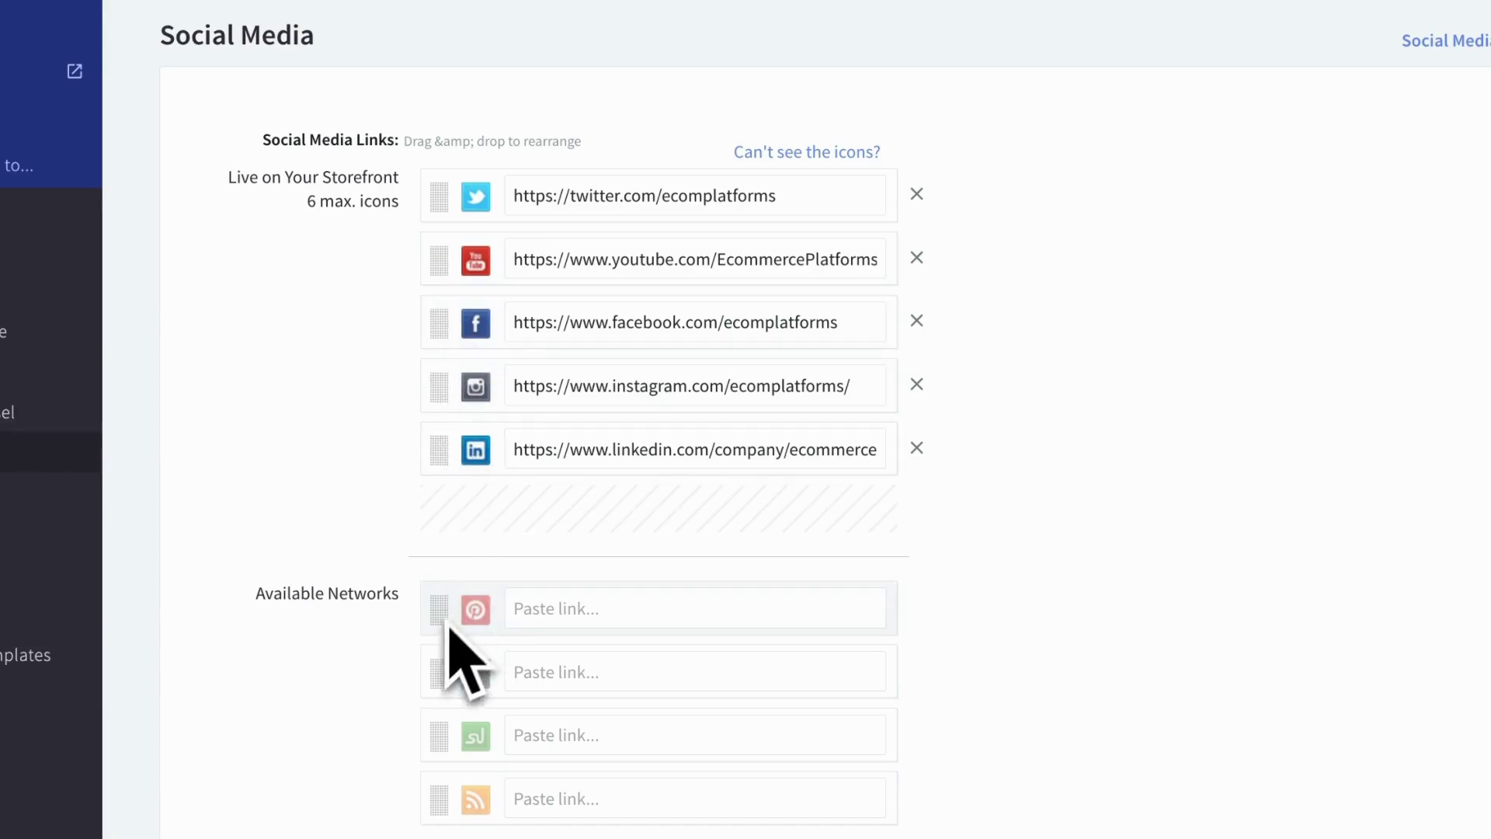
{"action": "left_click_drag", "start_coordinate": [440, 682], "coordinate": [445, 464]}
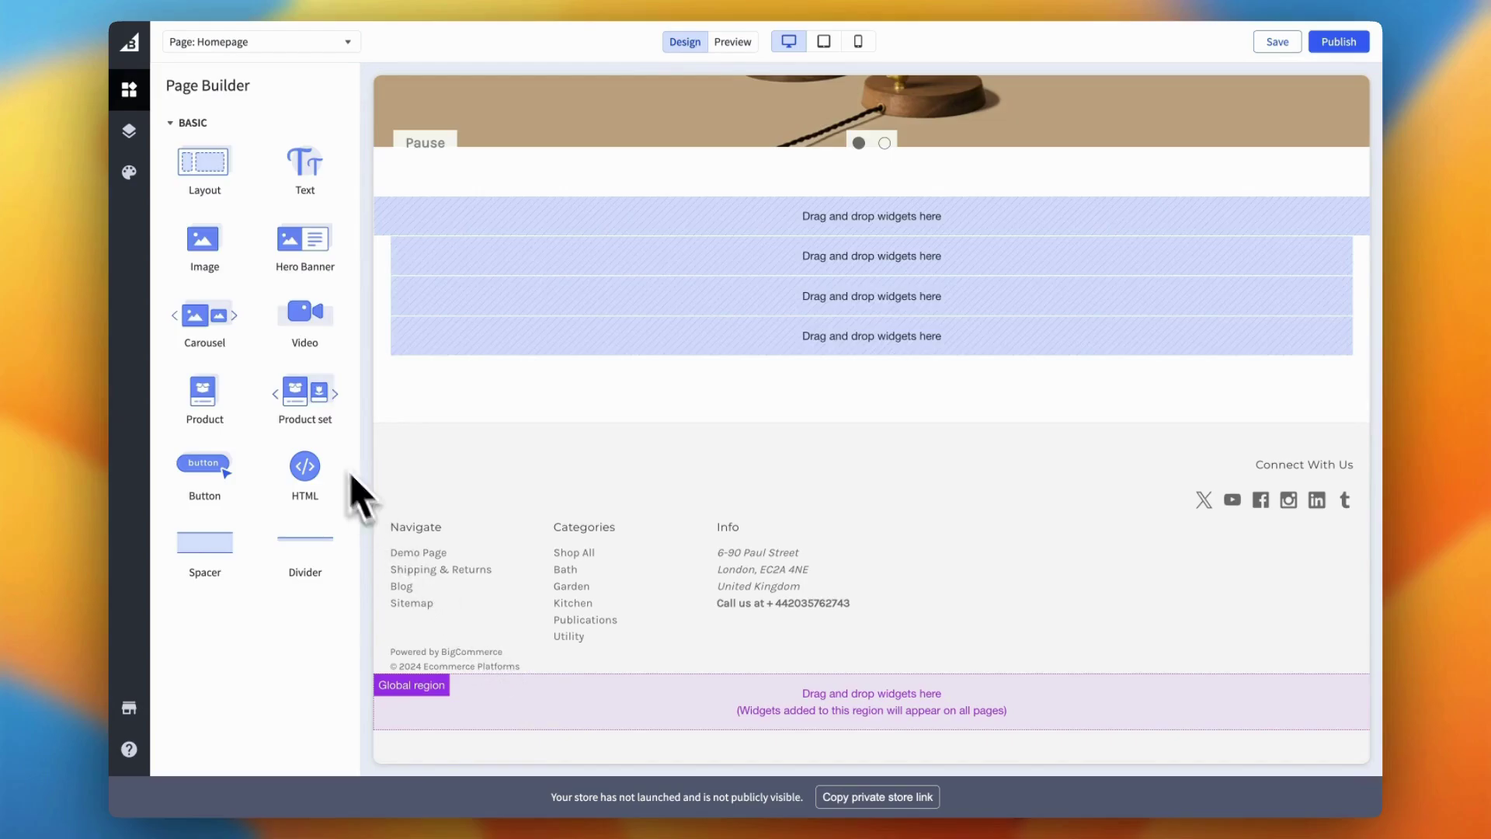
In Theme Styles > Header and footer, turn off Powered by BigCommerce and footer brands.
{"action": "left_click", "coordinate": [134, 179]}
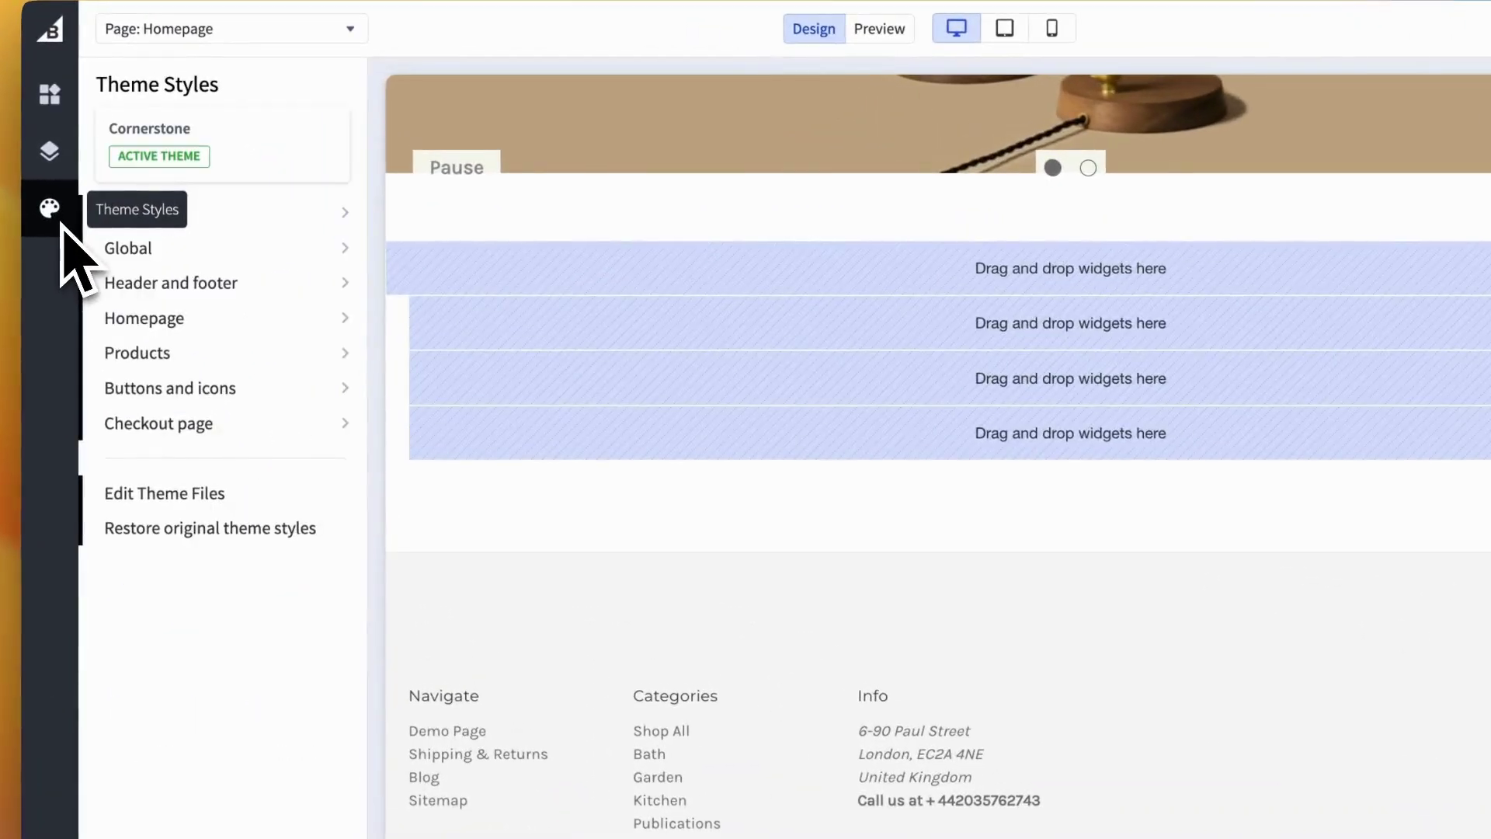
{"action": "left_click", "coordinate": [185, 299]}
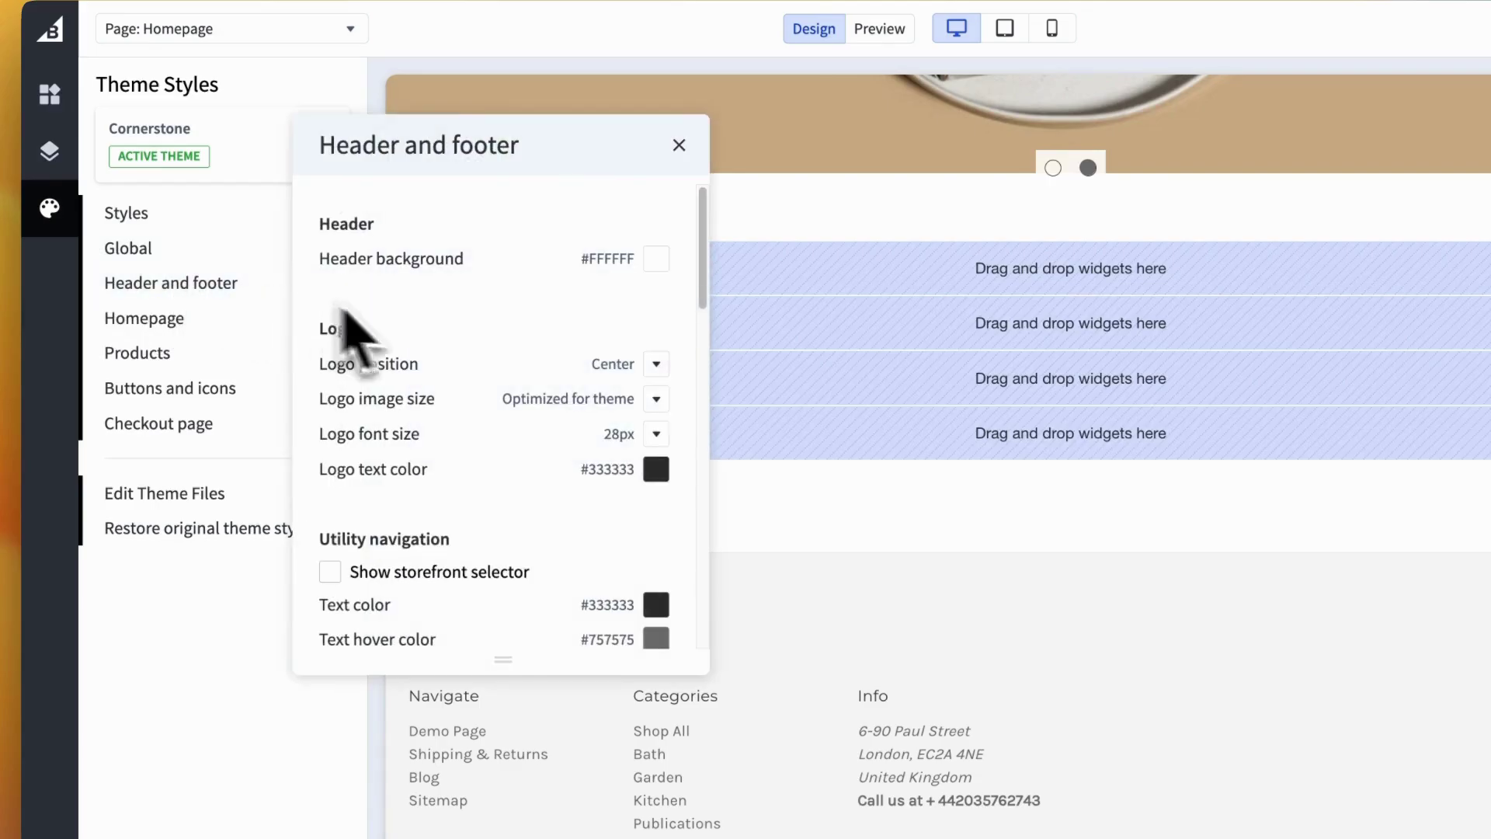
{"action": "scroll", "coordinate": [456, 435], "scroll_direction": "down", "scroll_amount": 3}
{"action": "scroll", "coordinate": [446, 415], "scroll_direction": "down", "scroll_amount": 5}
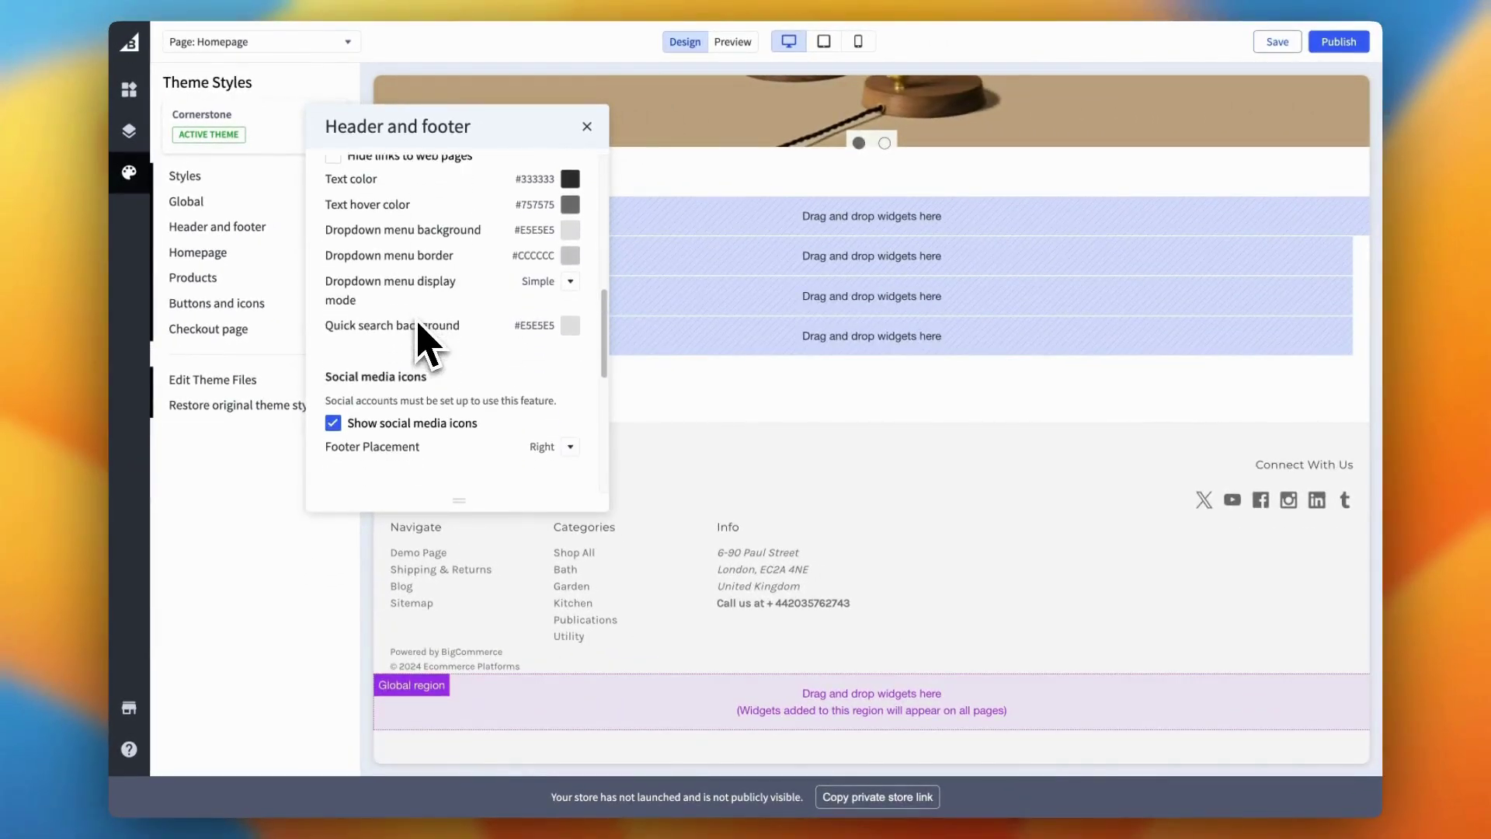
{"action": "scroll", "coordinate": [425, 342], "scroll_direction": "down", "scroll_amount": 3}
{"action": "scroll", "coordinate": [425, 342], "scroll_direction": "down", "scroll_amount": 3}
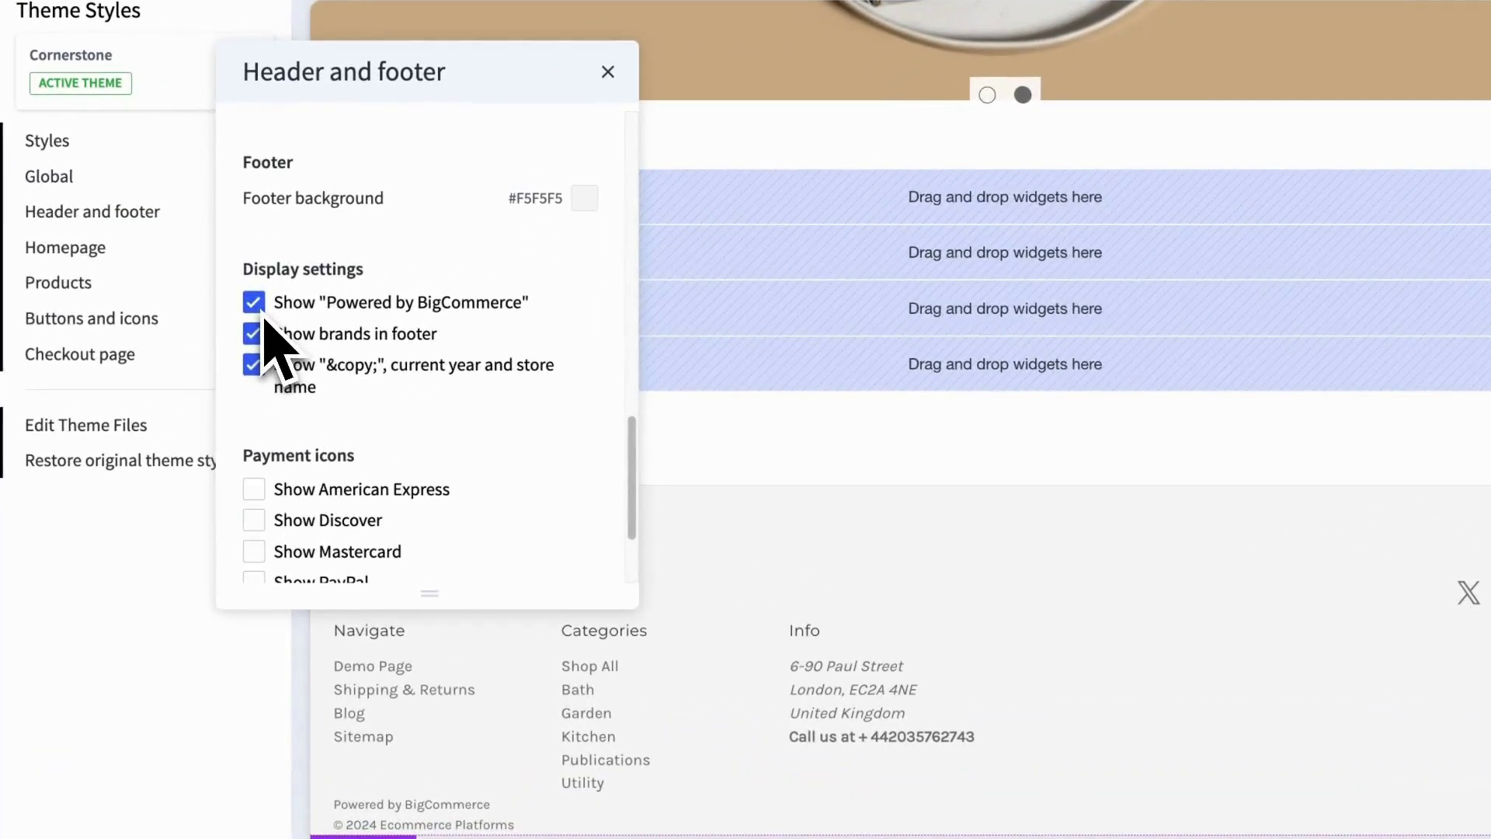
{"action": "left_click", "coordinate": [262, 315]}
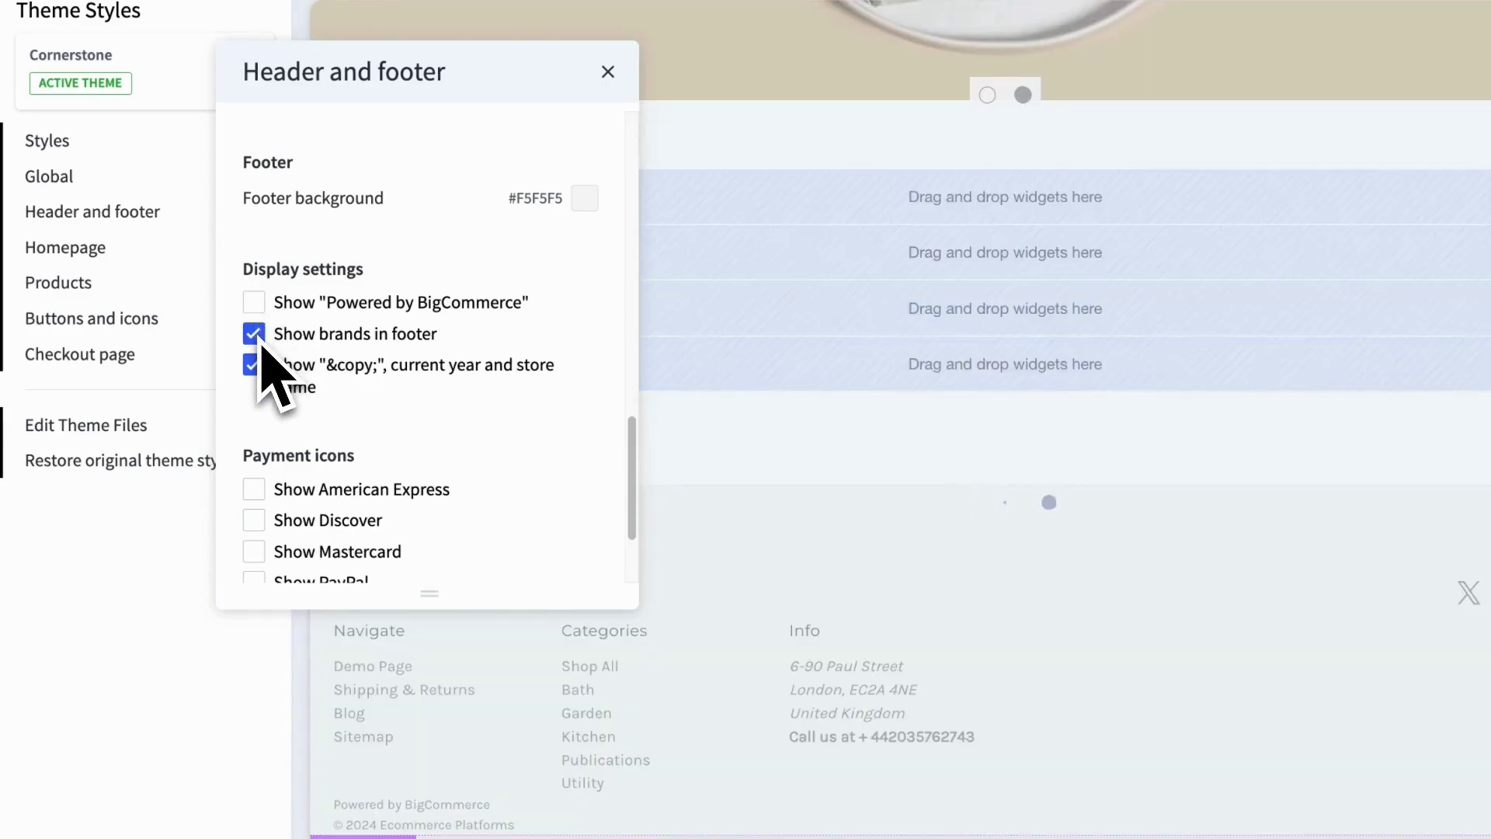
{"action": "left_click", "coordinate": [258, 340]}
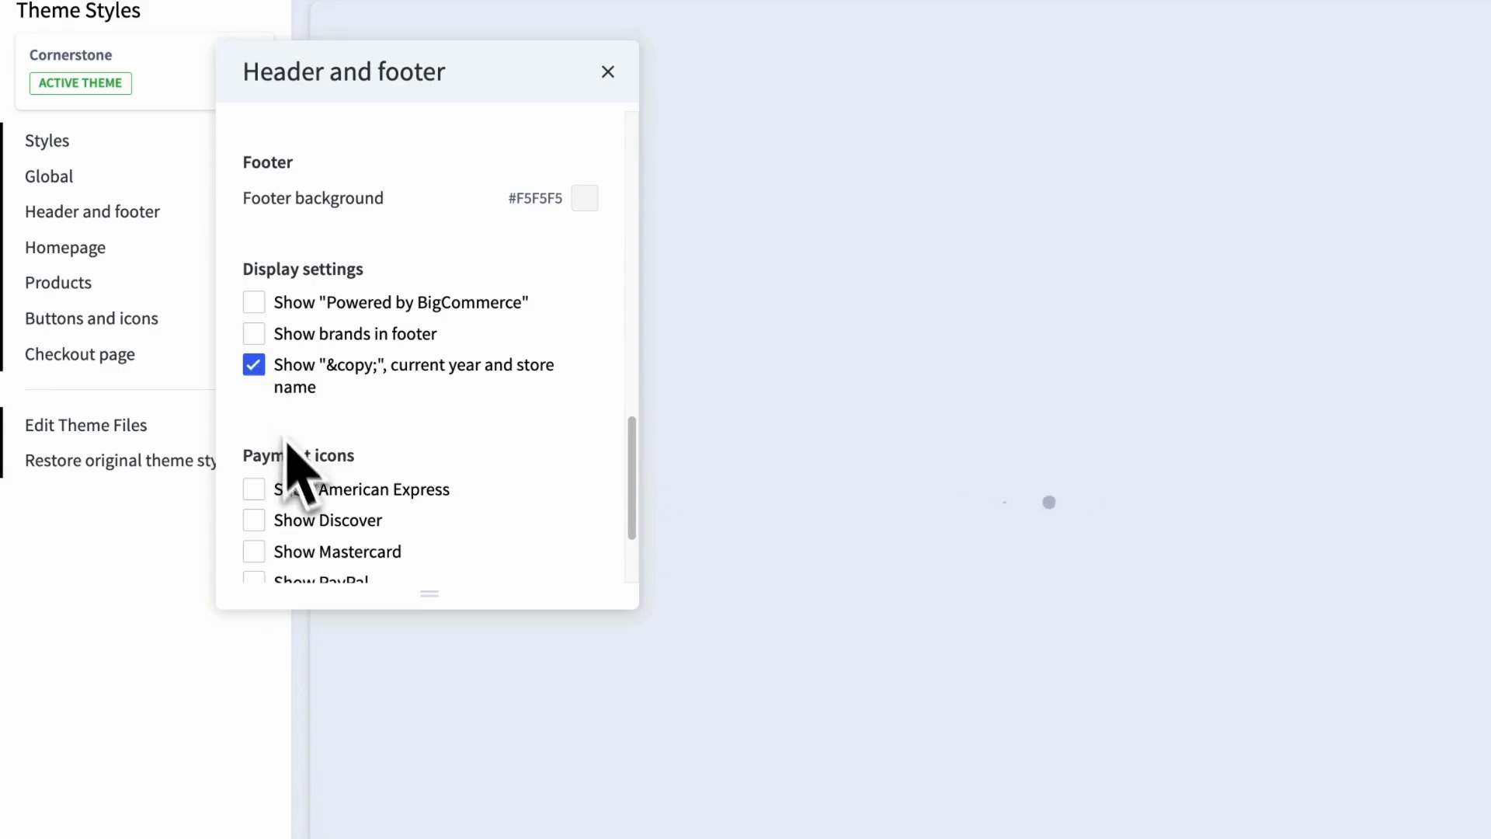
Switch on the Visa payment icon in the footer settings.
{"action": "scroll", "coordinate": [300, 497], "scroll_direction": "down", "scroll_amount": 3}
{"action": "scroll", "coordinate": [300, 497], "scroll_direction": "down", "scroll_amount": 1}
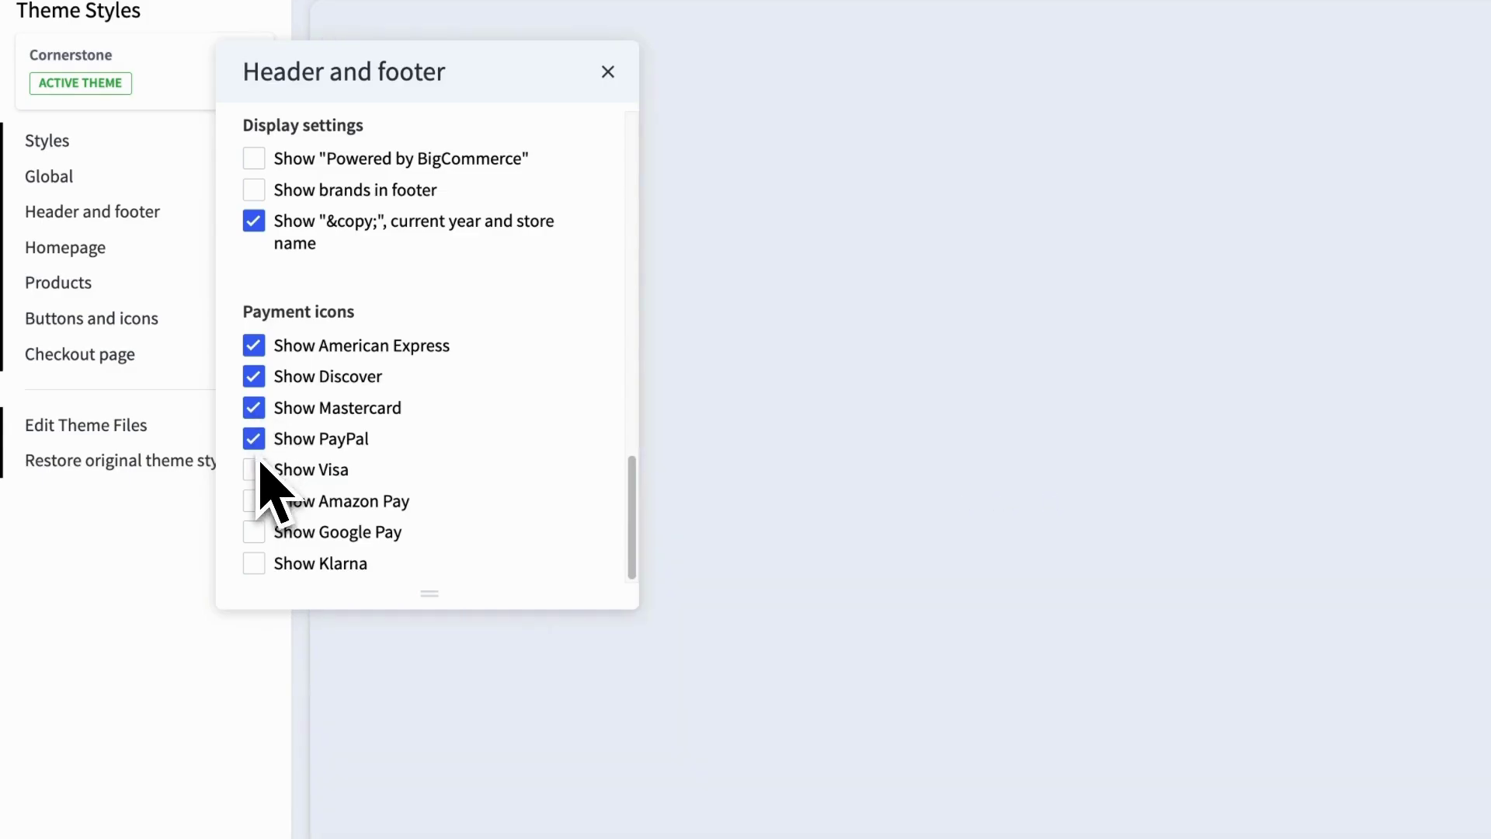
{"action": "left_click", "coordinate": [255, 470]}
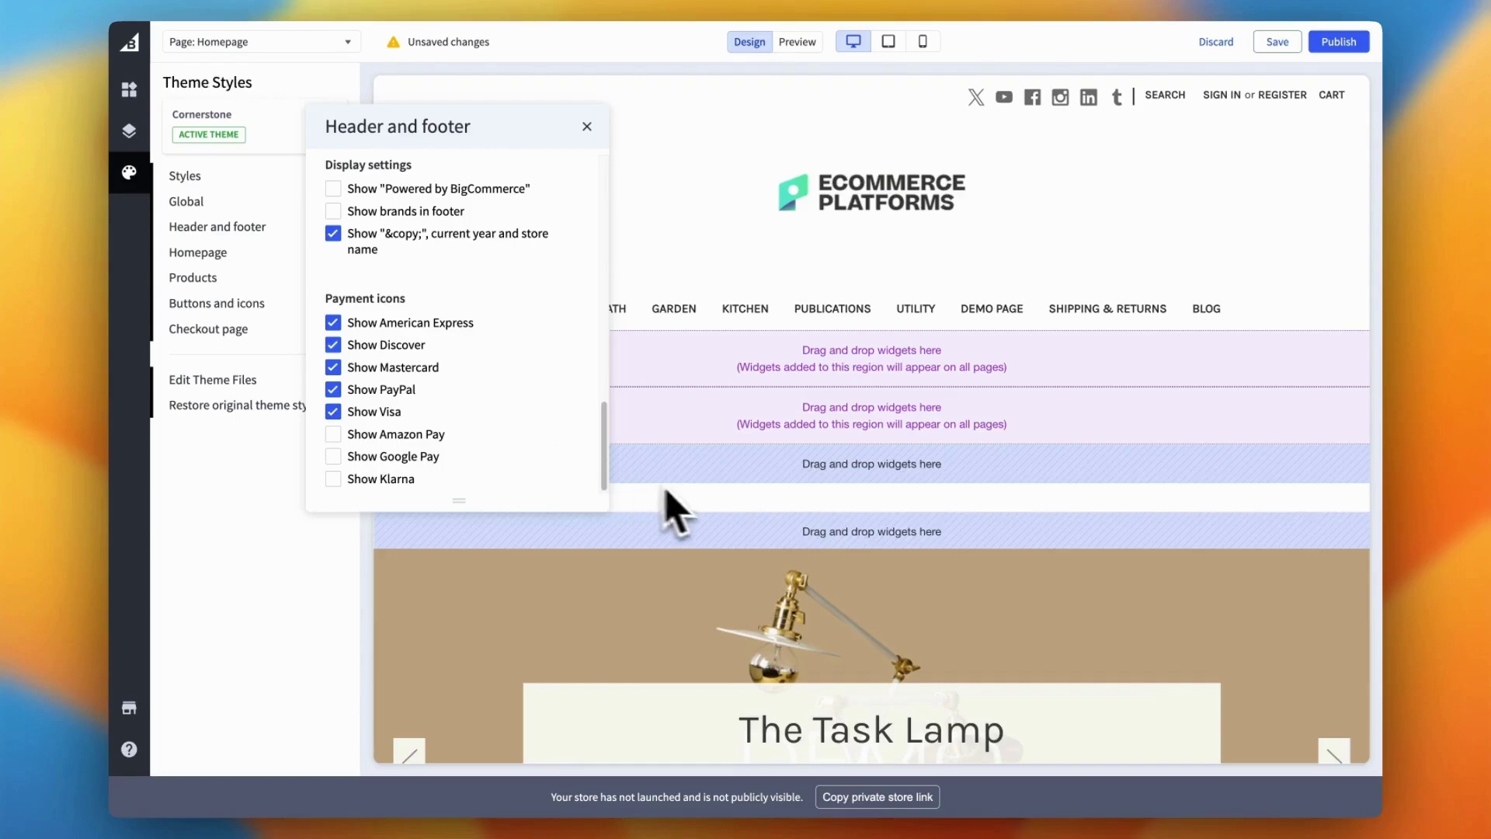
Scroll the preview down to check the footer's payment icons.
{"action": "scroll", "coordinate": [717, 505], "scroll_direction": "down", "scroll_amount": 3}
{"action": "scroll", "coordinate": [718, 505], "scroll_direction": "down", "scroll_amount": 5}
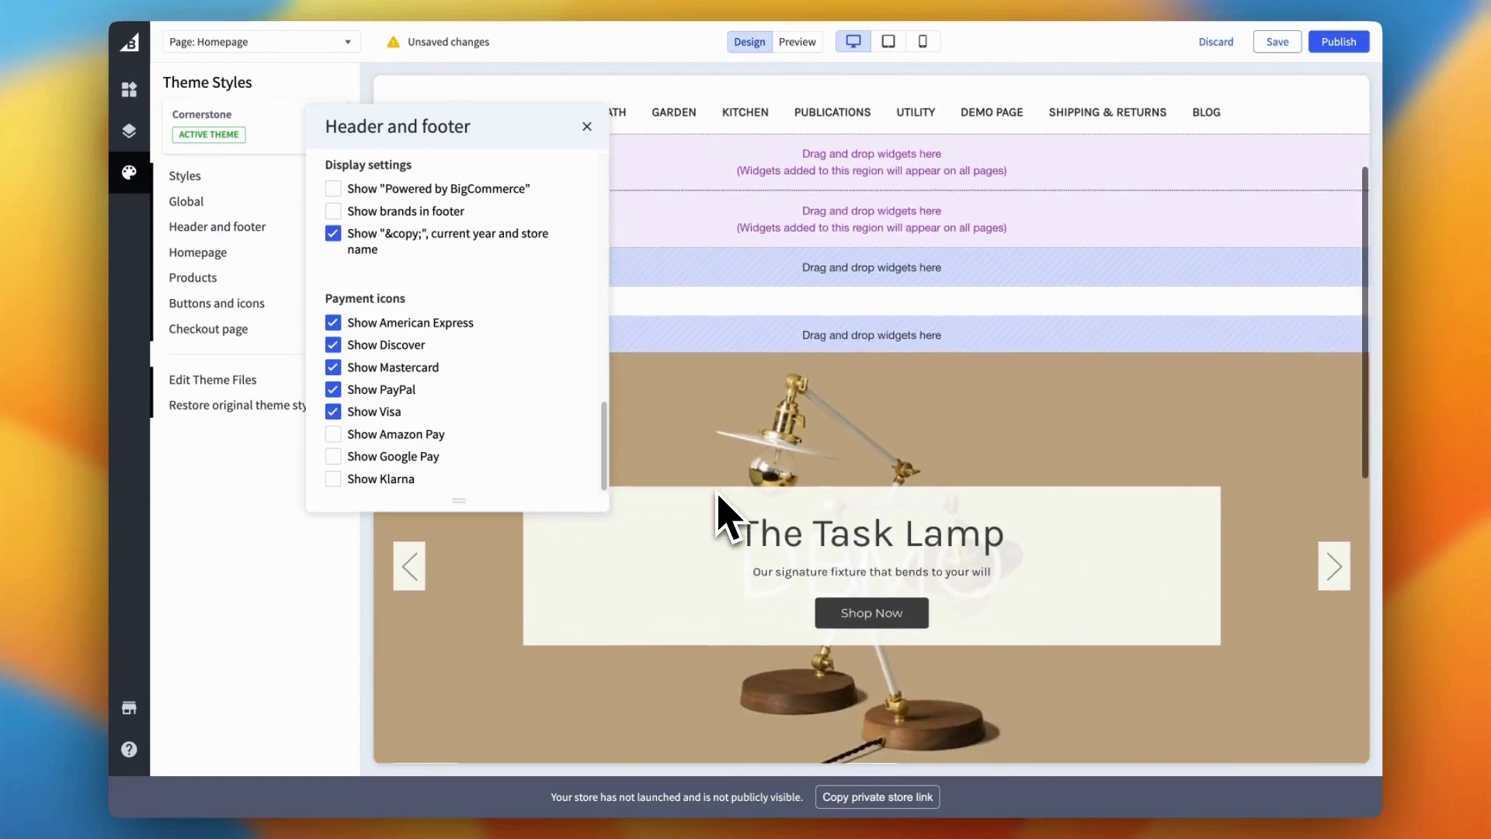
{"action": "scroll", "coordinate": [718, 492], "scroll_direction": "down", "scroll_amount": 2}
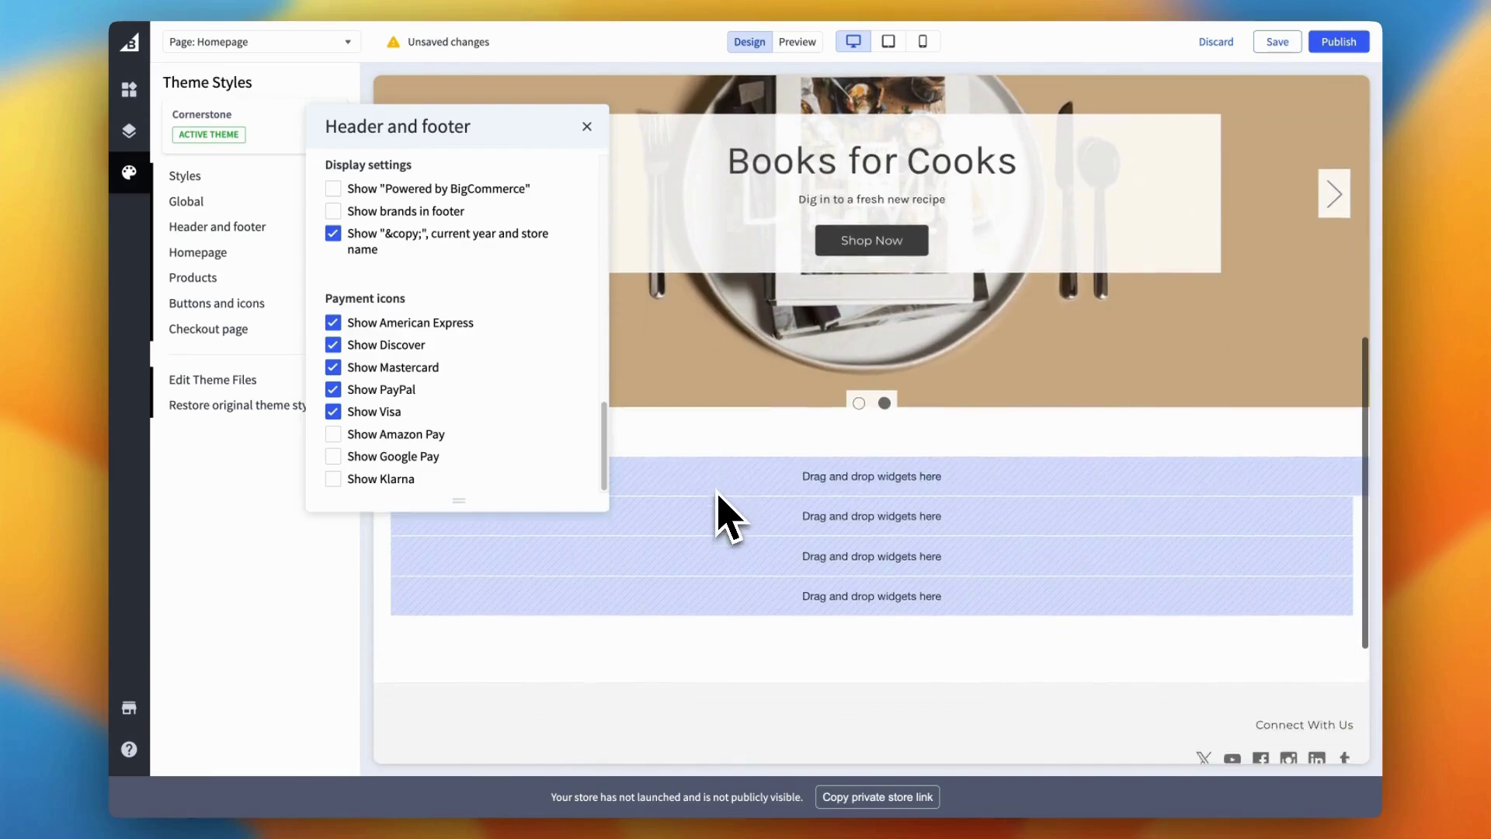
{"action": "scroll", "coordinate": [718, 493], "scroll_direction": "down", "scroll_amount": 3}
{"action": "scroll", "coordinate": [717, 492], "scroll_direction": "down", "scroll_amount": 2}
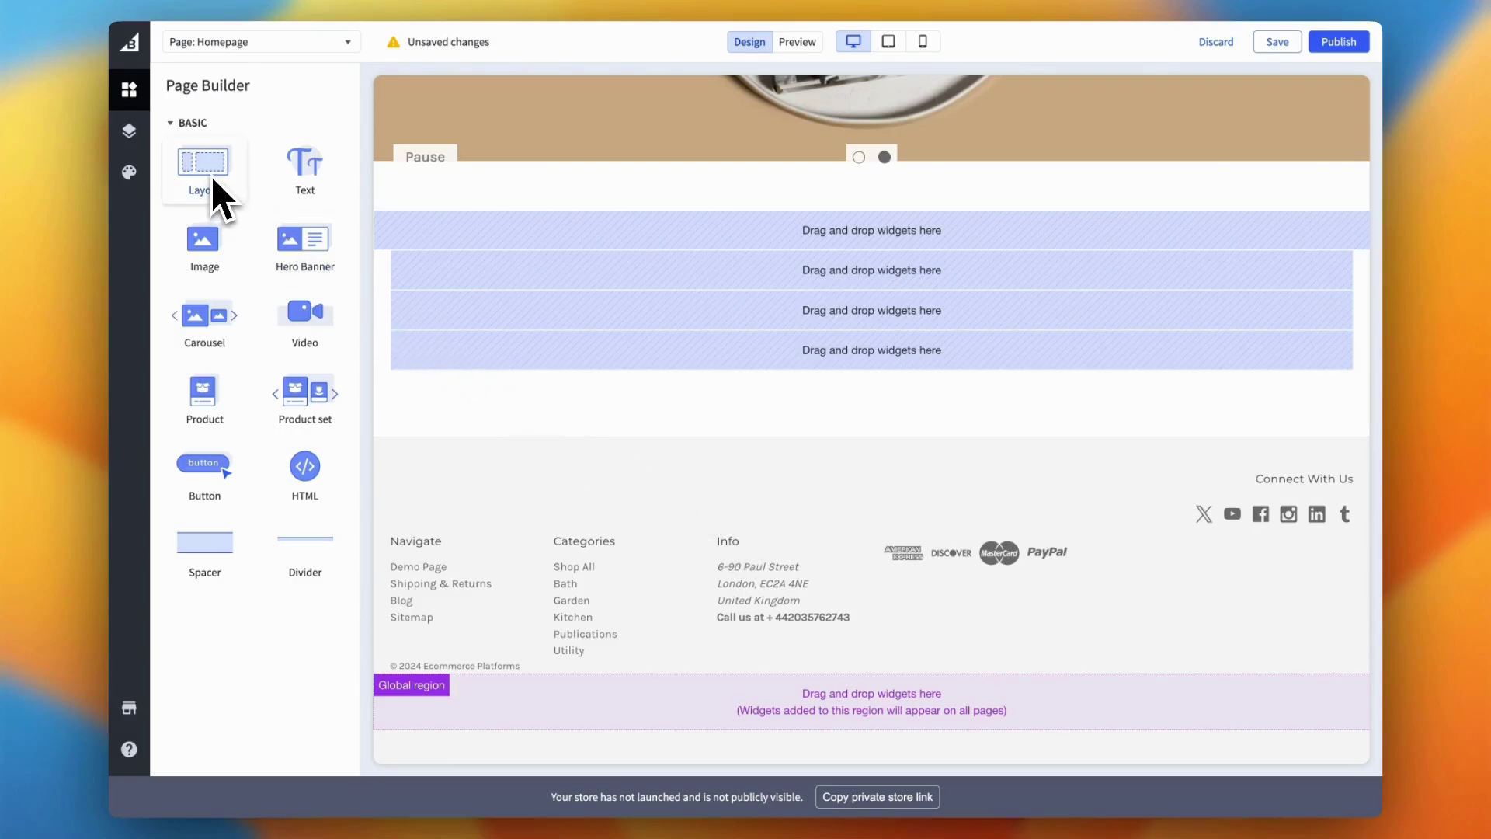
Drop a Layout widget into the footer's Global region with 1 column and a black background.
{"action": "left_click_drag", "start_coordinate": [210, 177], "coordinate": [767, 689]}
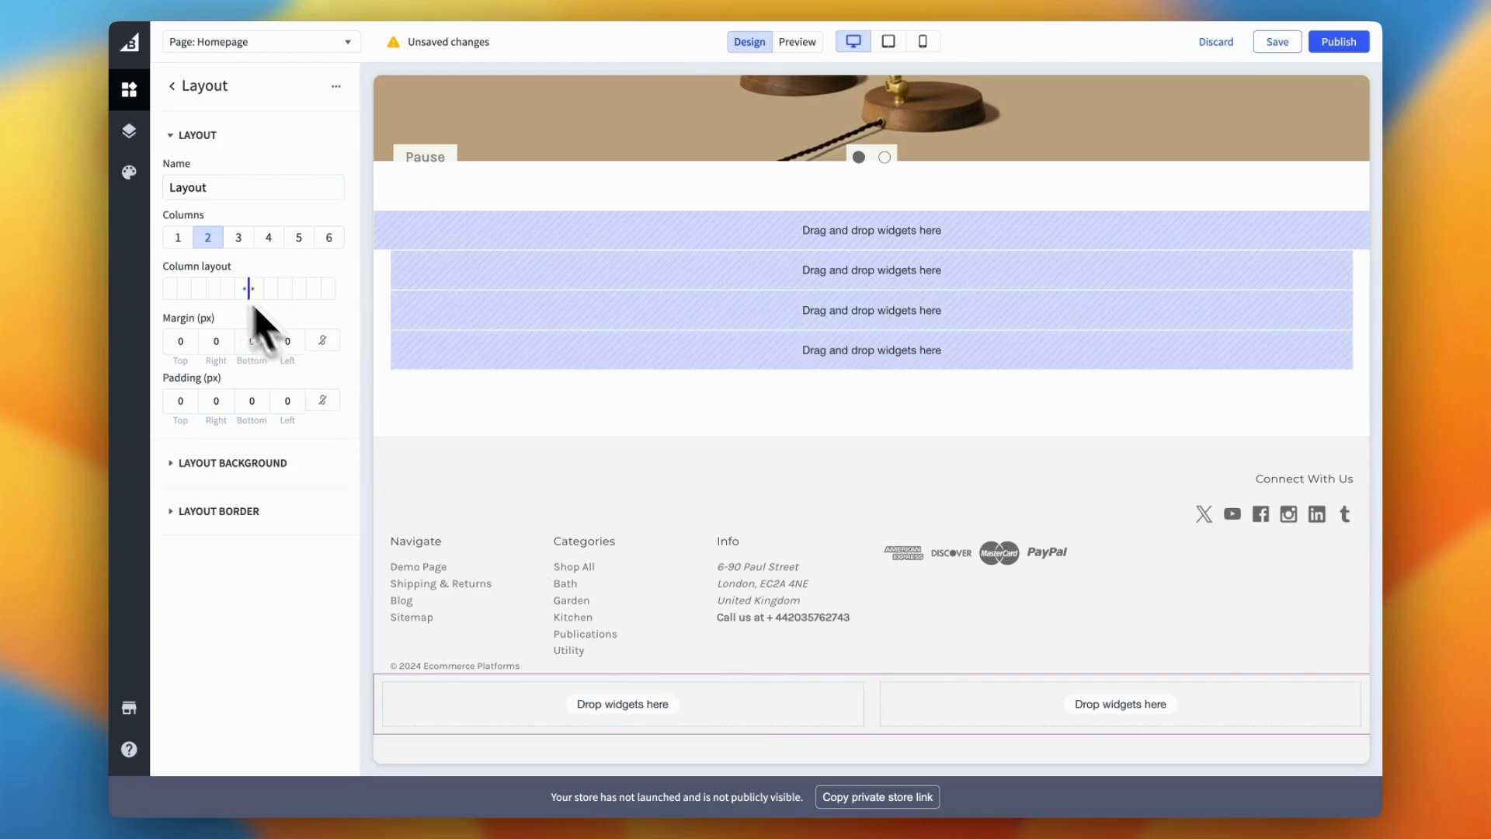
{"action": "left_click", "coordinate": [182, 241]}
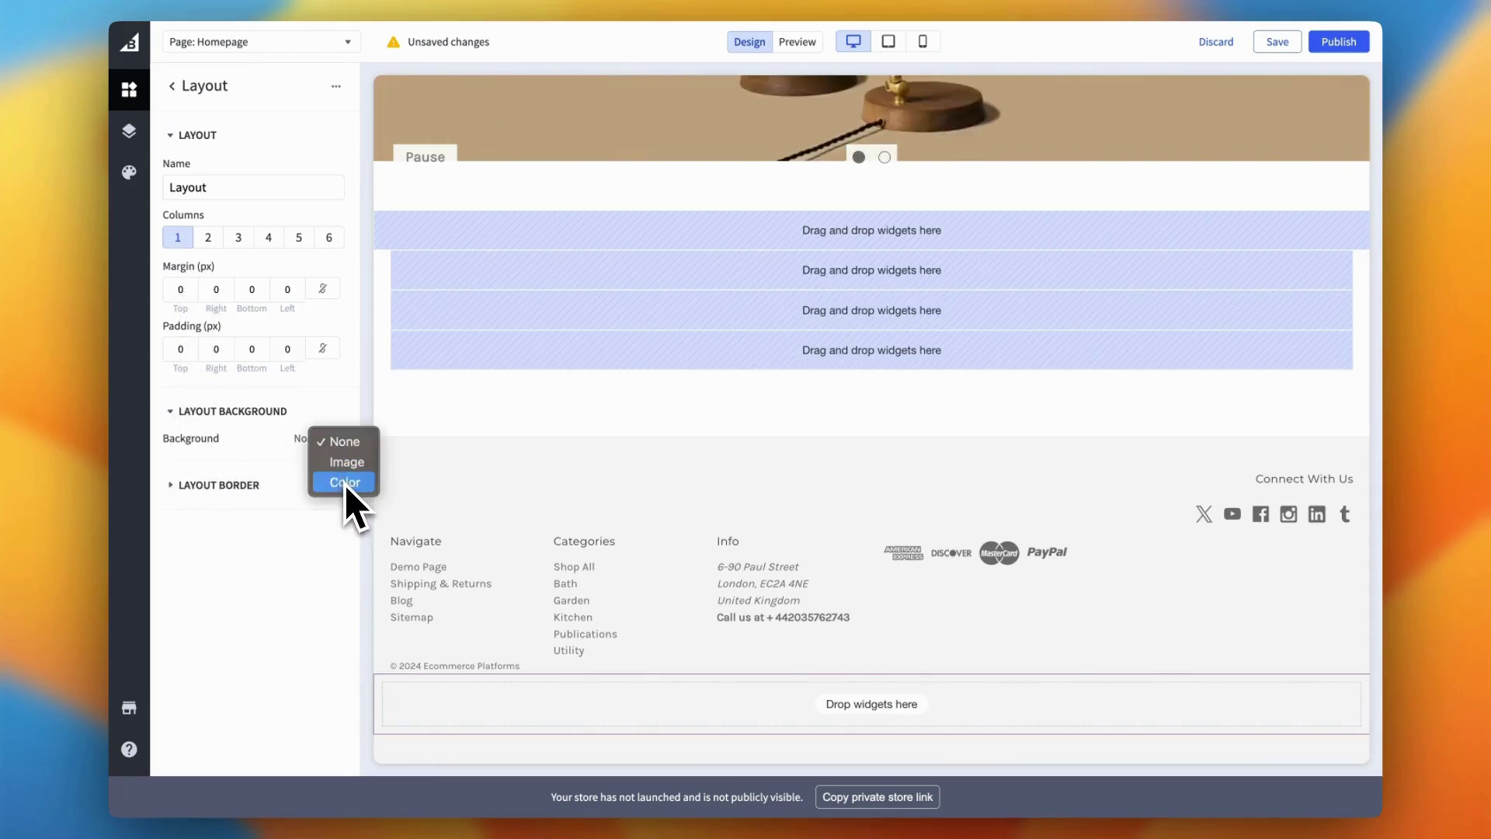
{"action": "left_click", "coordinate": [347, 484]}
{"action": "left_click", "coordinate": [339, 466]}
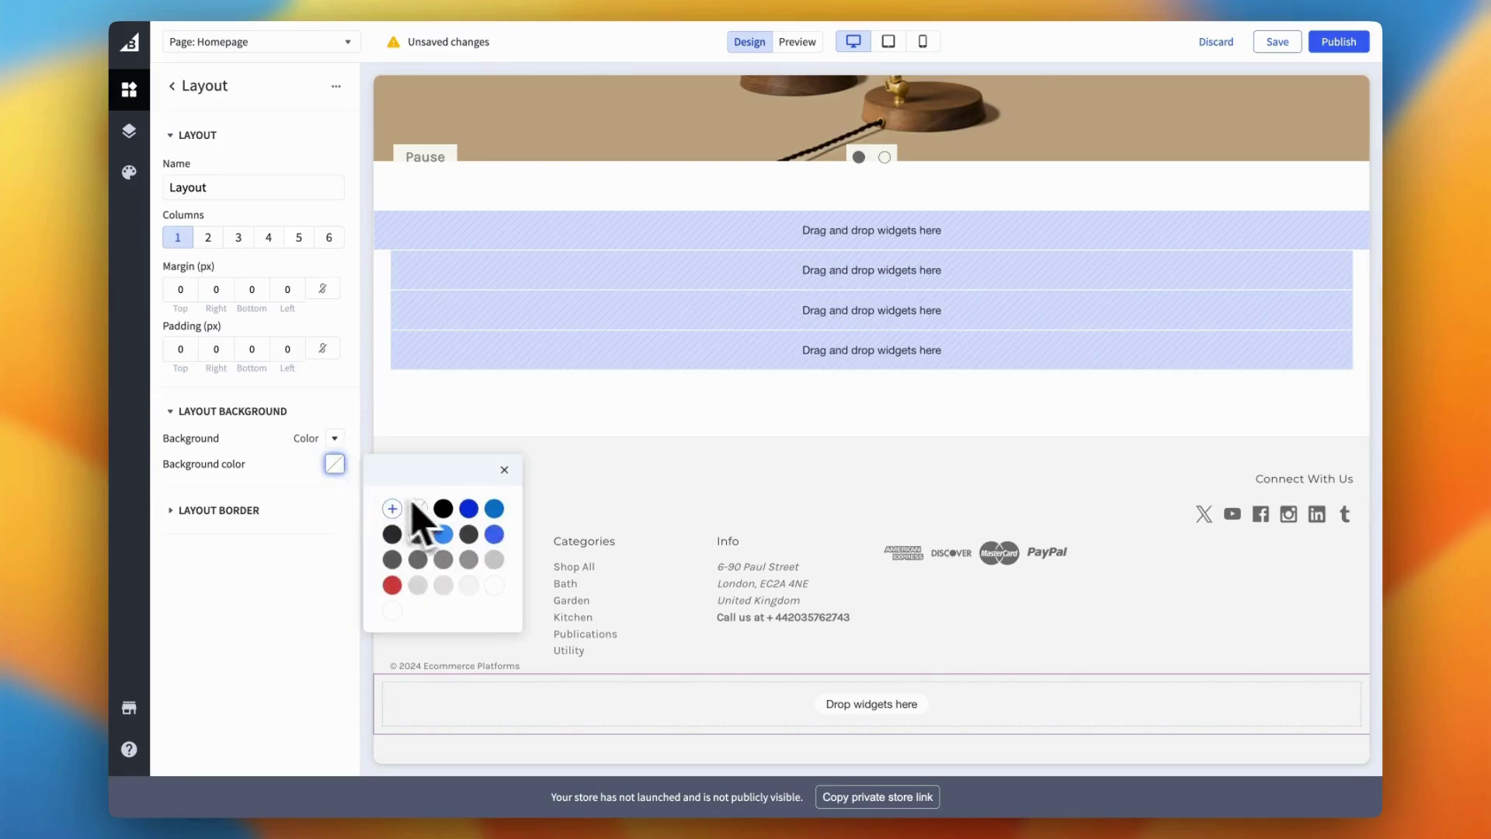
{"action": "left_click", "coordinate": [442, 510]}
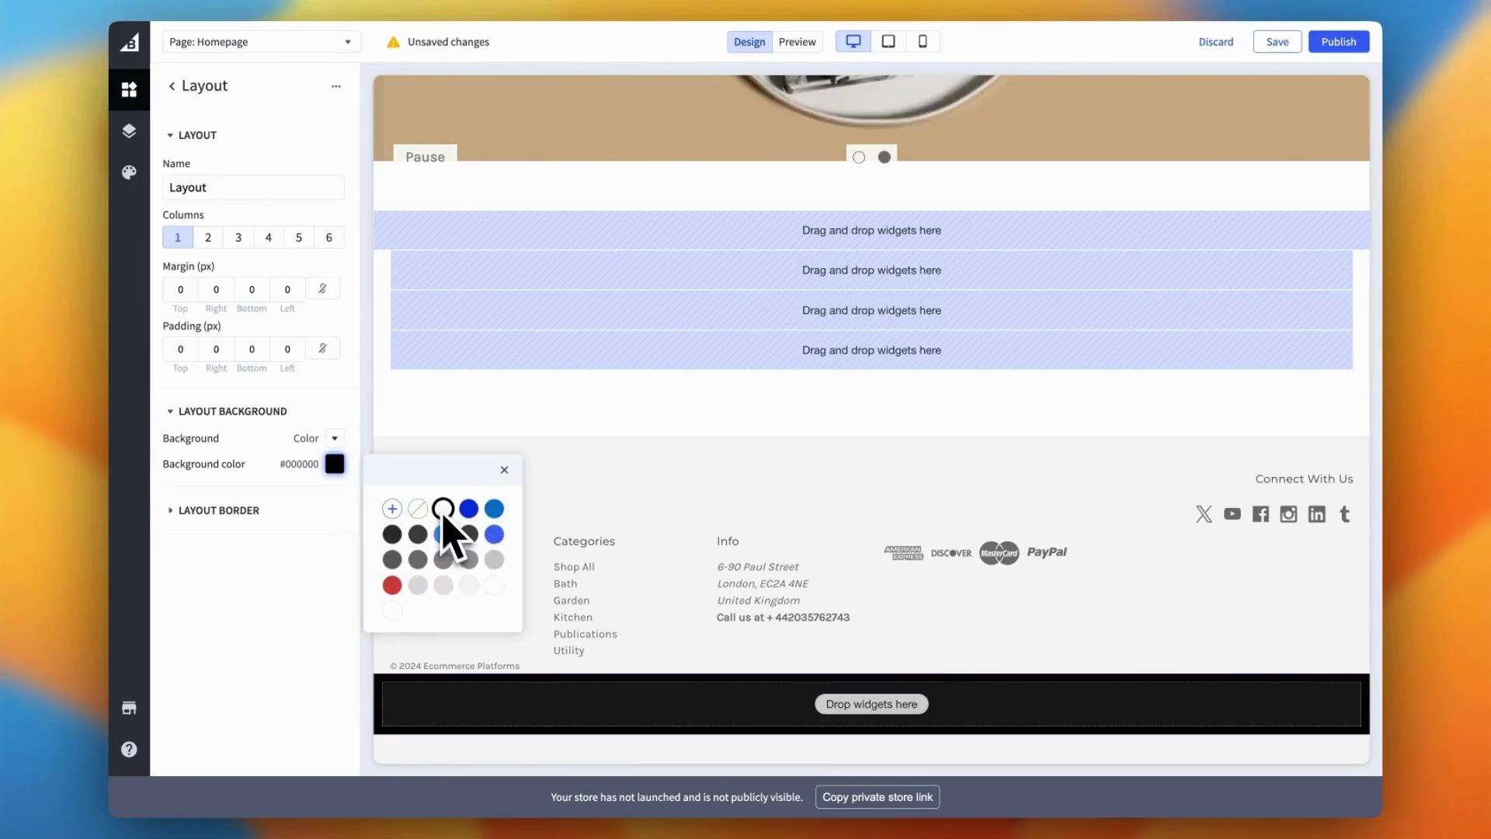
{"action": "left_click", "coordinate": [172, 87]}
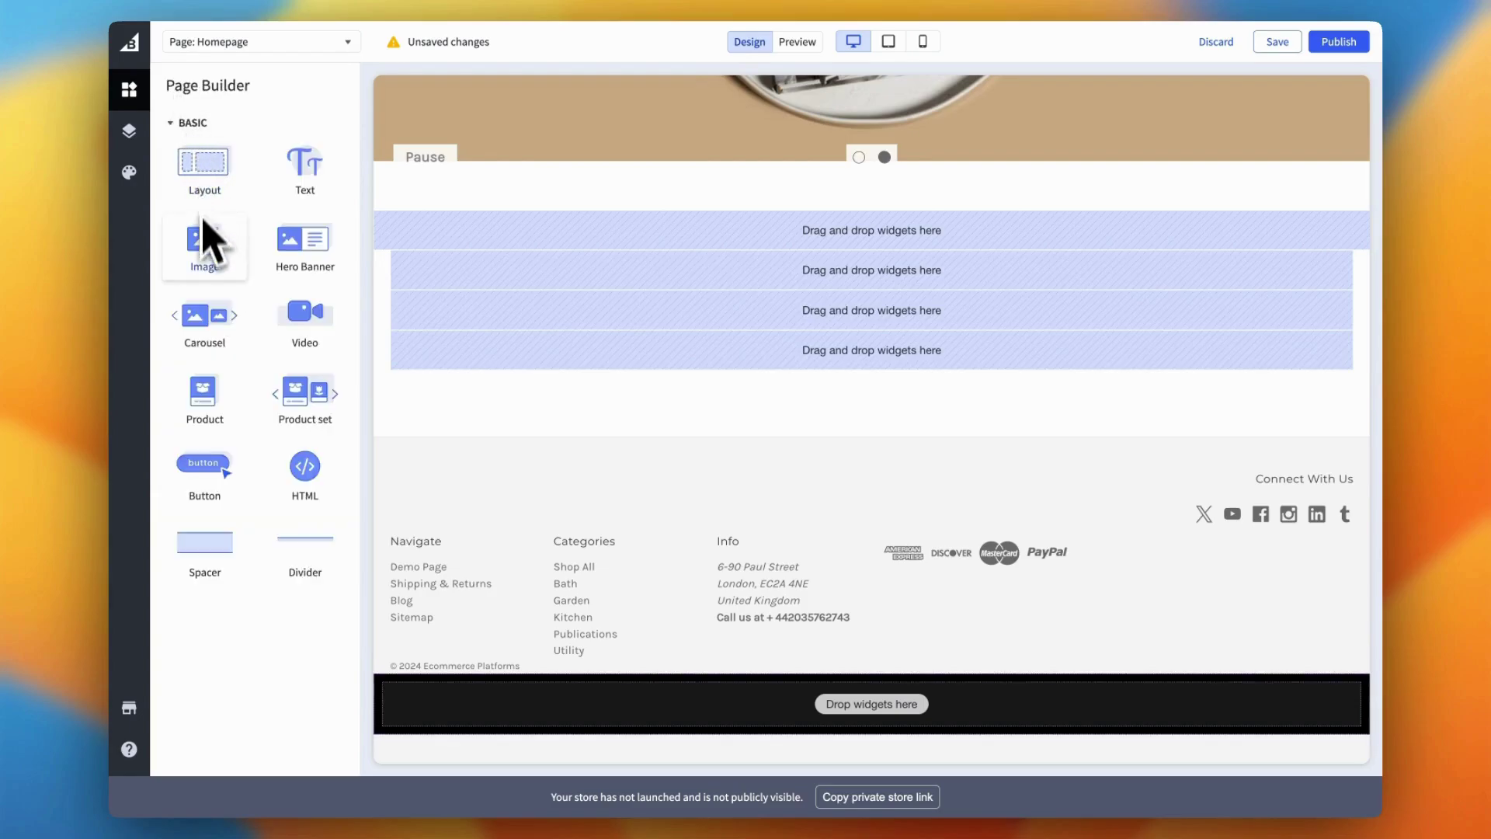
Add an Image widget to the black footer layout showing the 550x175px logo, fitted to box.
{"action": "left_click_drag", "start_coordinate": [213, 267], "coordinate": [870, 728]}
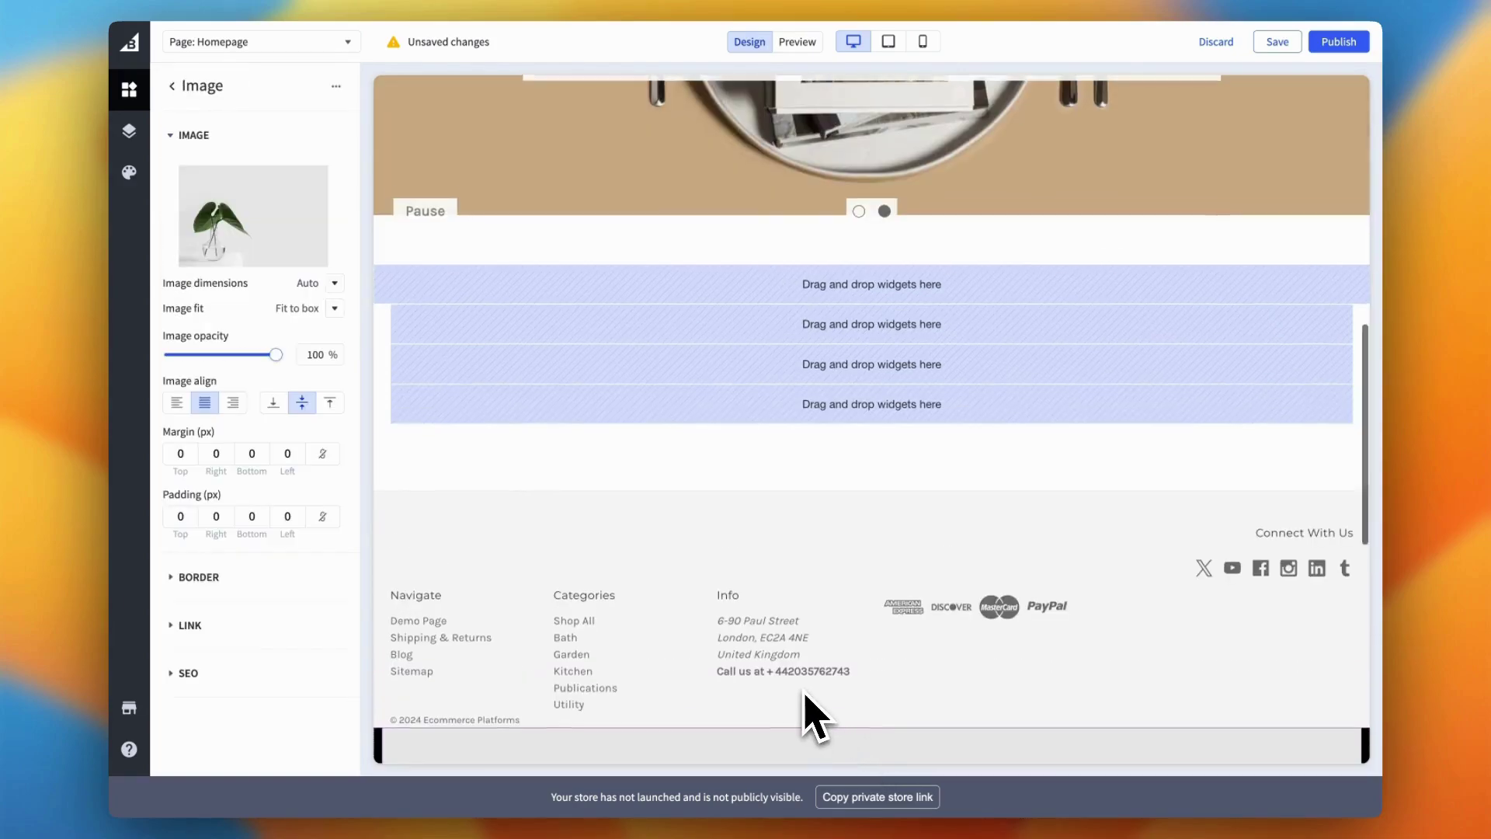
{"action": "scroll", "coordinate": [811, 714], "scroll_direction": "down", "scroll_amount": 10}
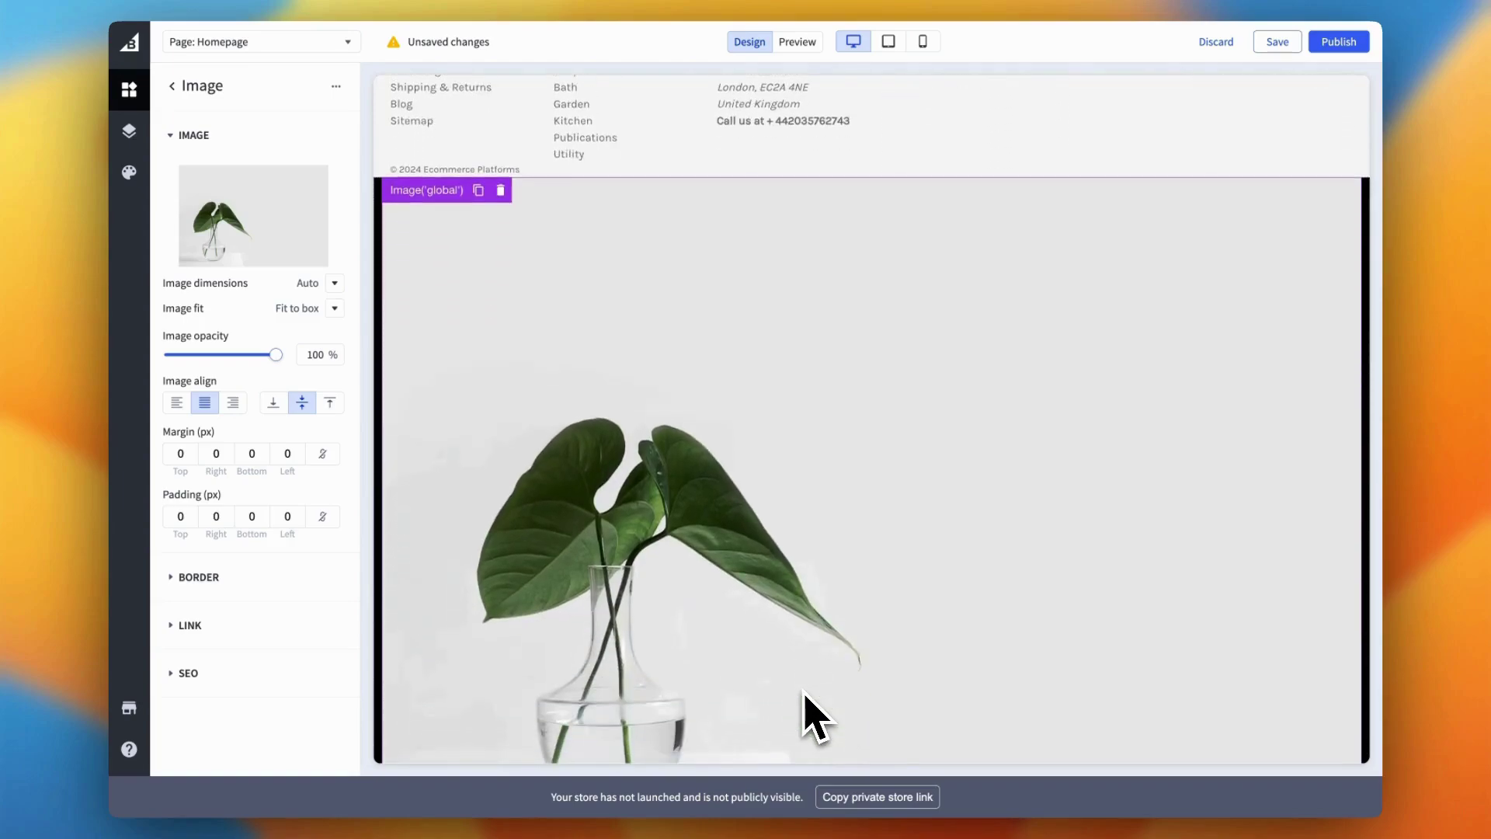
{"action": "left_click", "coordinate": [270, 241]}
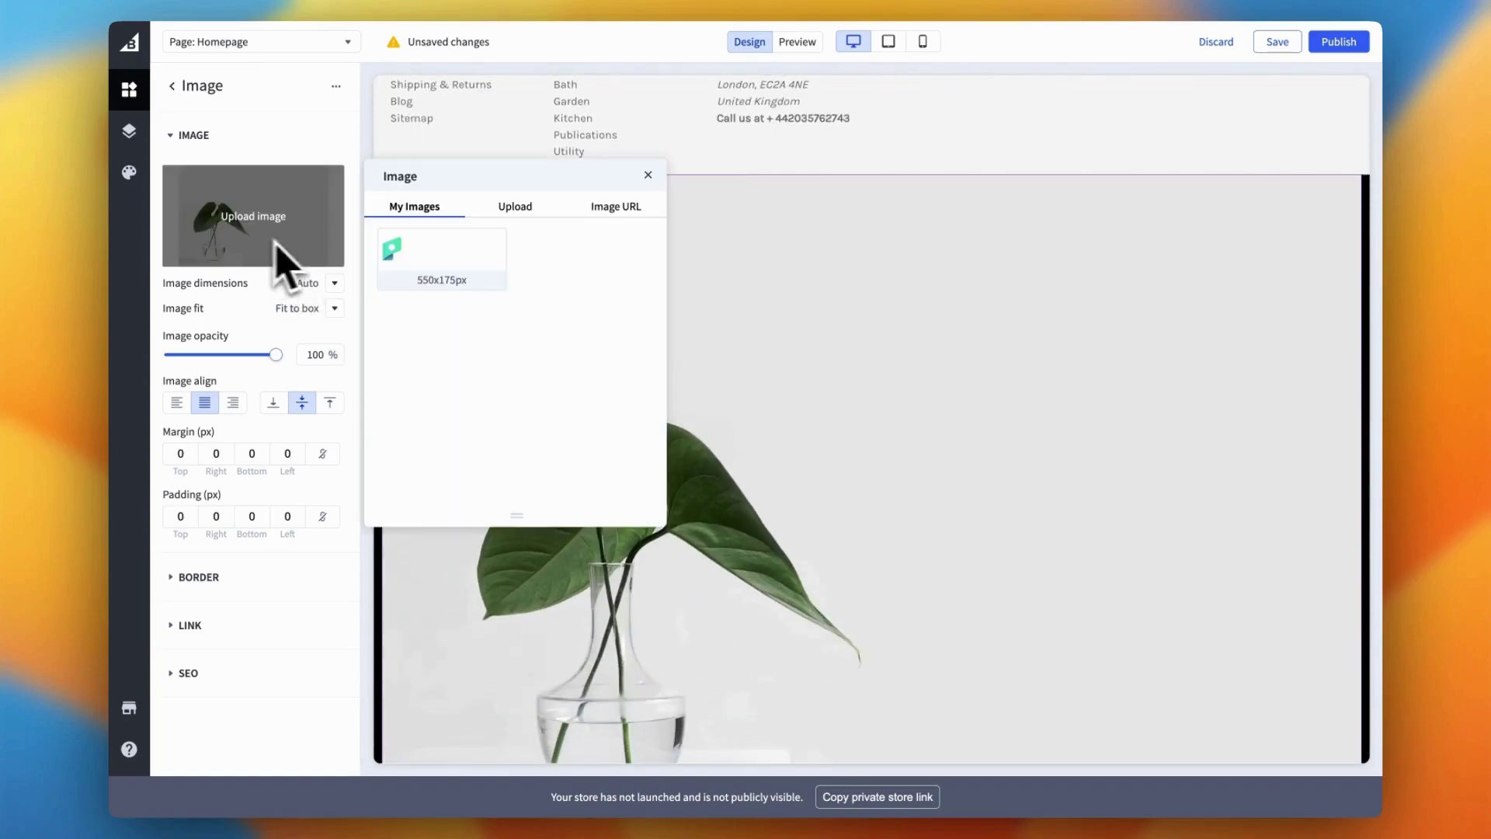
{"action": "left_click", "coordinate": [464, 263]}
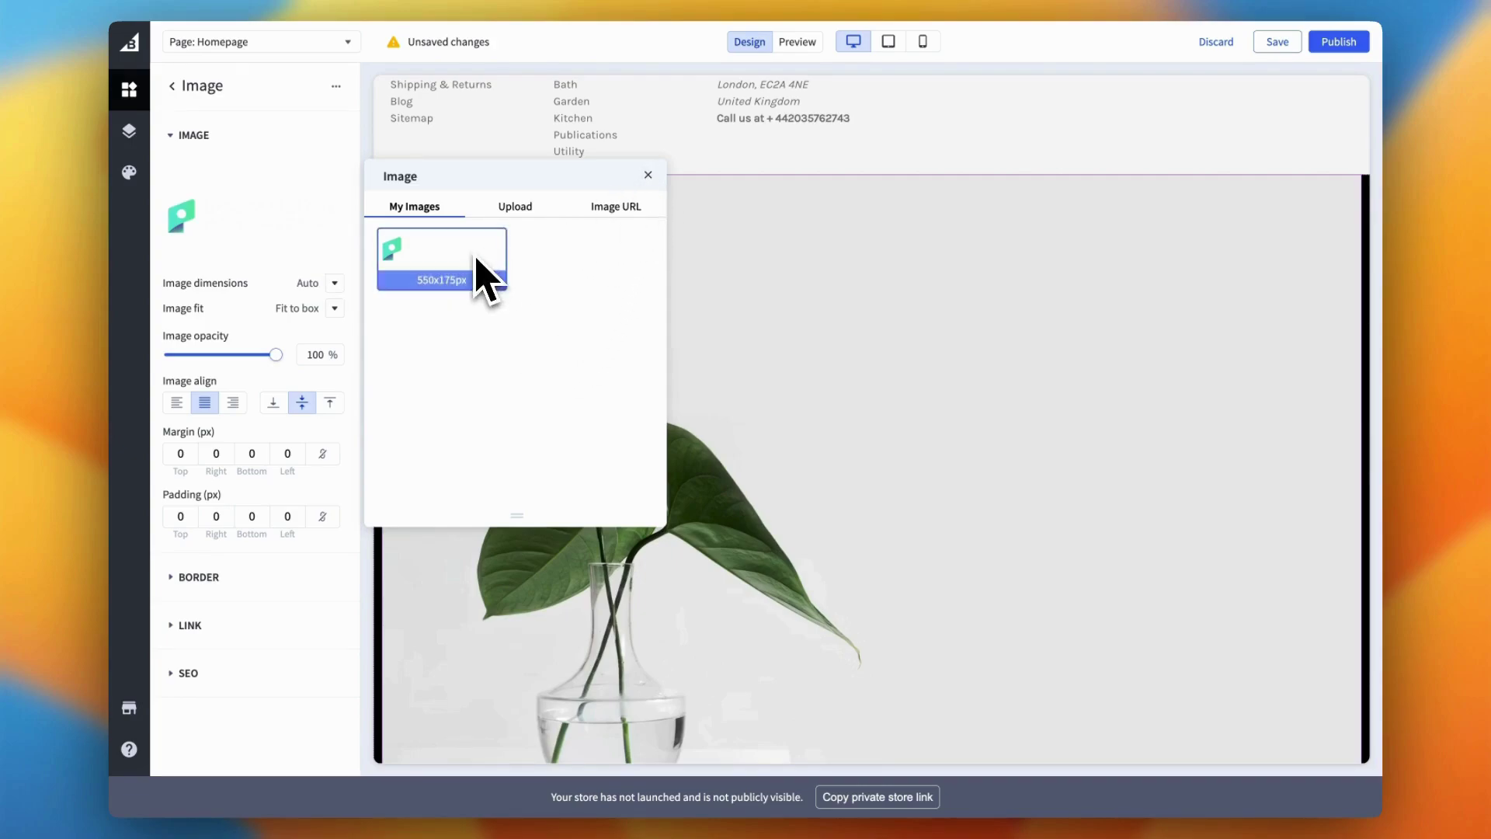
{"action": "left_click", "coordinate": [648, 175]}
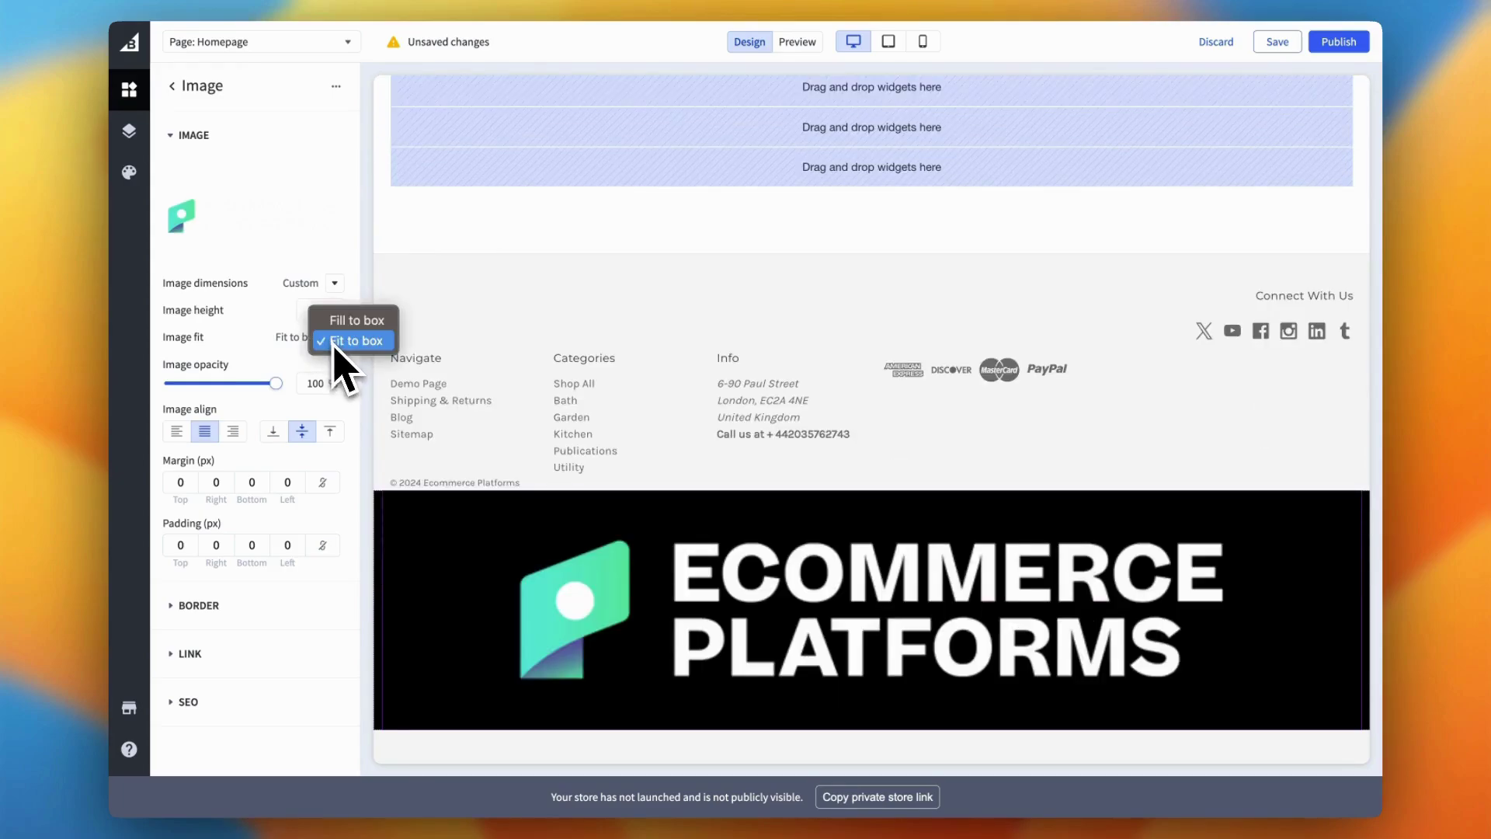
{"action": "left_click", "coordinate": [338, 345]}
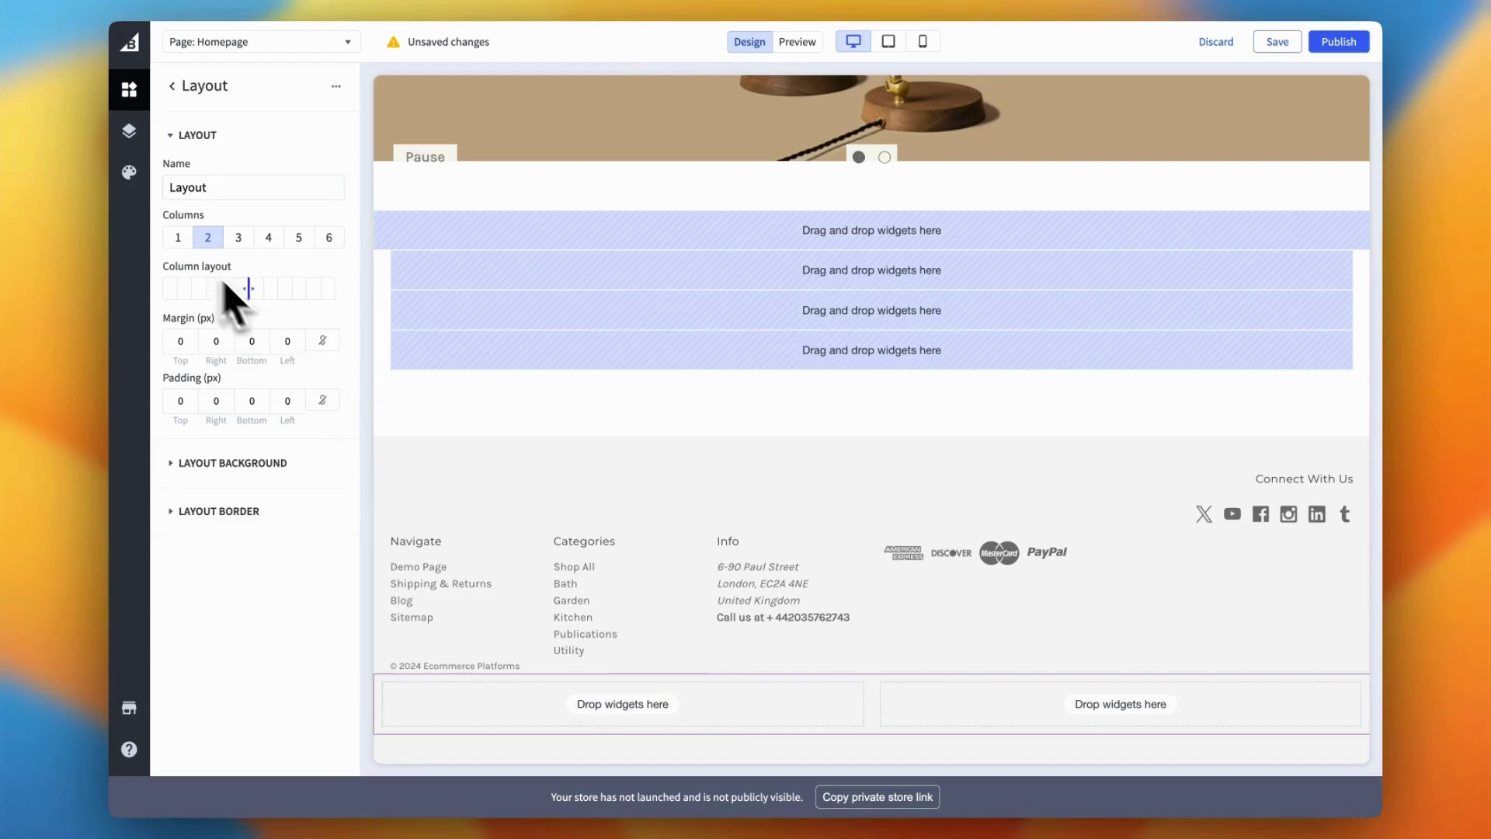
Set the footer's global layout to 1 column with a black colour background.
{"action": "left_click", "coordinate": [184, 246]}
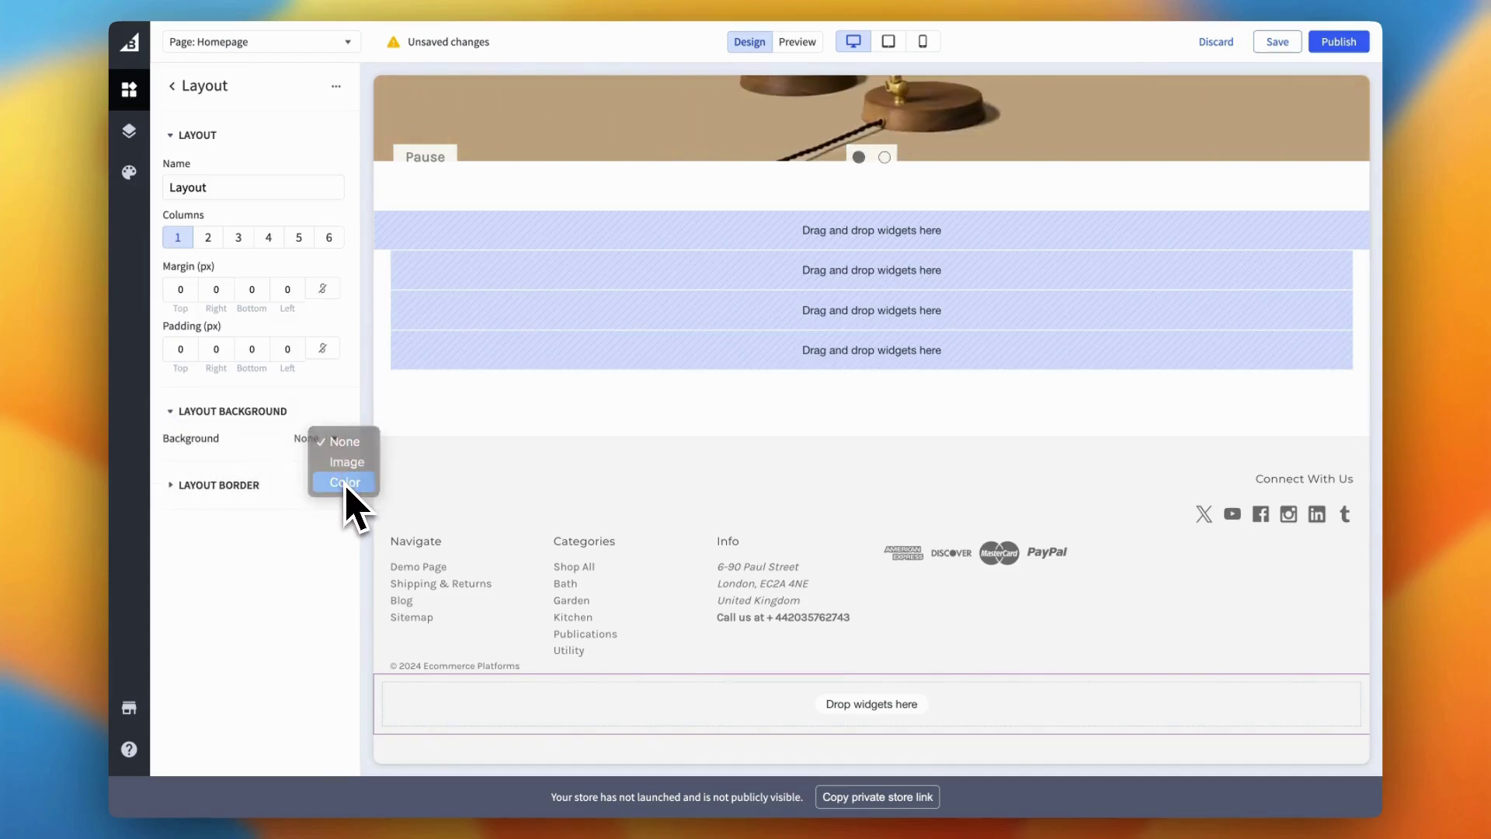
{"action": "left_click", "coordinate": [341, 482]}
{"action": "left_click", "coordinate": [335, 463]}
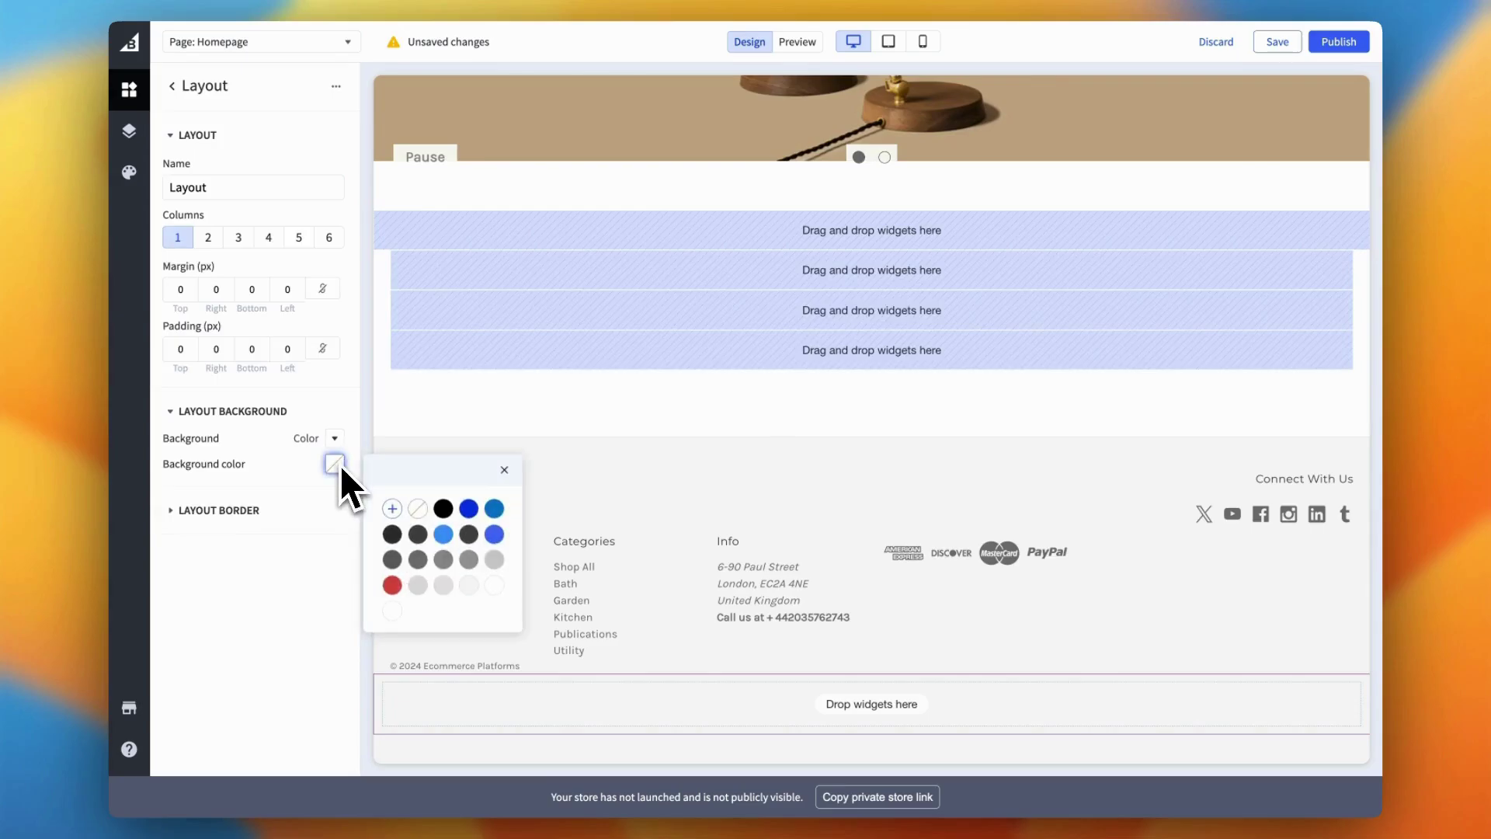
{"action": "left_click", "coordinate": [443, 513]}
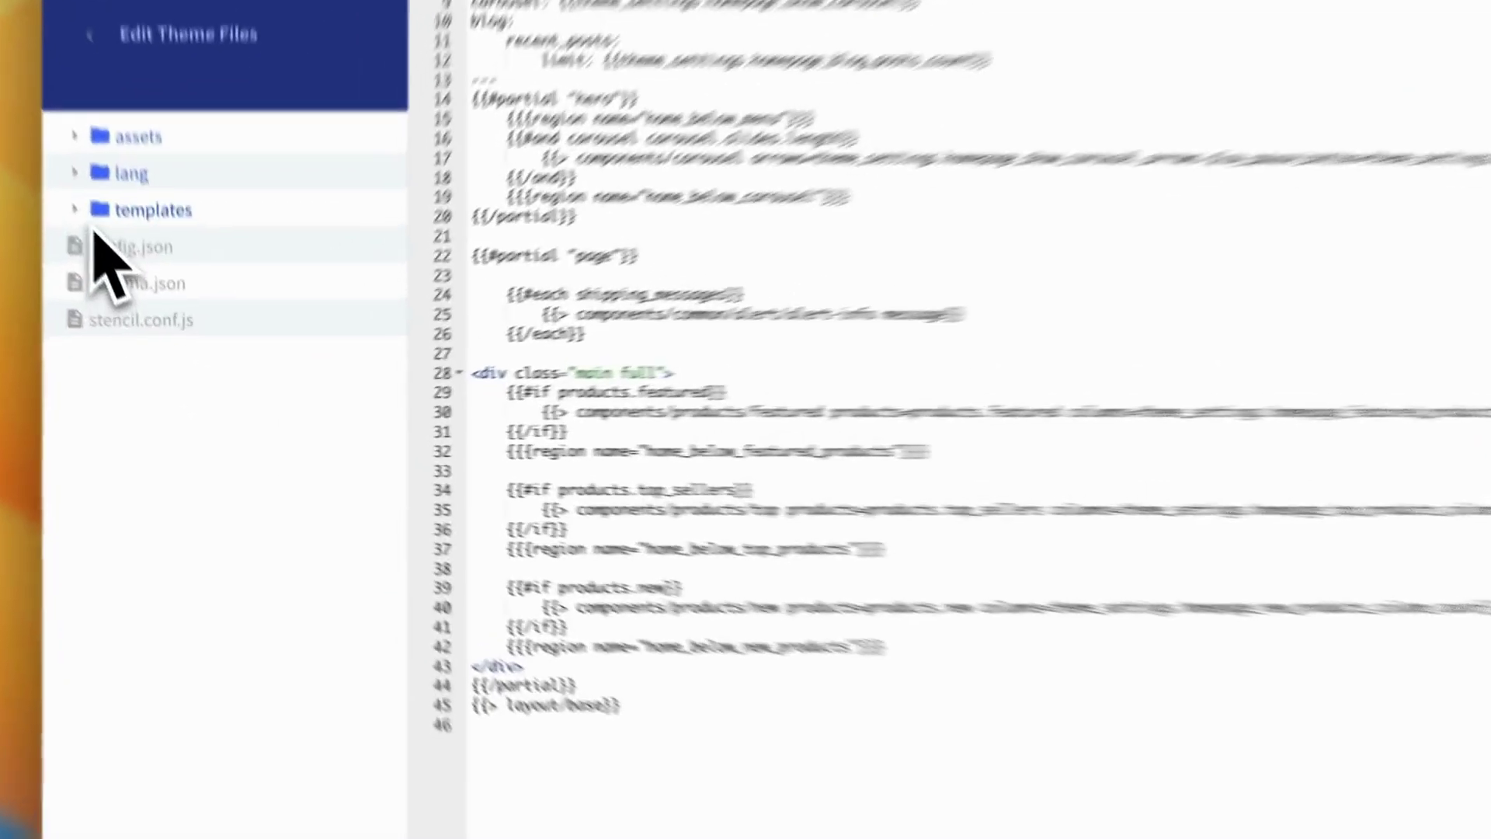
Open templates/components/common/footer.html in the theme editor and scroll through its code.
{"action": "left_click", "coordinate": [132, 293]}
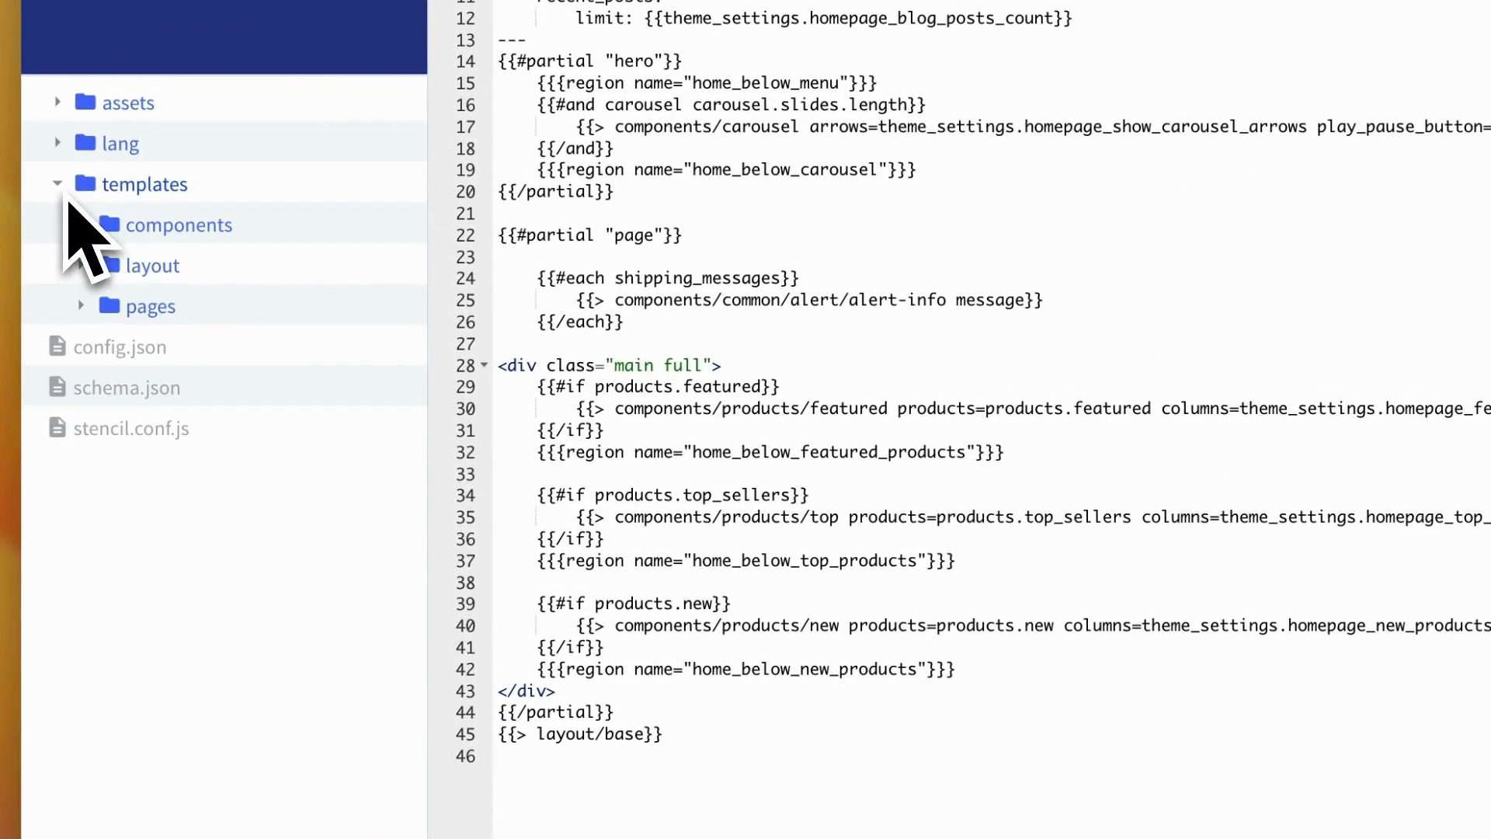
{"action": "left_click", "coordinate": [80, 225]}
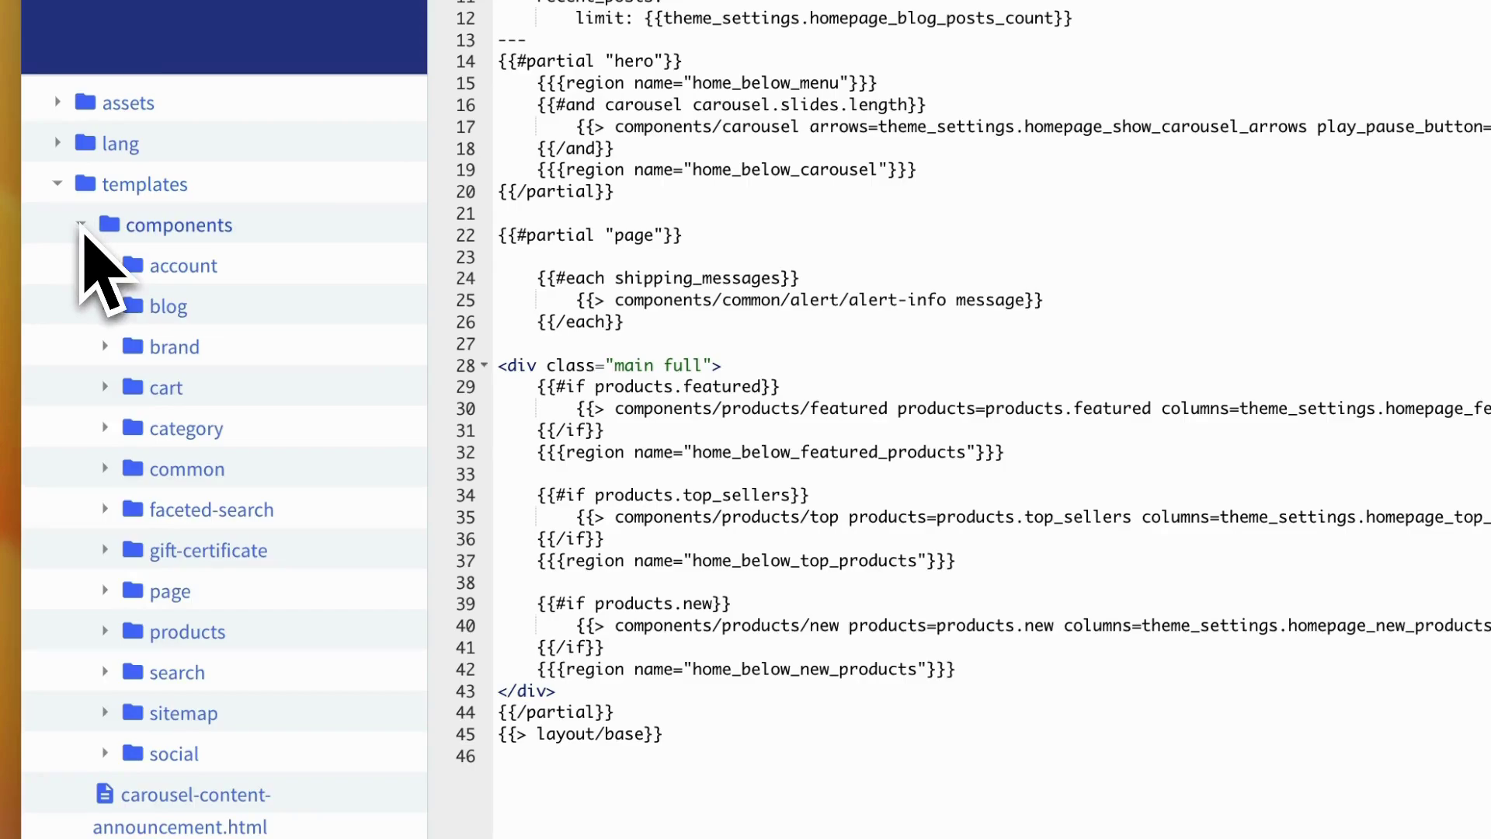
{"action": "left_click", "coordinate": [104, 468]}
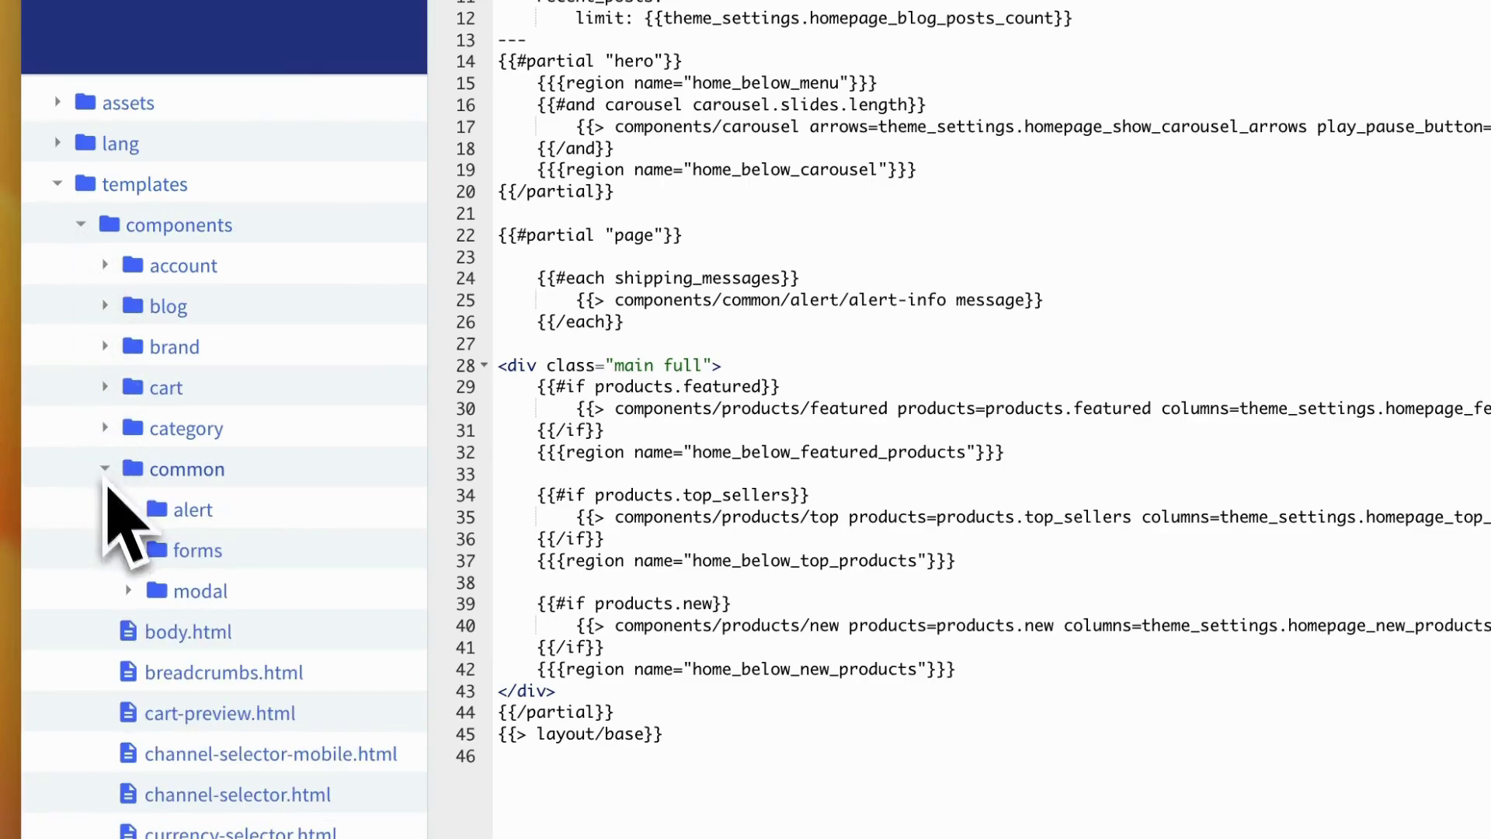
{"action": "scroll", "coordinate": [194, 706], "scroll_direction": "down", "scroll_amount": 3}
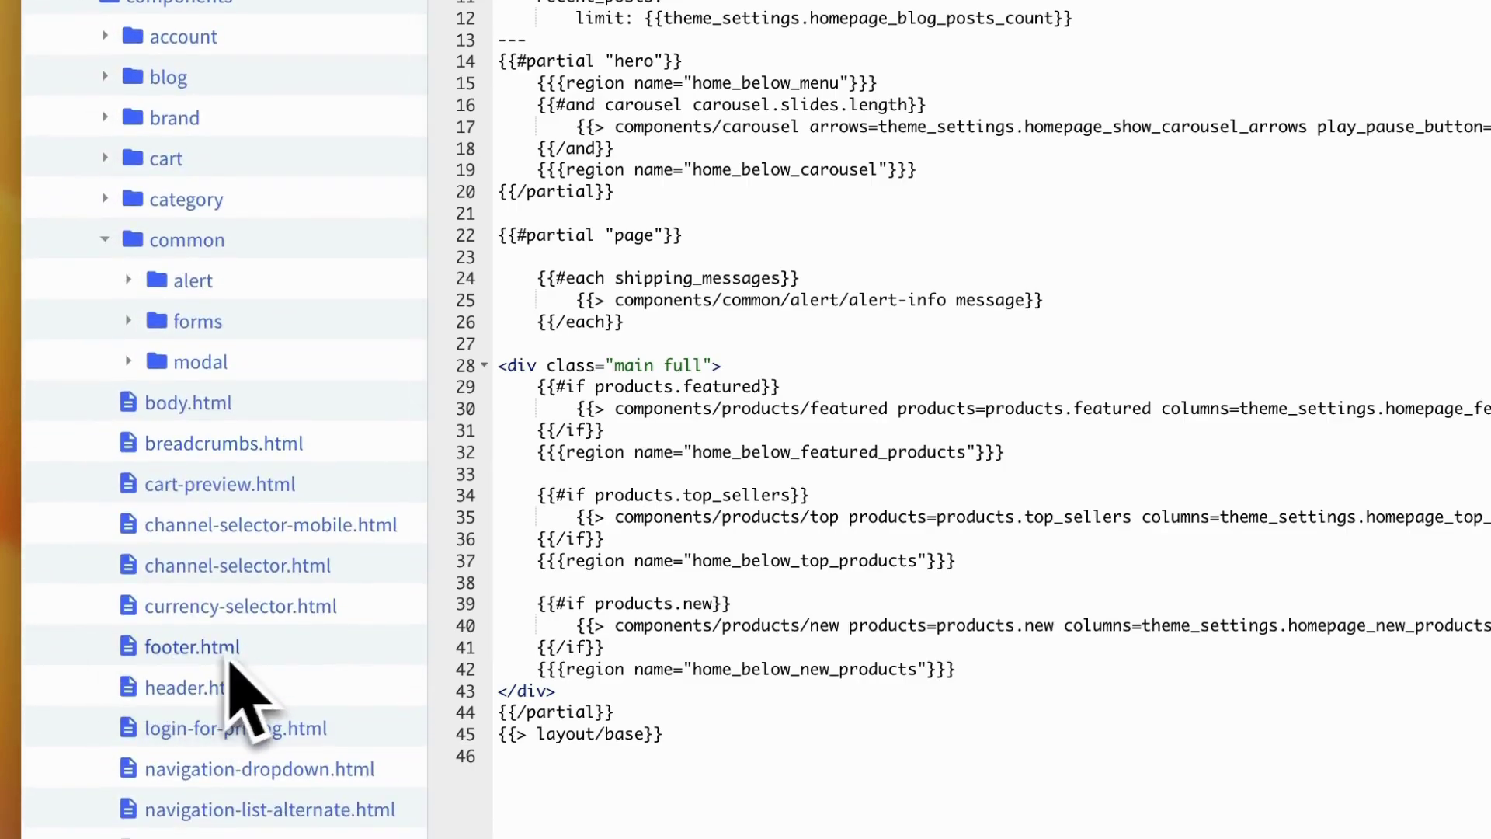
{"action": "left_click", "coordinate": [230, 653]}
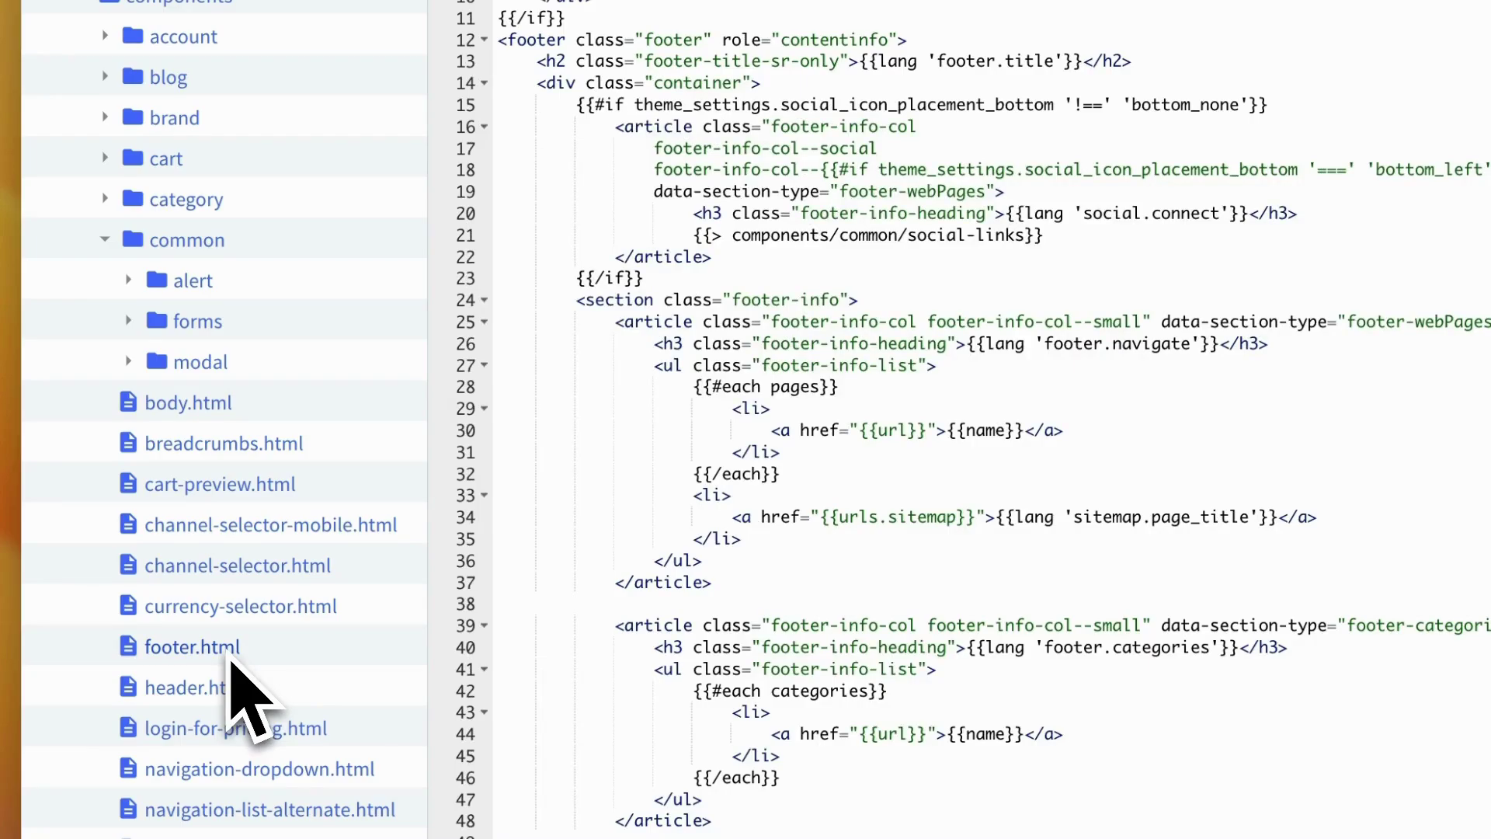
{"action": "scroll", "coordinate": [466, 117], "scroll_direction": "down", "scroll_amount": 2}
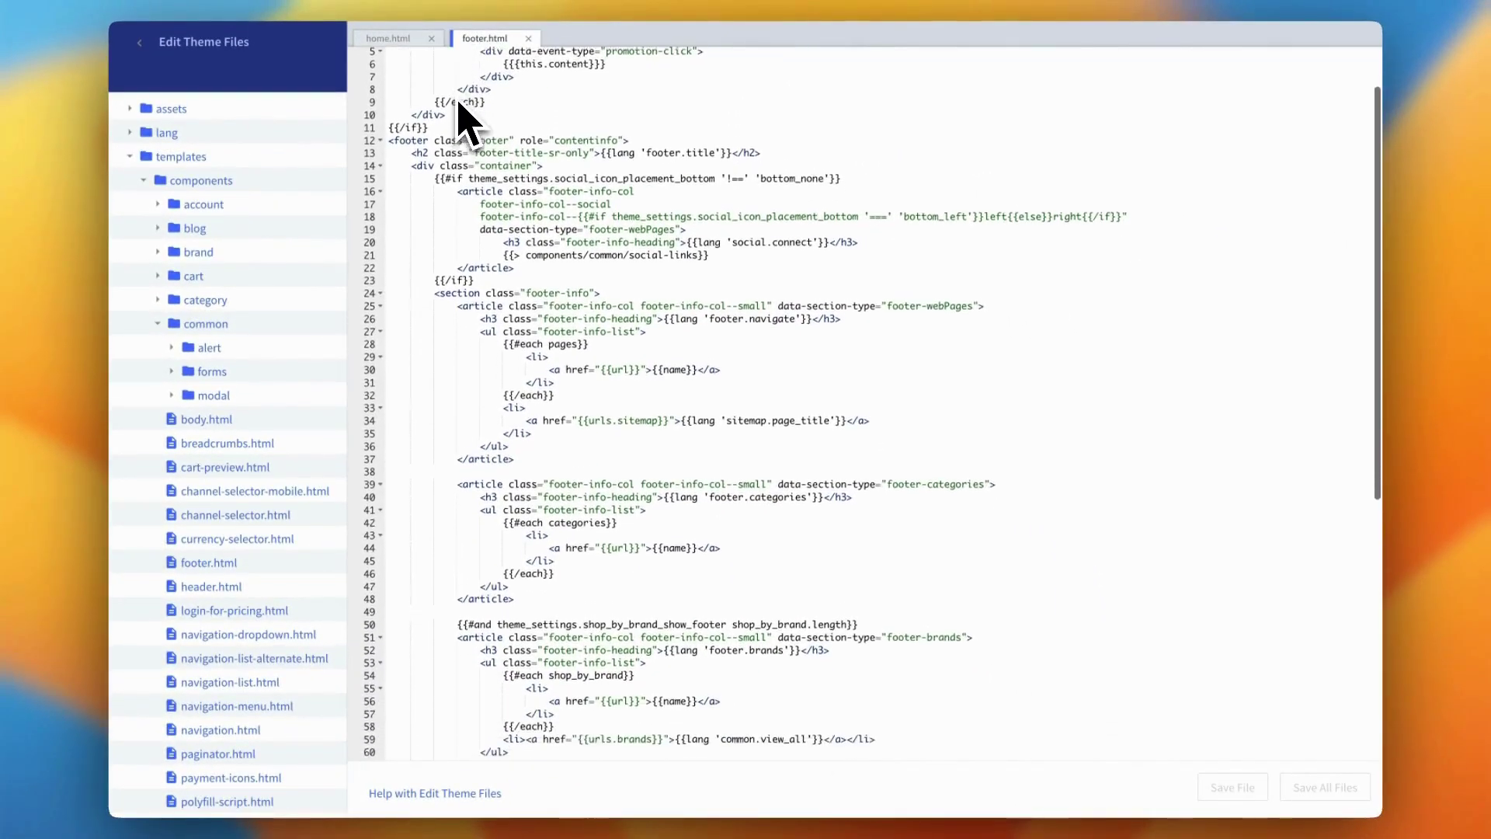
{"action": "scroll", "coordinate": [464, 116], "scroll_direction": "down", "scroll_amount": 5}
{"action": "scroll", "coordinate": [464, 118], "scroll_direction": "down", "scroll_amount": 3}
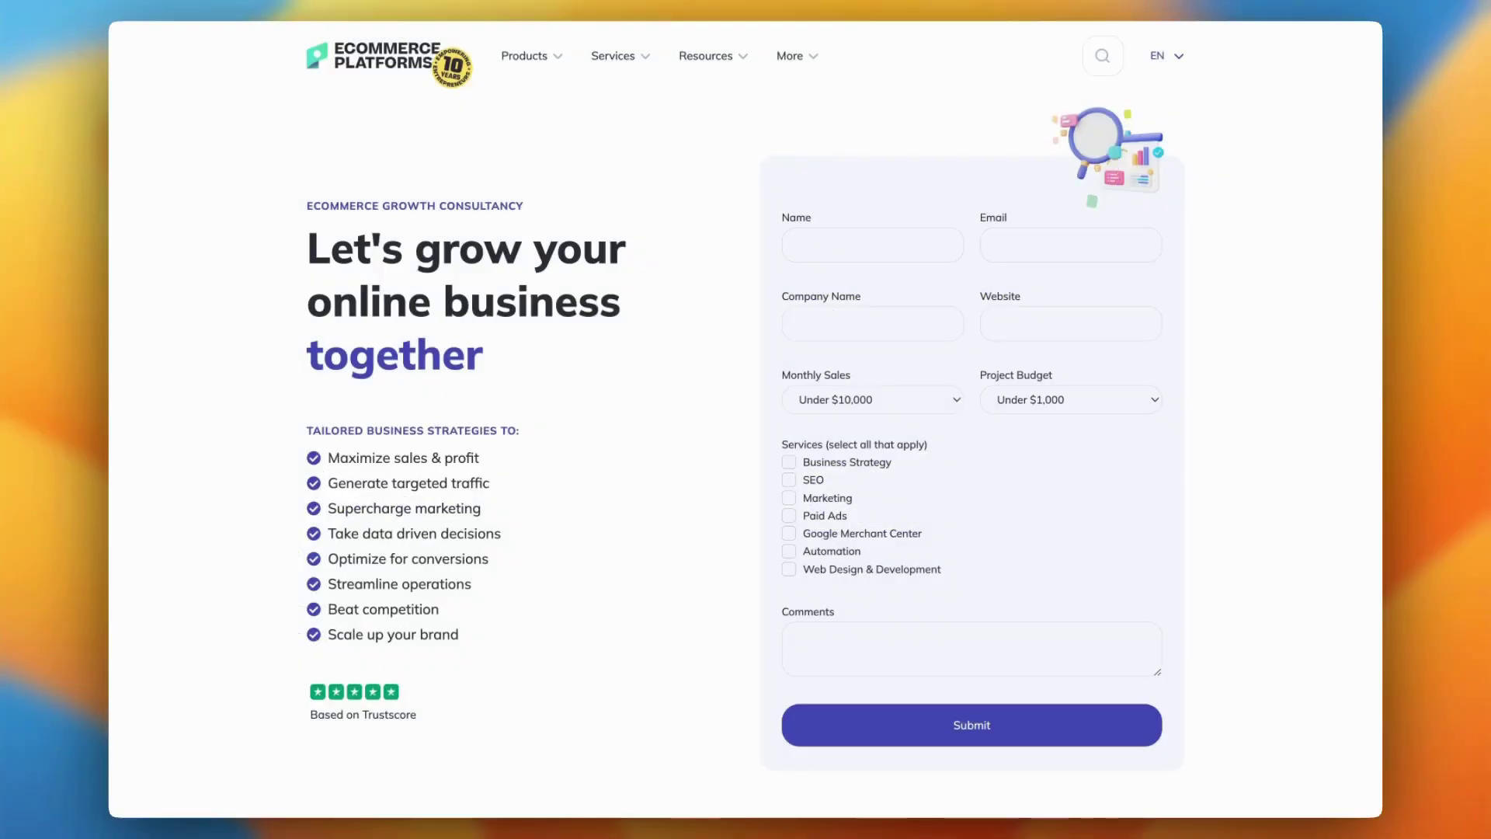
Scroll past the enquiry form and As Featured In logos to the Expert guidance, Tailored strategies and Extensive services cards.
{"action": "scroll", "coordinate": [744, 454], "scroll_direction": "down", "scroll_amount": 3}
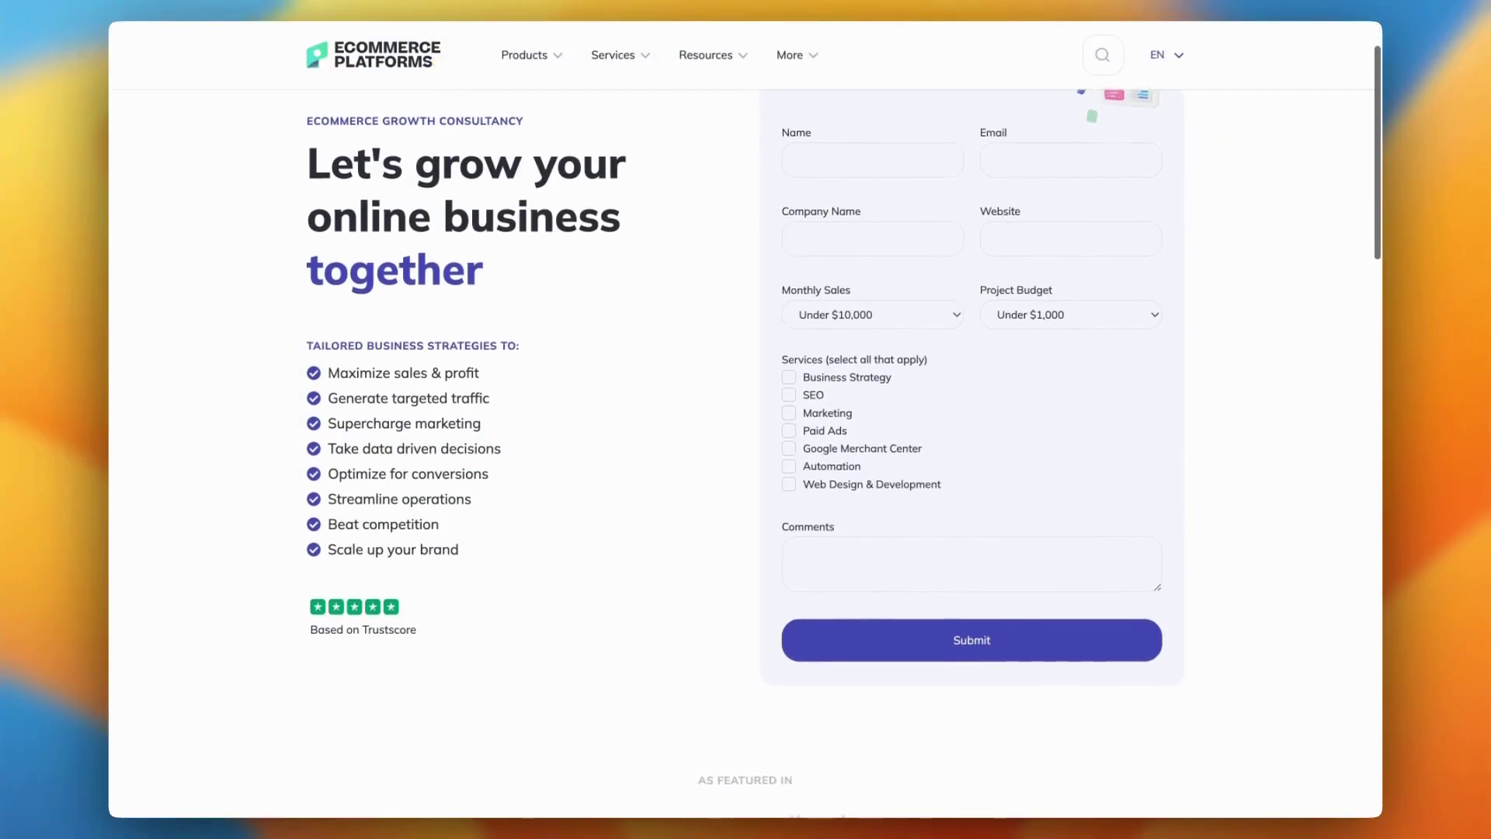
{"action": "scroll", "coordinate": [744, 454], "scroll_direction": "down", "scroll_amount": 4}
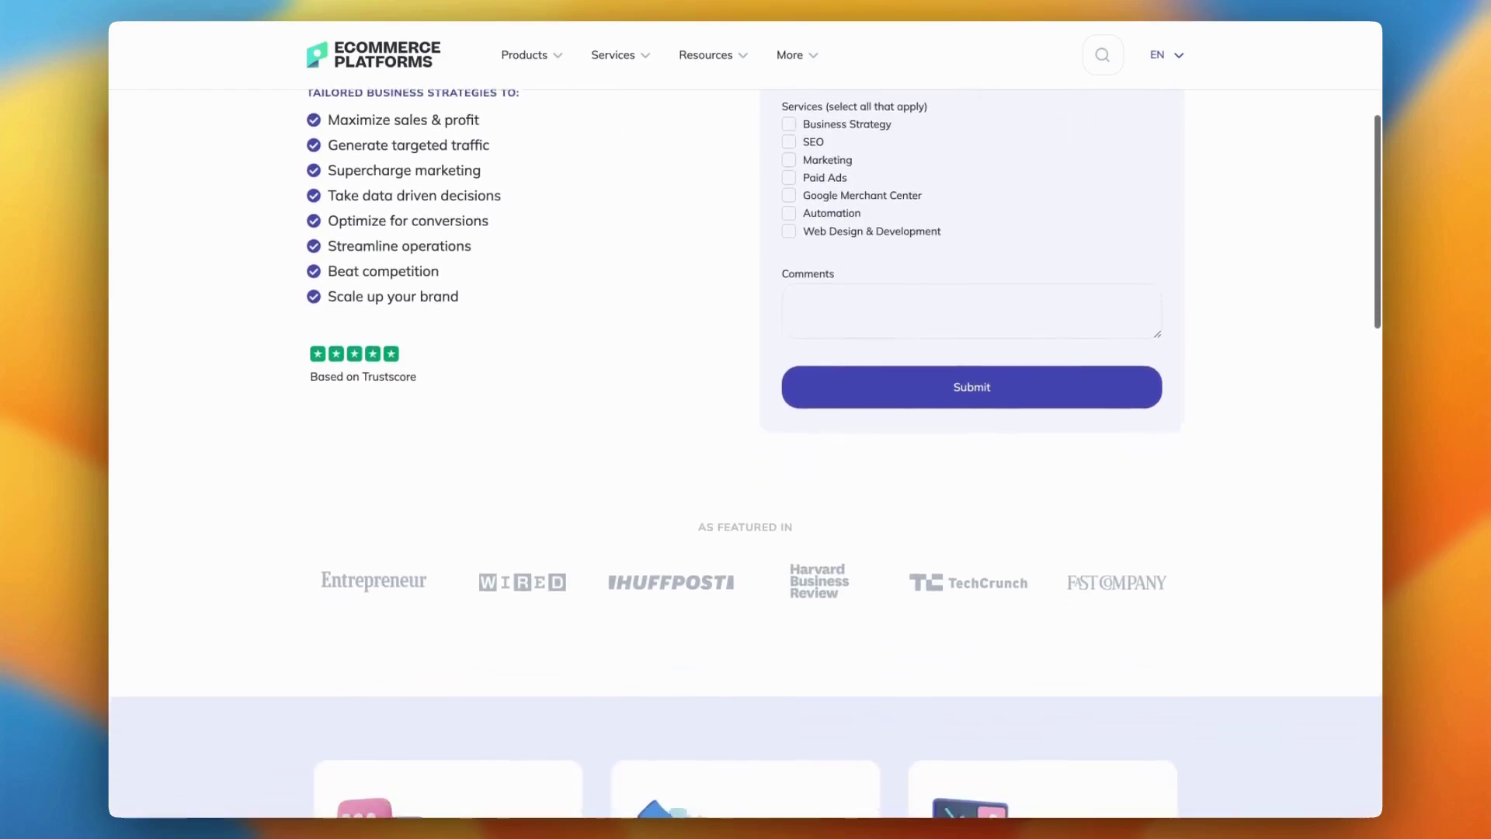
{"action": "scroll", "coordinate": [744, 454], "scroll_direction": "down", "scroll_amount": 4}
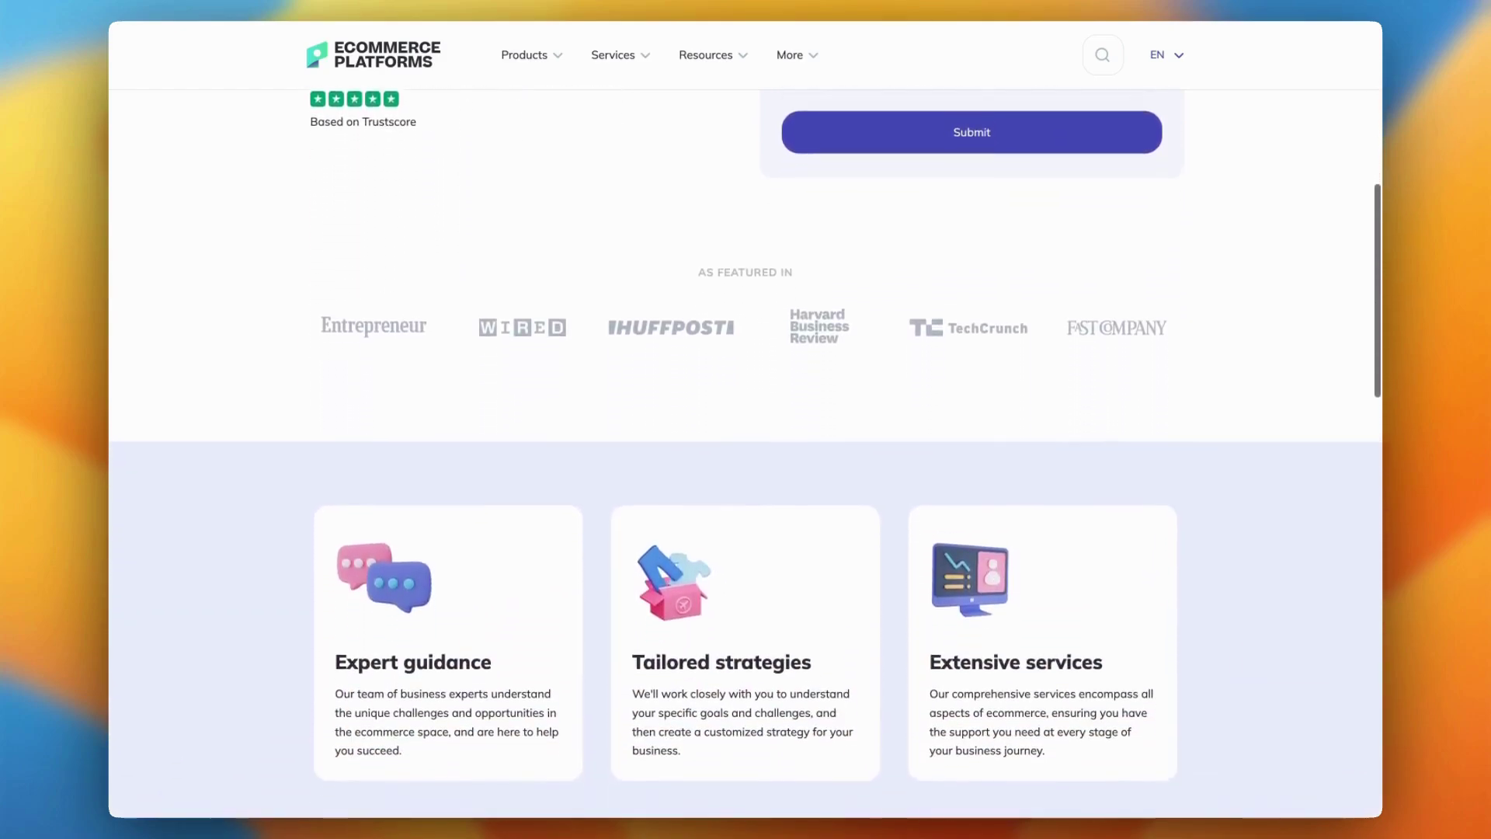
{"action": "scroll", "coordinate": [744, 455], "scroll_direction": "down", "scroll_amount": 4}
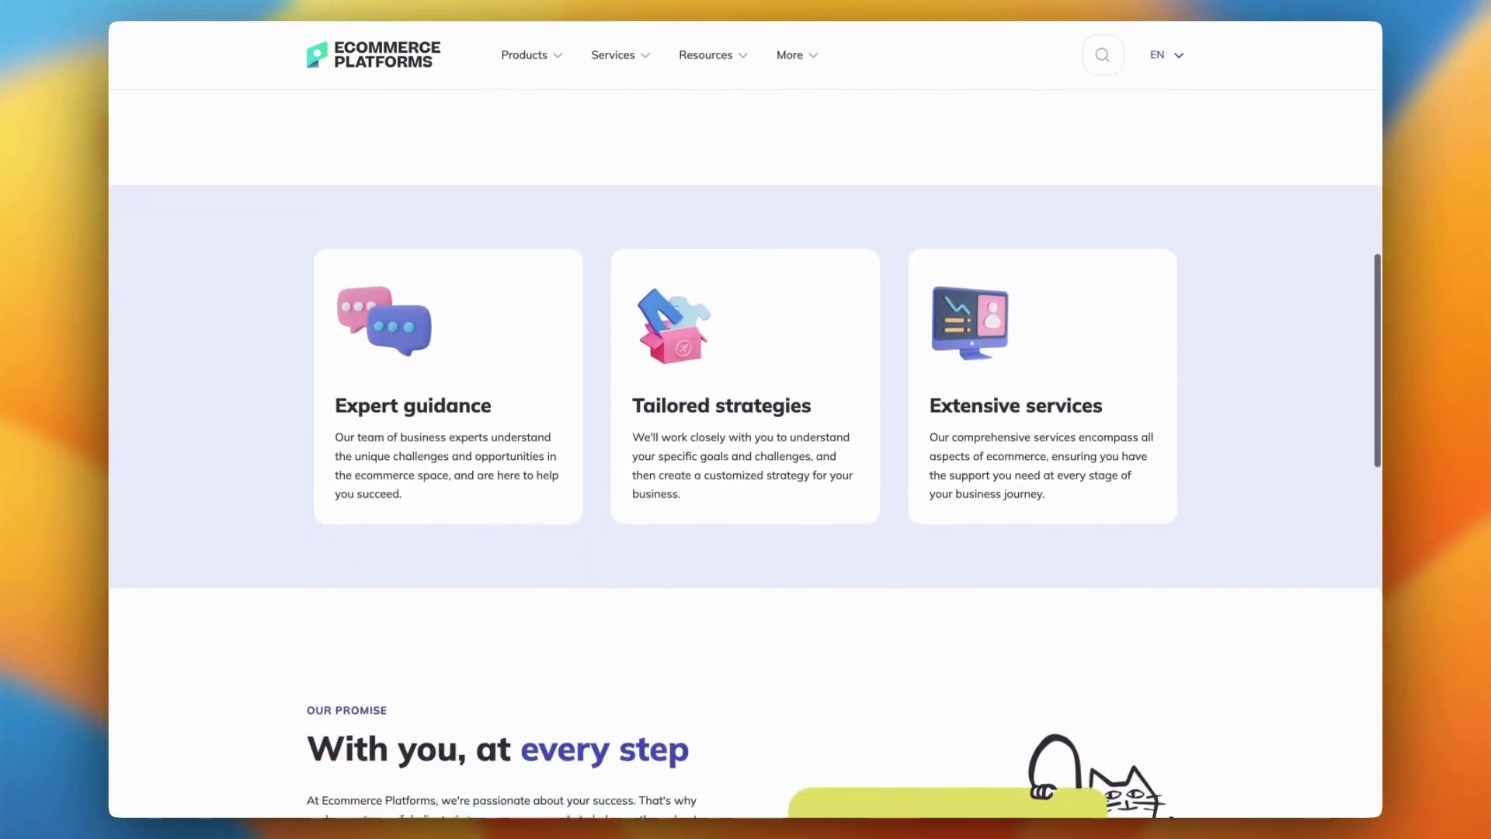